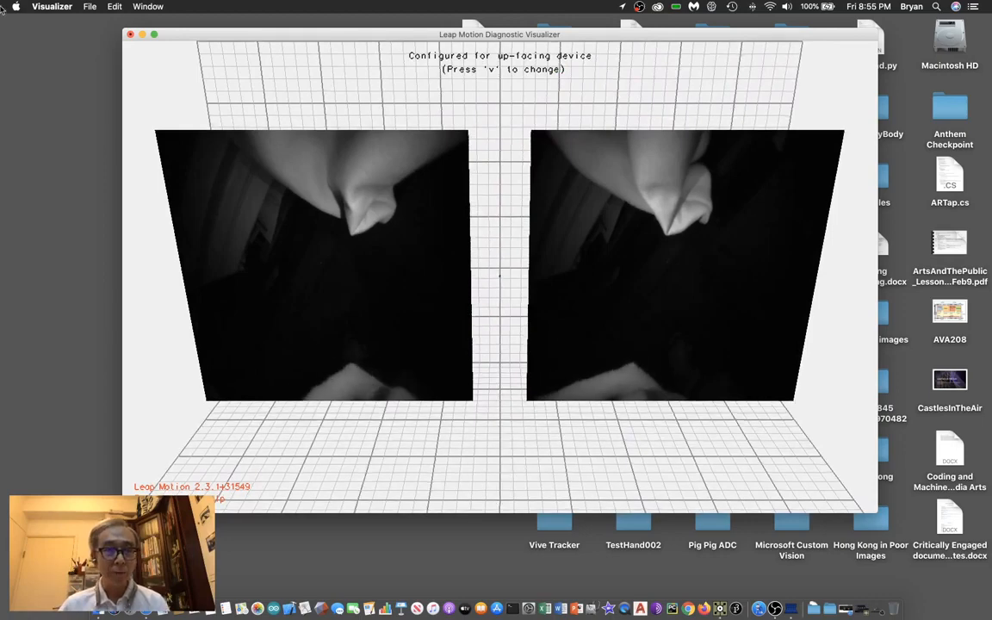
Step: Quit the Leap Motion Diagnostic Visualizer and switch to TouchDesigner
click(34, 6)
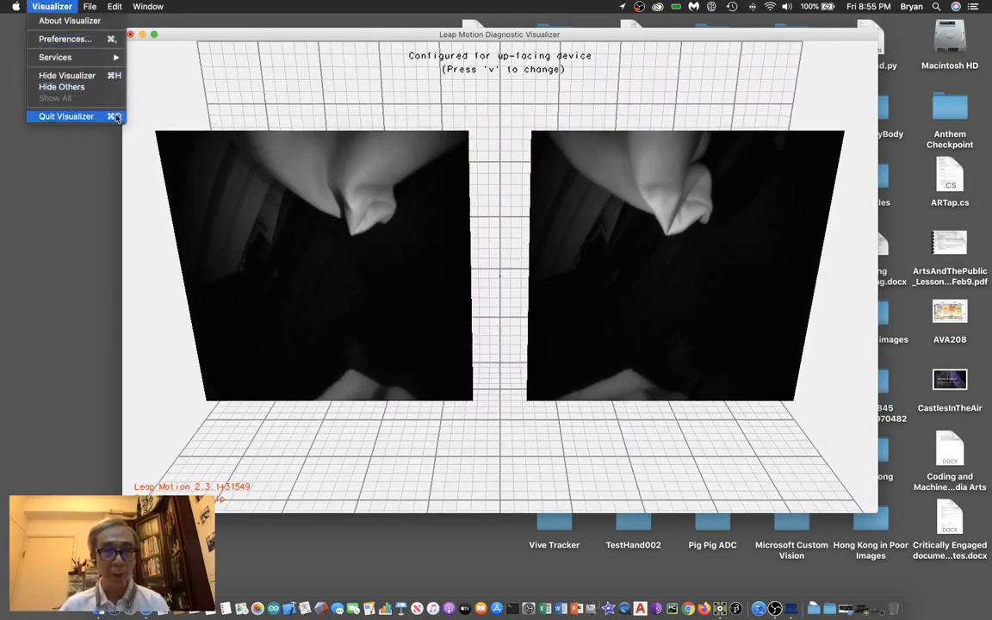
click(66, 116)
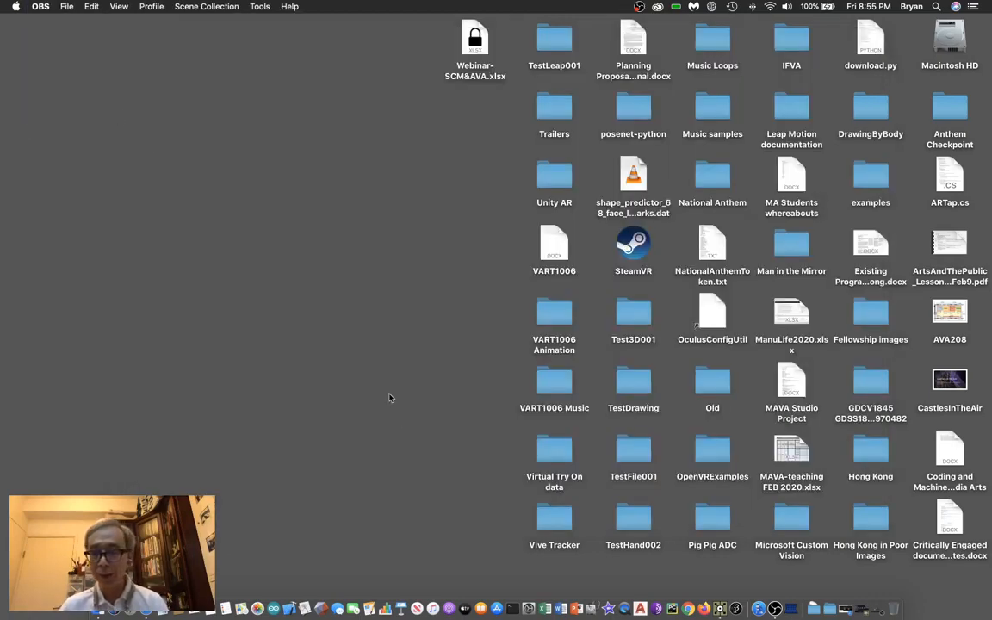
click(704, 608)
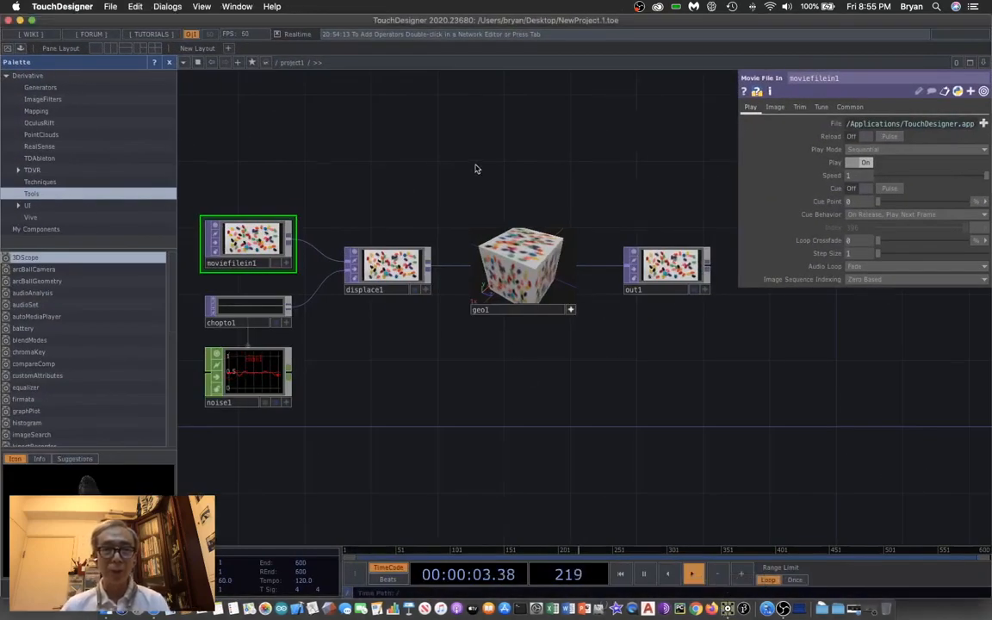
Step: Delete all the default operators from the network except out1
drag(476, 167, 546, 179)
drag(276, 191, 625, 457)
key(Delete)
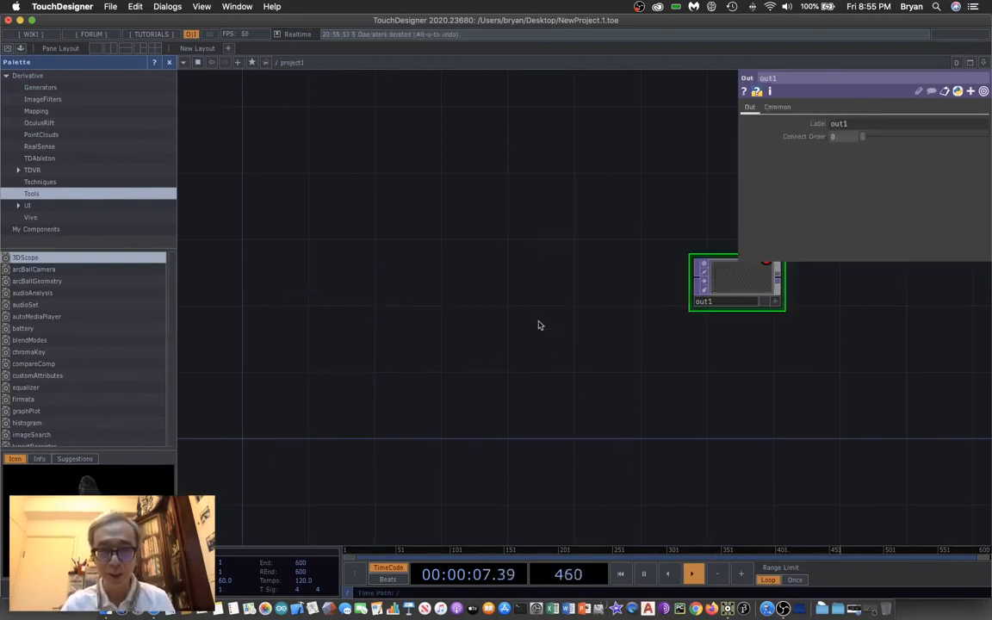
scroll(489, 246, up, 1)
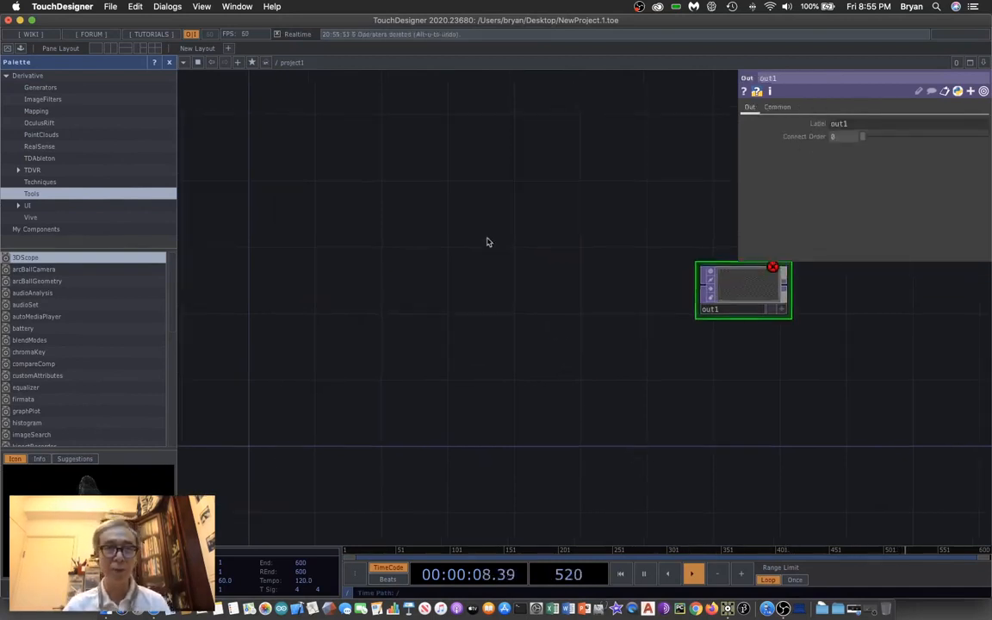
Step: Start creating a new project folder on the Desktop and name it TestHand001
click(110, 6)
click(121, 24)
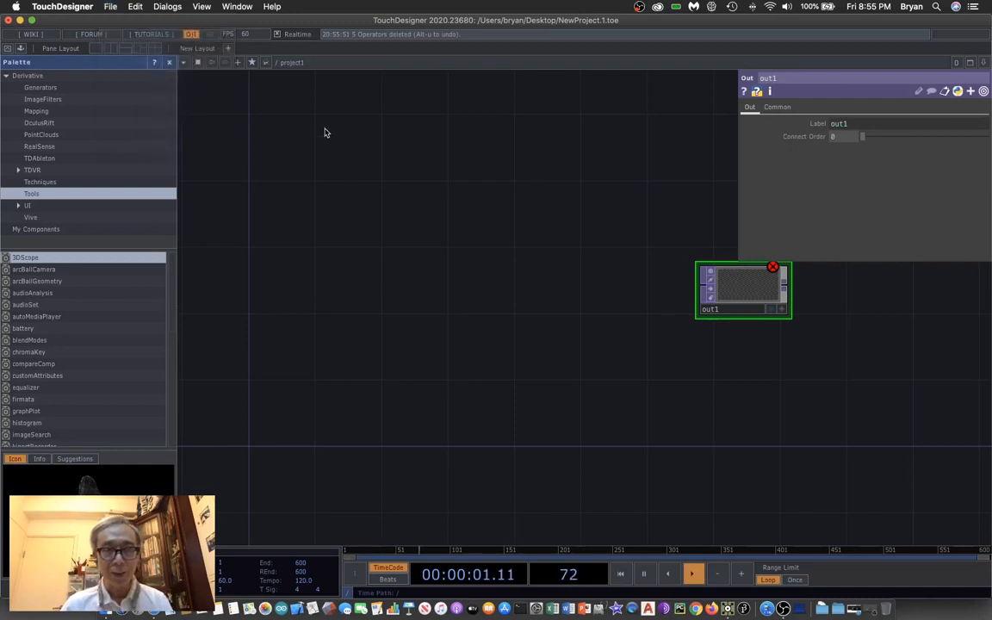
click(418, 304)
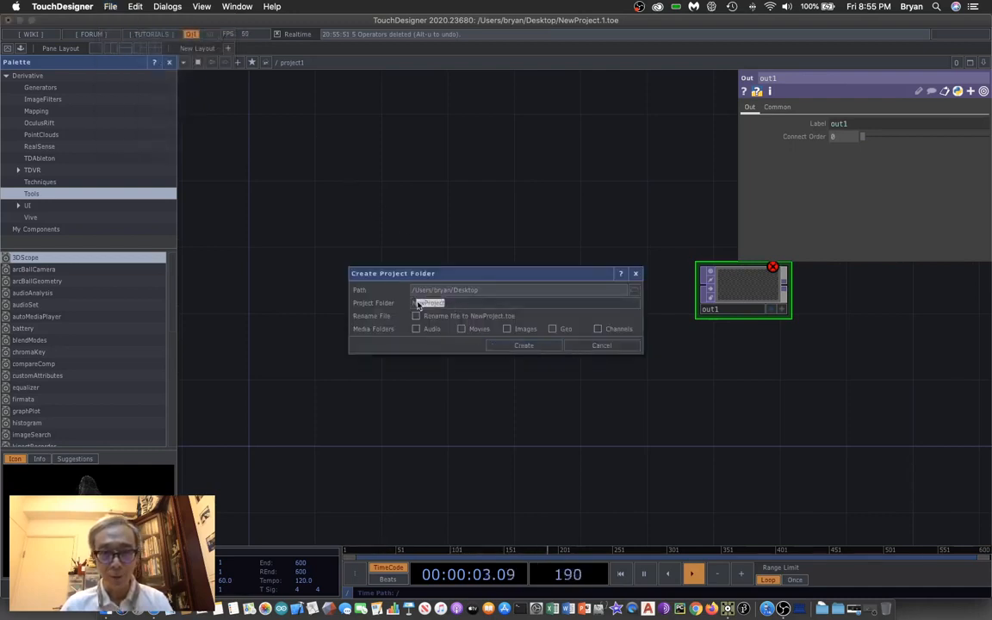
click(323, 467)
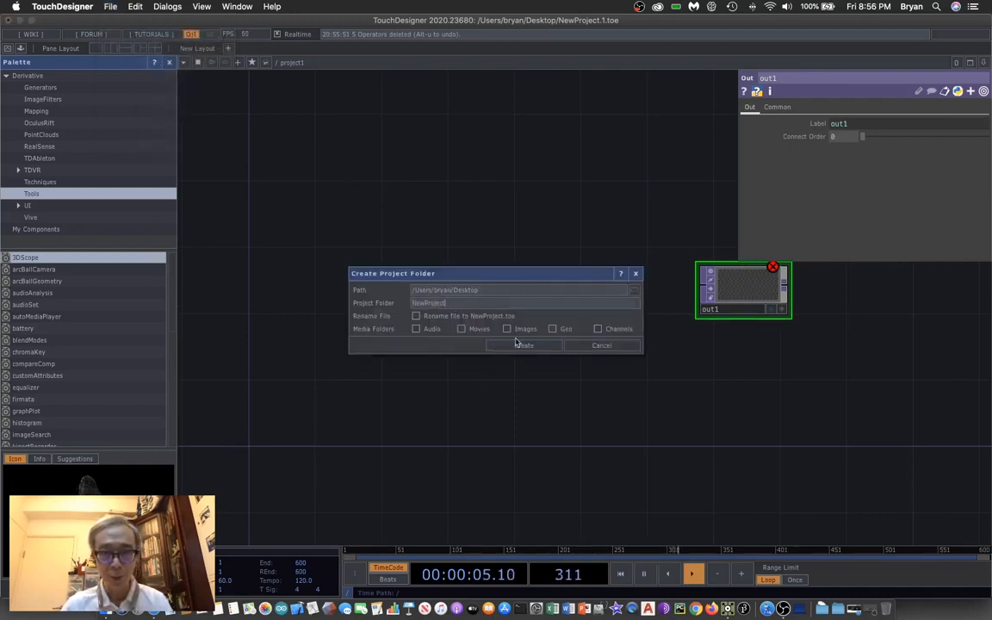
click(488, 306)
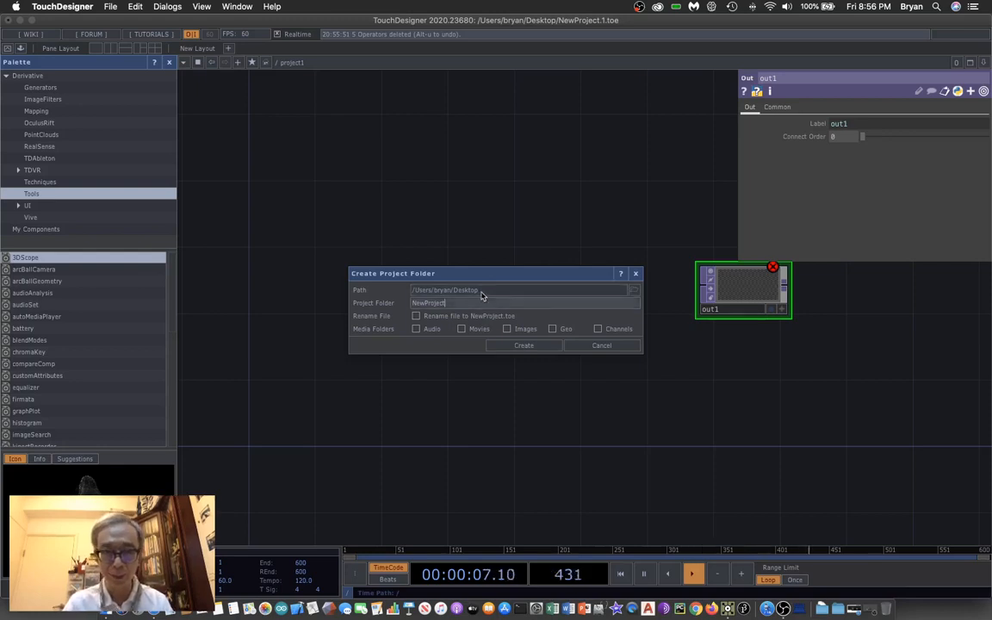
key(BackSpace)
key(BackSpace)
key(BackSpace)
key(BackSpace)
key(BackSpace)
key(BackSpace)
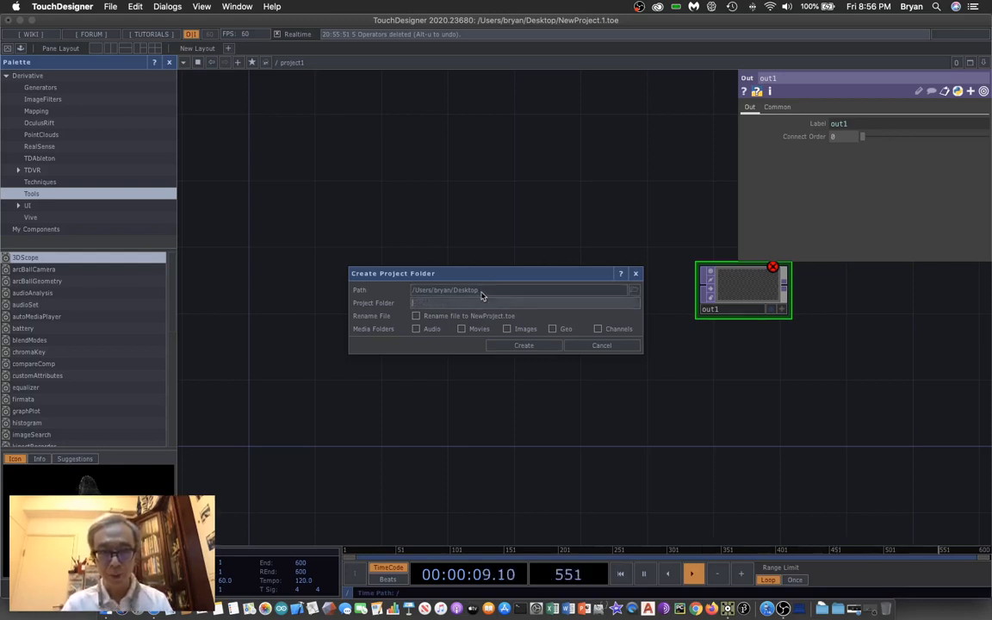
text(TestHand003)
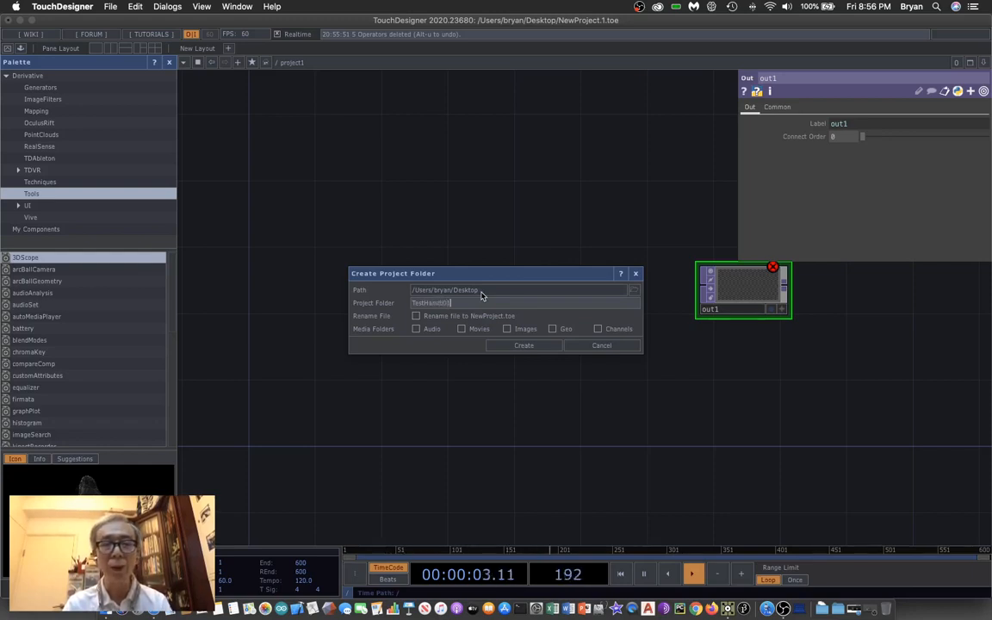
Step: Enable renaming the file to TestHand001.toe, create the project folder, and save the project file in it
click(416, 315)
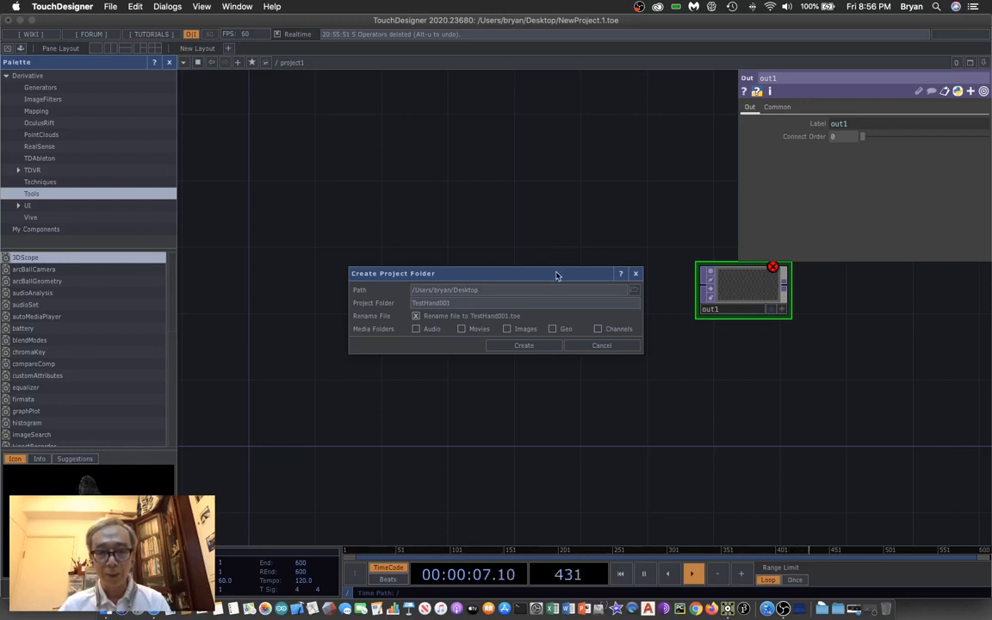
drag(555, 276, 505, 187)
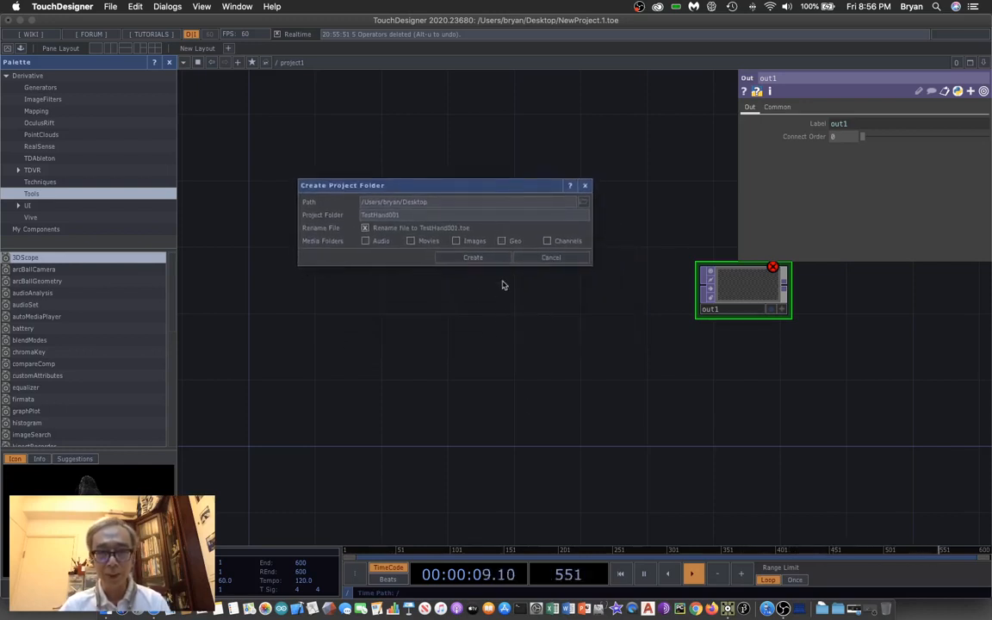
click(472, 258)
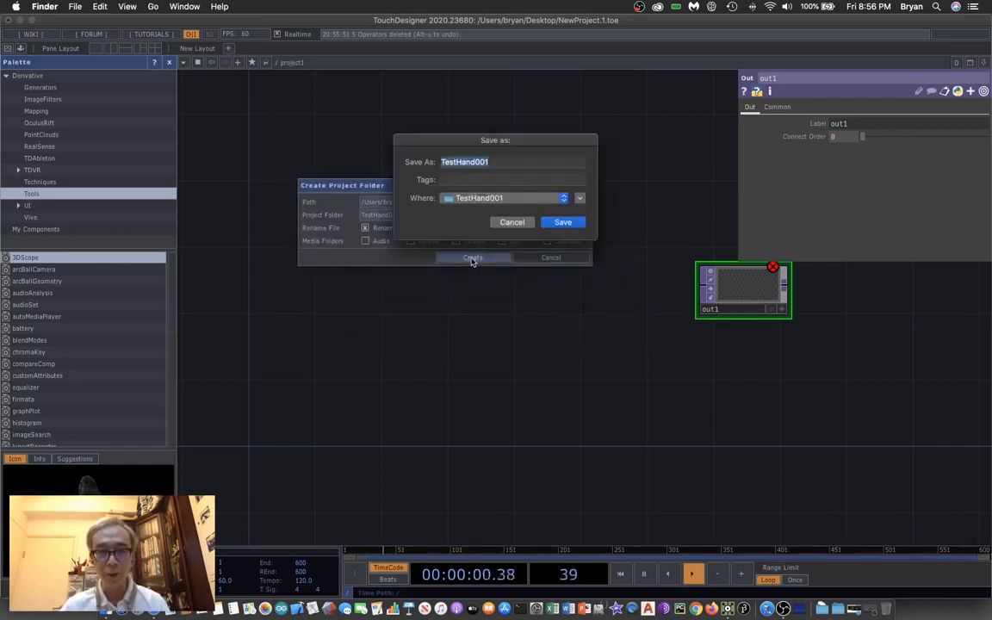
click(564, 222)
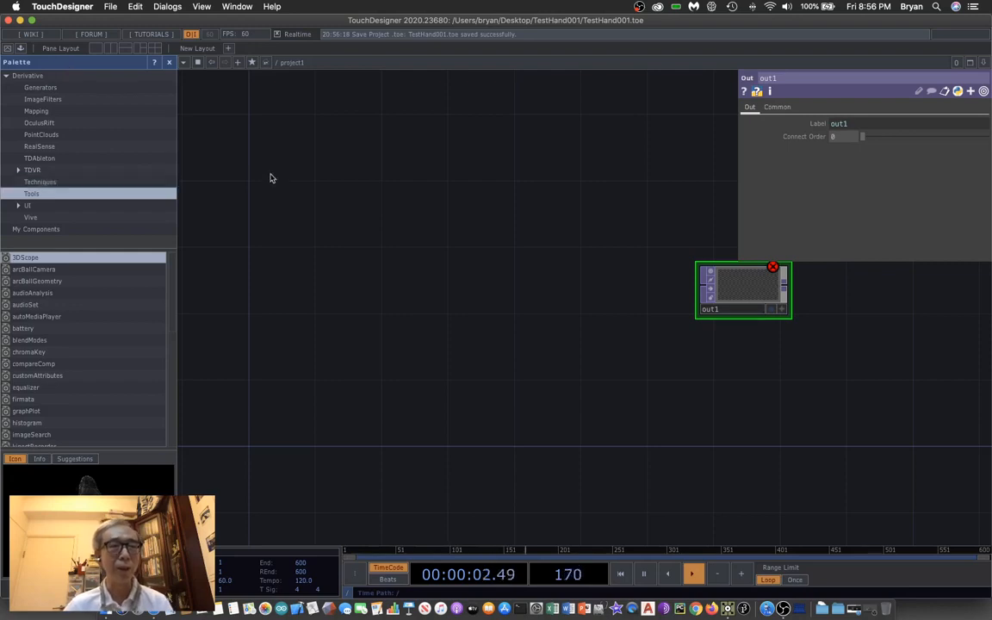
Step: Add the gestureCapture component from the Techniques palette to the upper part of the network
click(61, 183)
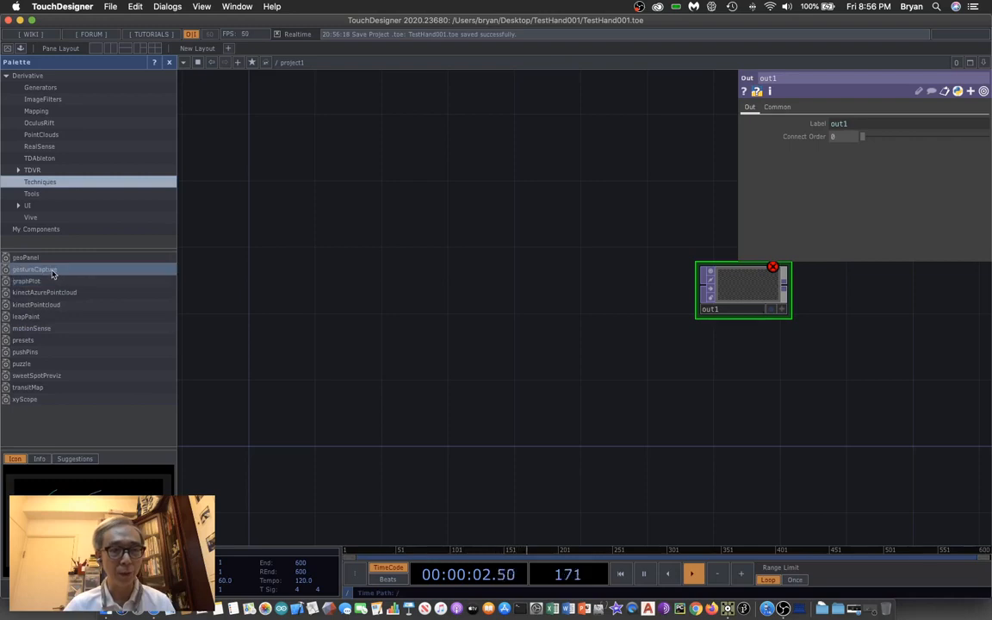
drag(51, 270, 258, 261)
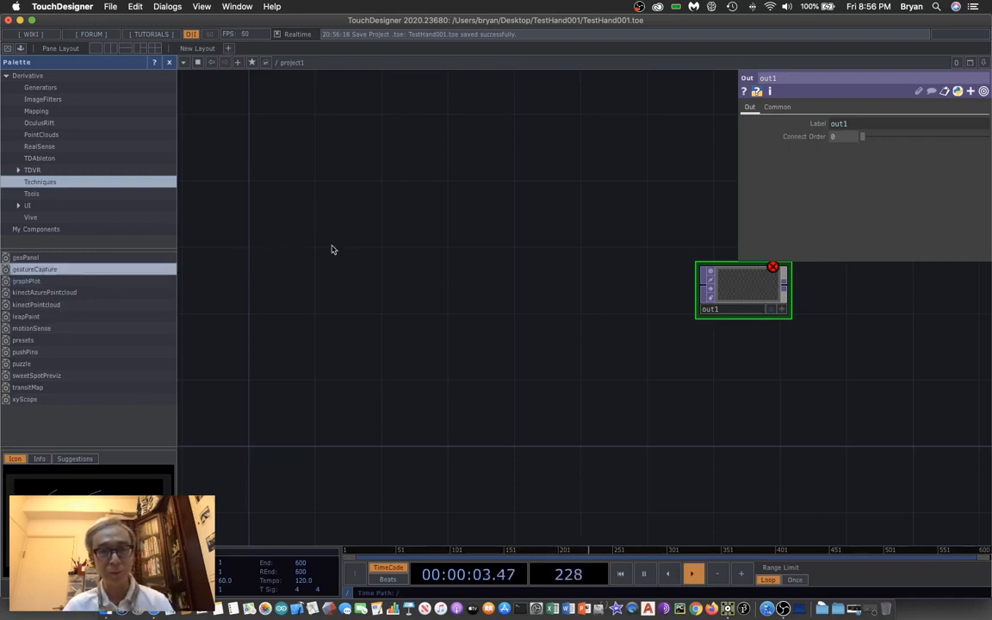
click(351, 161)
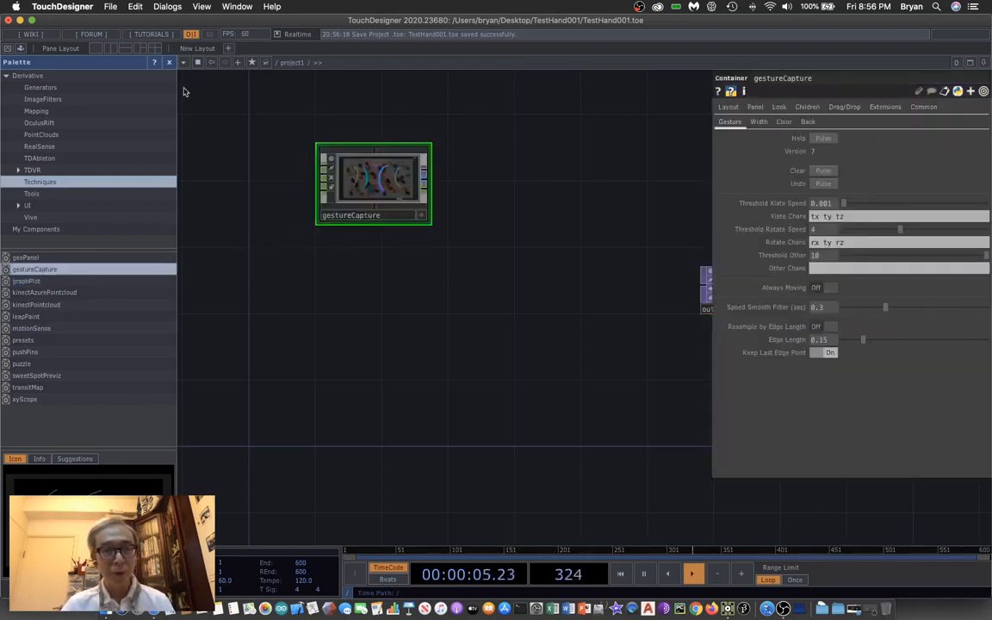
Step: Close the Palette and hide the operator parameters to free up the network editor
click(171, 61)
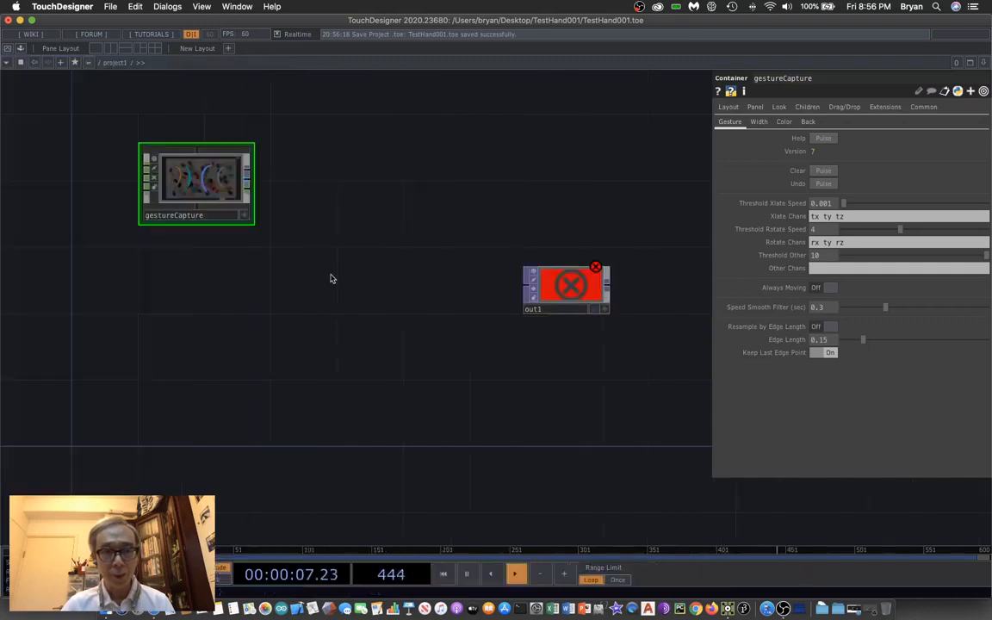
scroll(323, 336, up, 3)
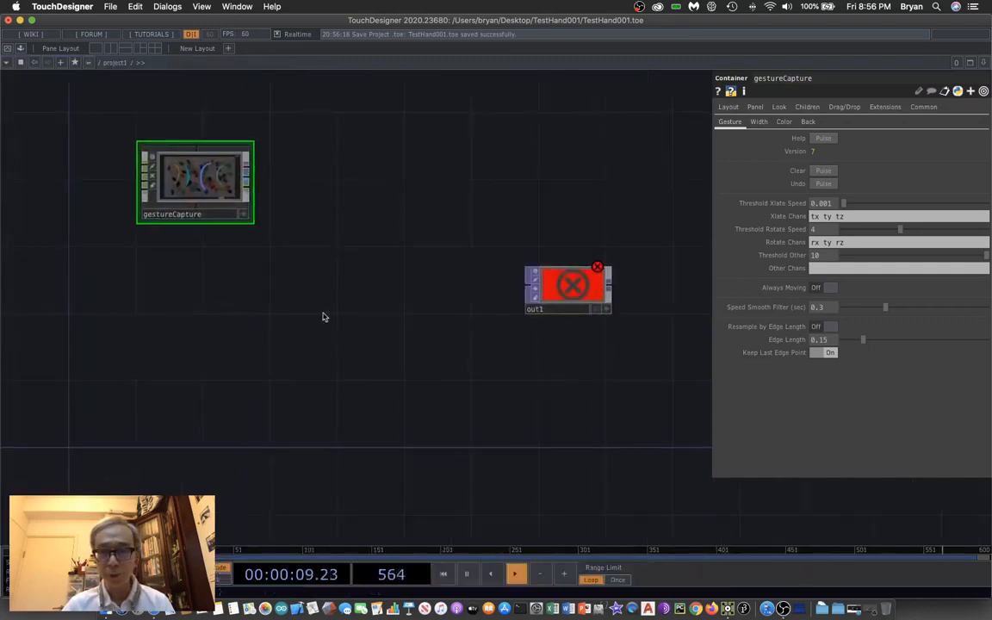
key(p)
key(h)
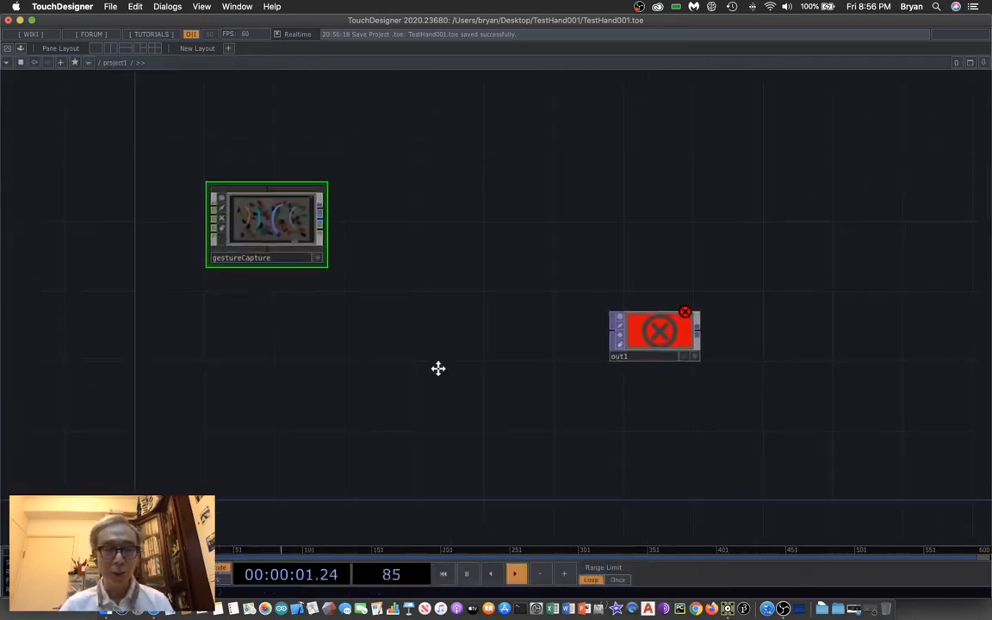
Step: Examine the gestureCapture component and its output connectors up close in the network
scroll(444, 371, up, 5)
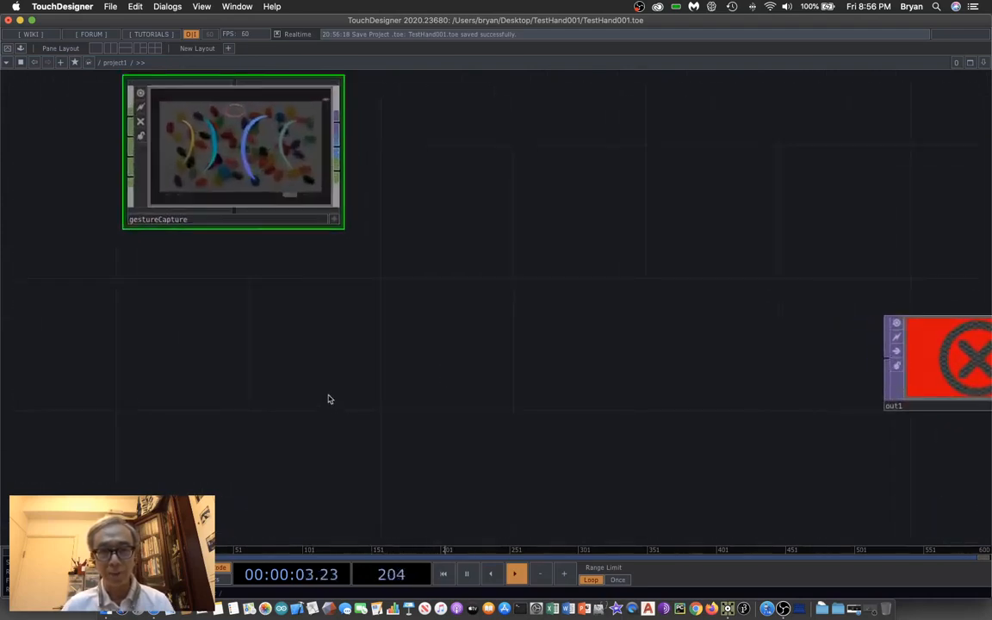
drag(327, 398, 531, 469)
drag(259, 397, 340, 437)
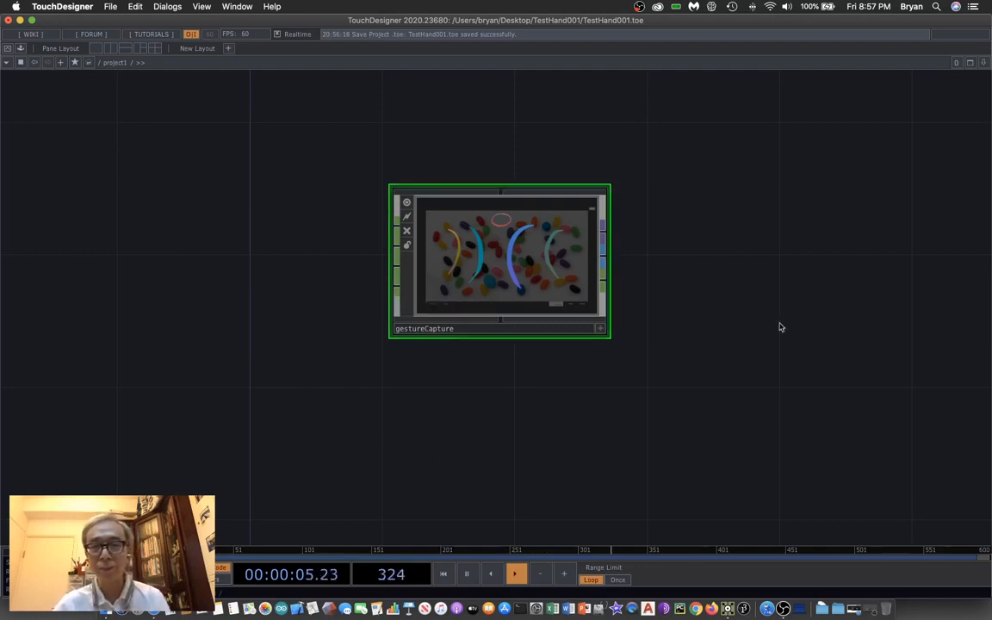
drag(779, 327, 540, 317)
scroll(530, 325, up, 3)
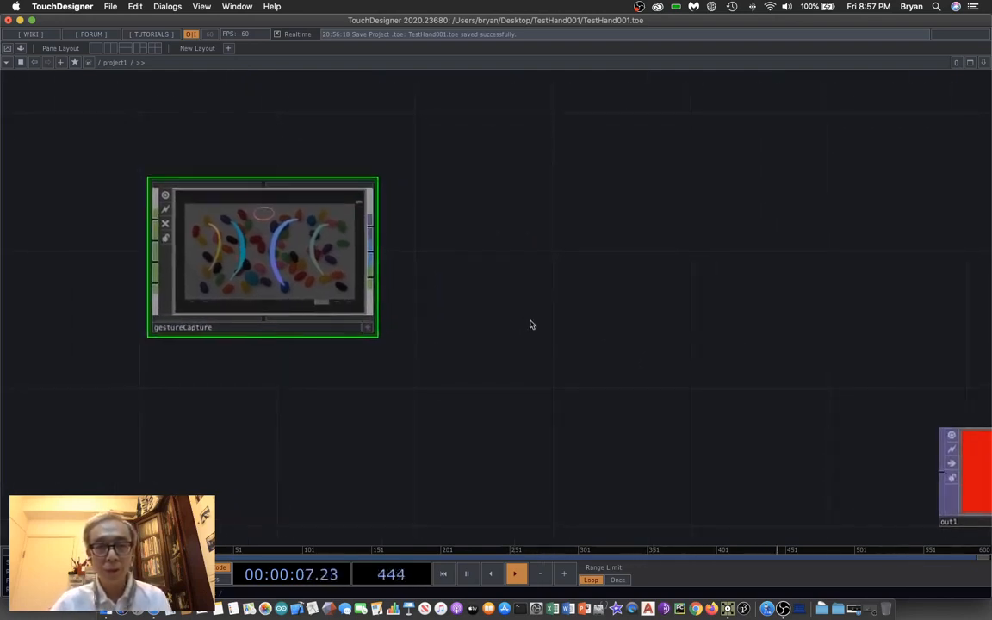
drag(489, 279, 590, 323)
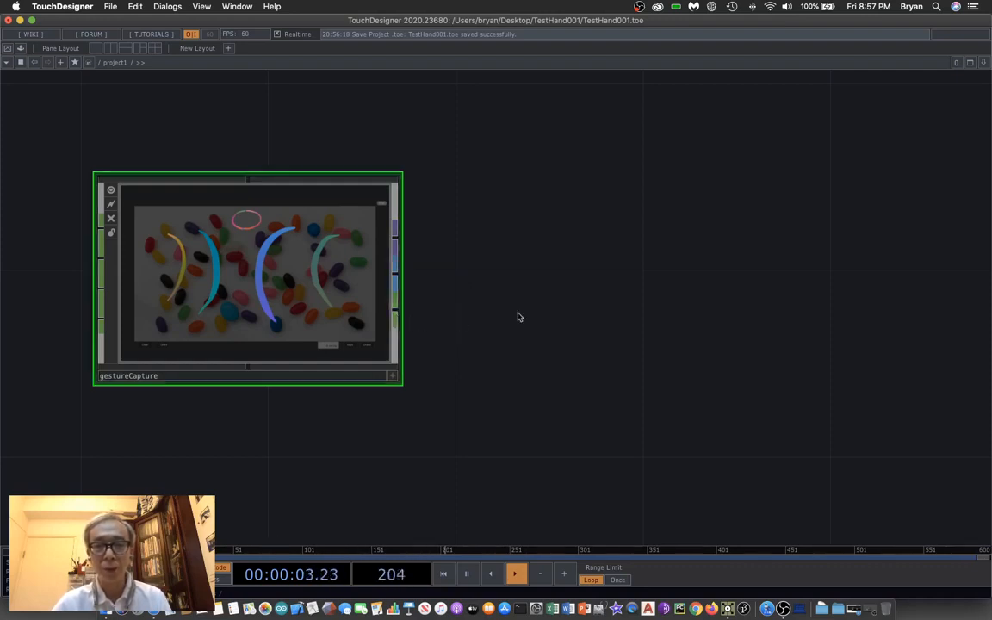
drag(504, 401, 452, 351)
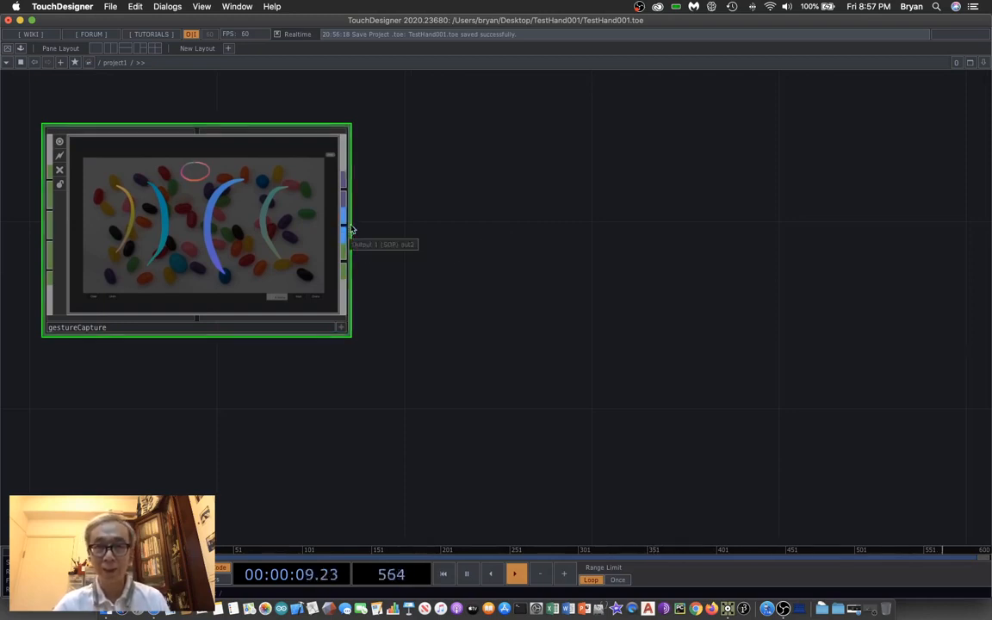
Step: Move the out1 operator up and slightly to the right in the network, nearer to gestureCapture's height
scroll(502, 334, down, 5)
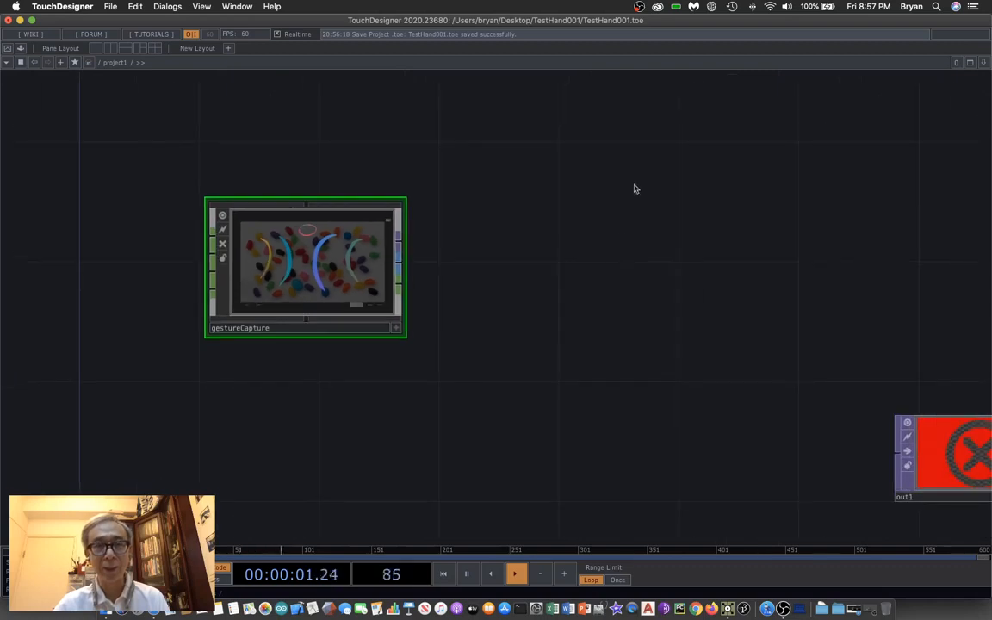
drag(611, 218, 529, 117)
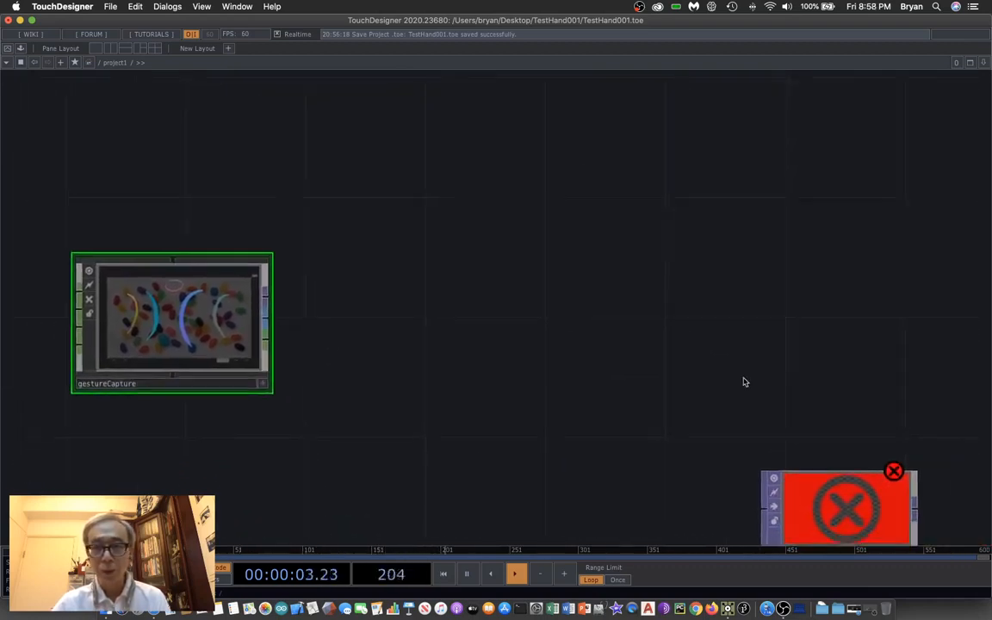
drag(818, 501, 841, 401)
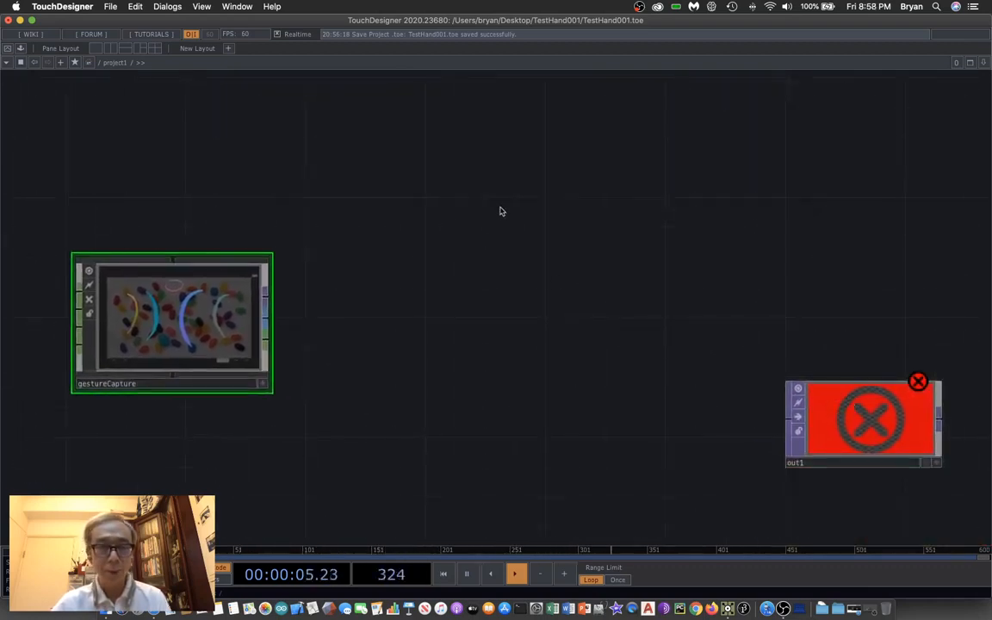
Step: Add a Leap Motion CHOP above the gestureCapture component and display its parameters
drag(501, 211, 522, 300)
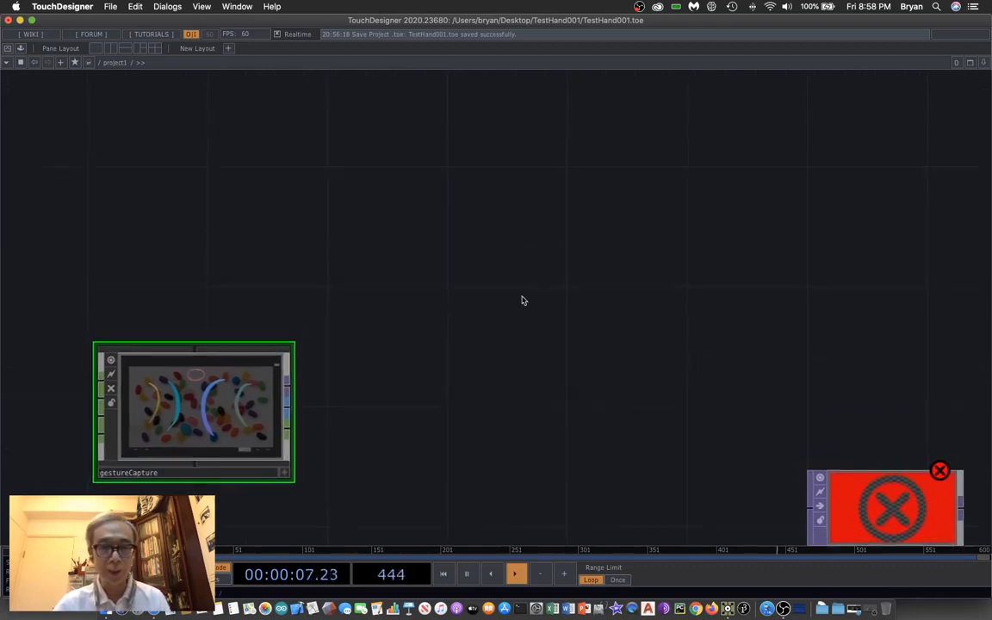
key(Tab)
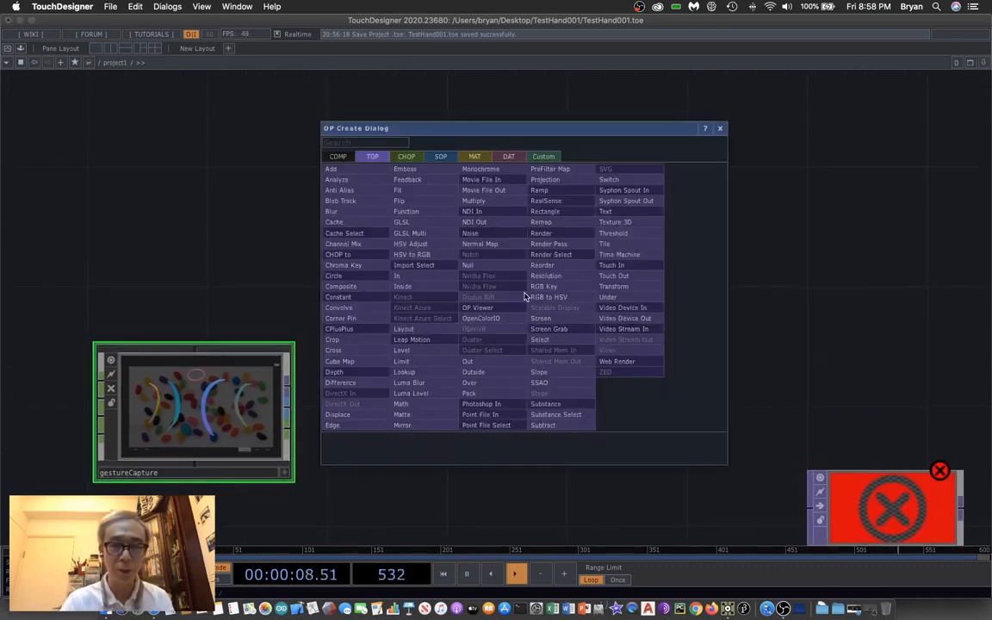
click(404, 157)
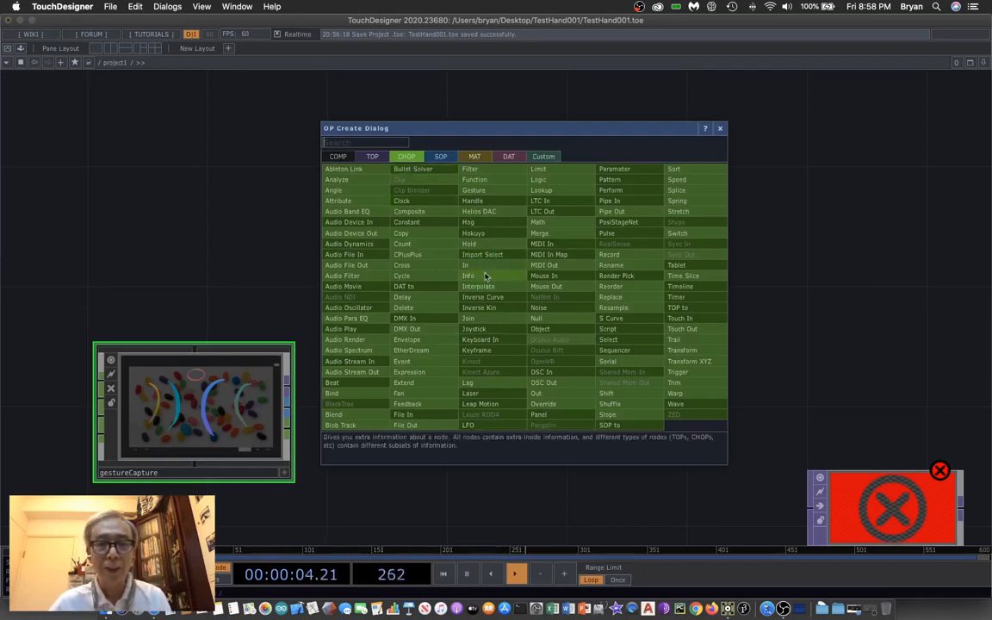
click(486, 404)
click(224, 204)
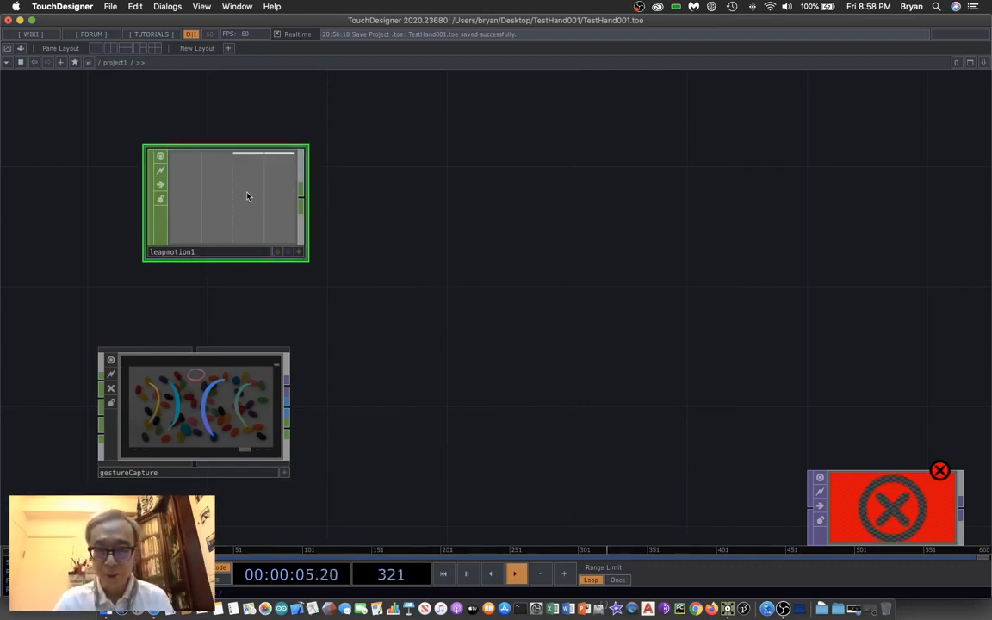
key(p)
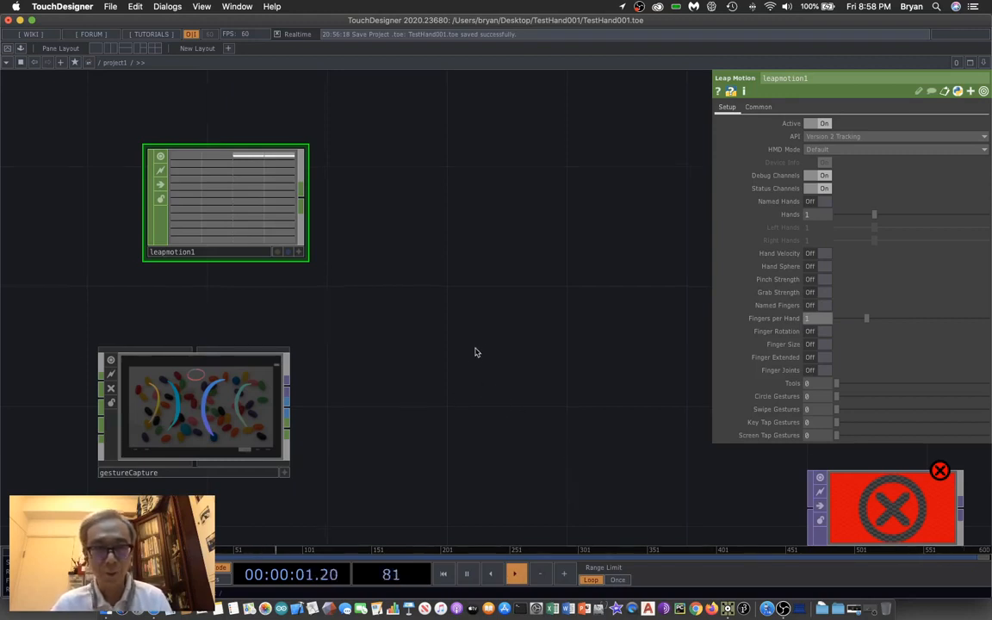
scroll(474, 352, up, 5)
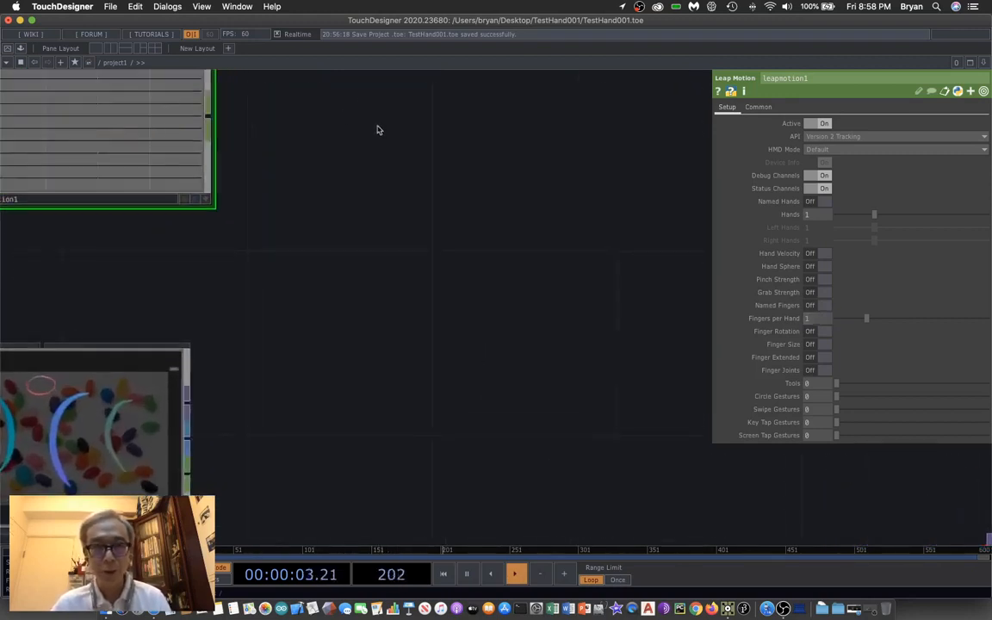
Step: Examine the channel list of leapmotion1 up close in the network and hide its parameters
drag(378, 130, 580, 246)
scroll(571, 270, up, 5)
drag(453, 210, 675, 221)
scroll(556, 138, up, 2)
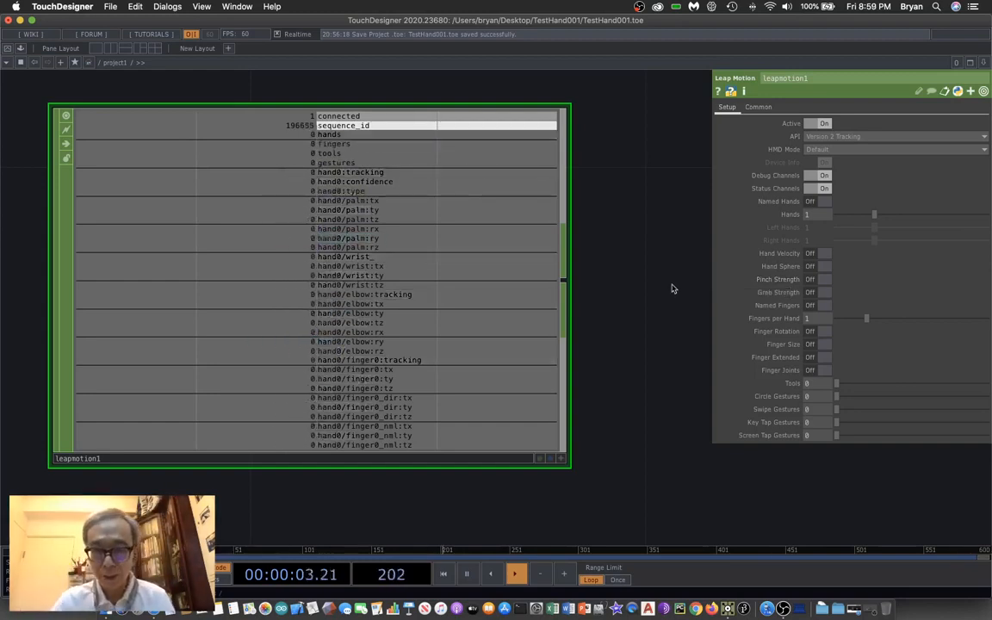
key(p)
key(h)
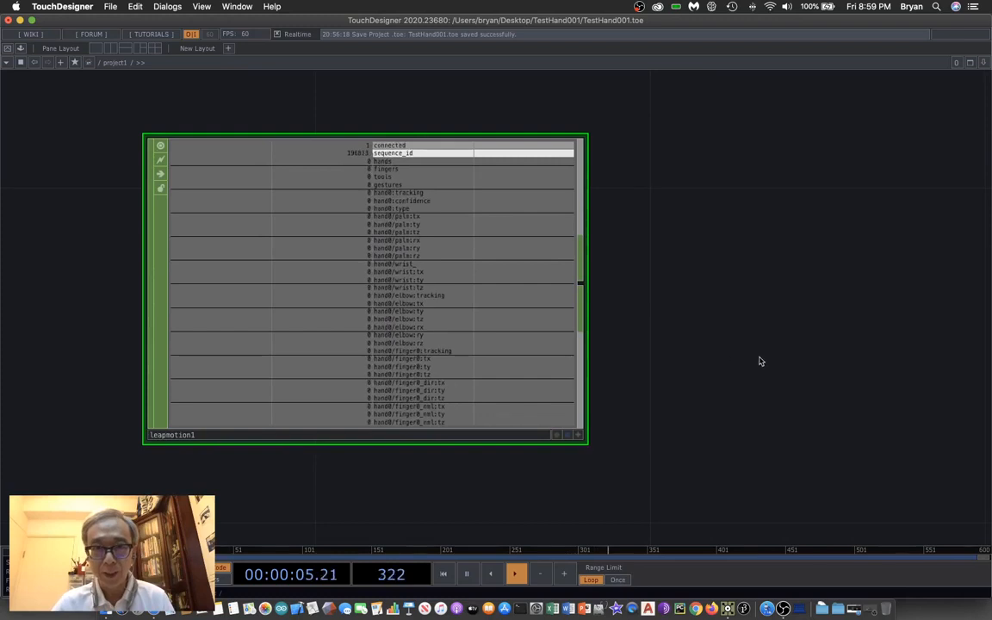
Step: Append a Select CHOP to the output of leapmotion1 and place it directly to its right
drag(760, 361, 558, 326)
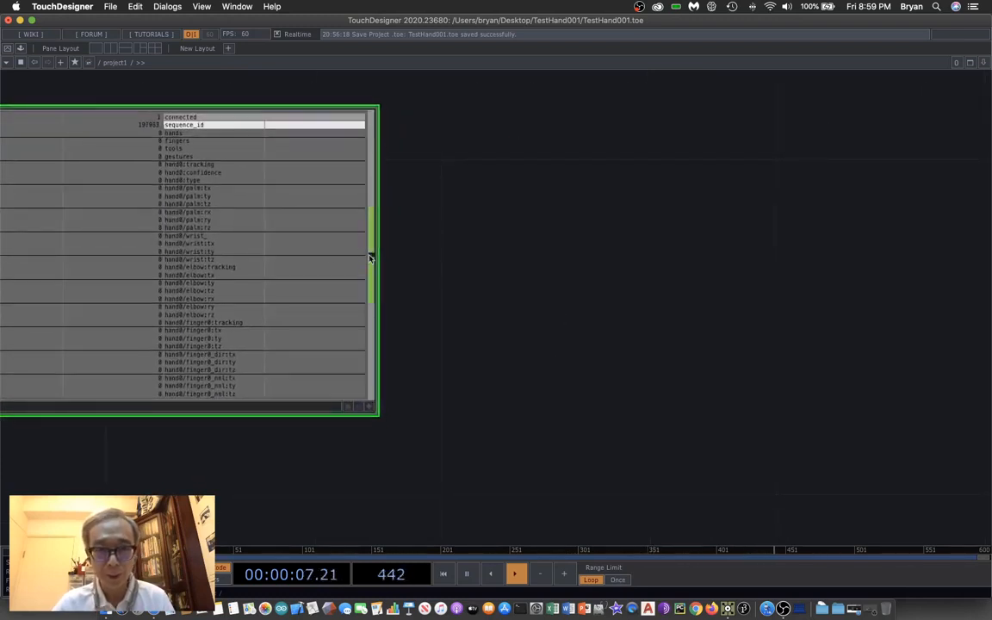
key(Tab)
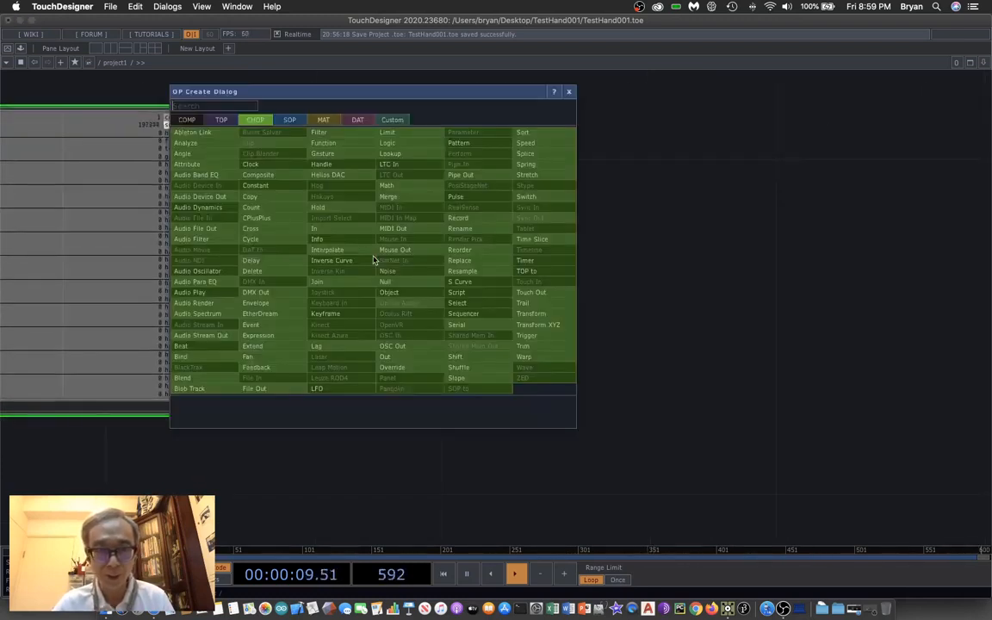
click(494, 305)
click(656, 271)
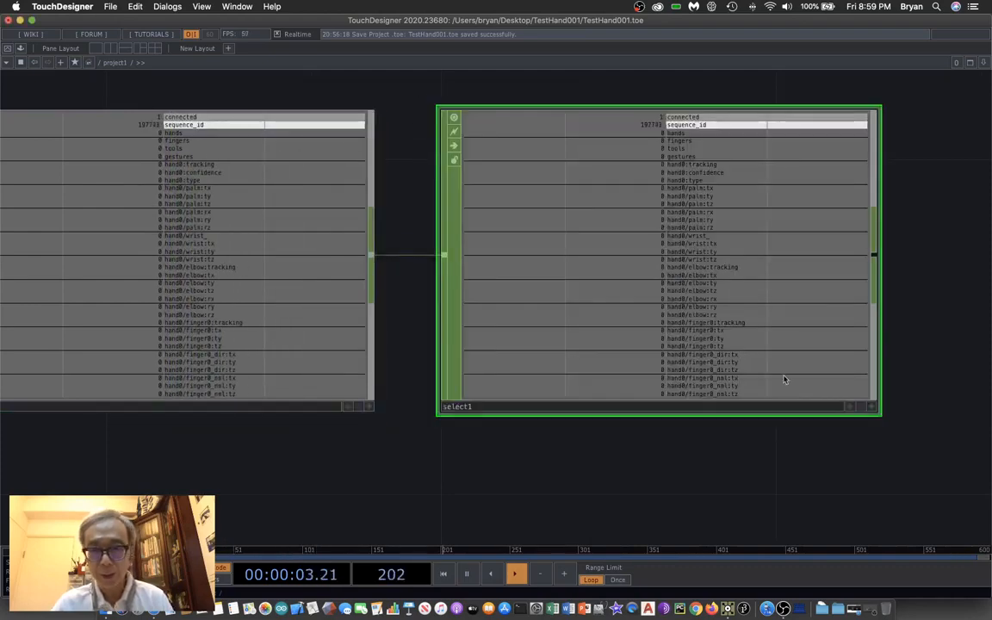
Step: Display the parameters of select1 and set its Channel Names to hand0/palm:t*
scroll(834, 486, right, 8)
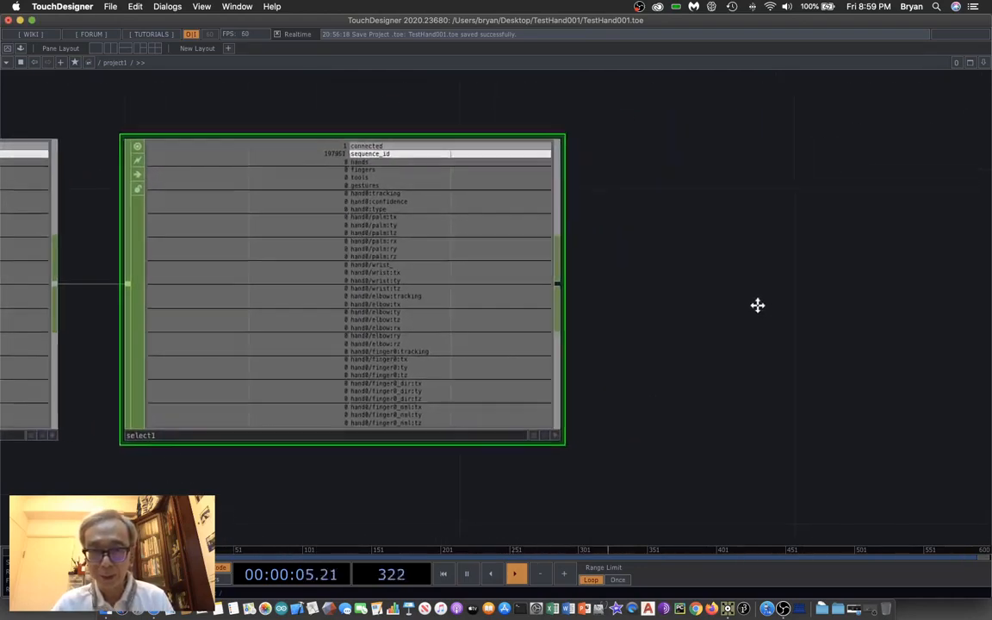
key(p)
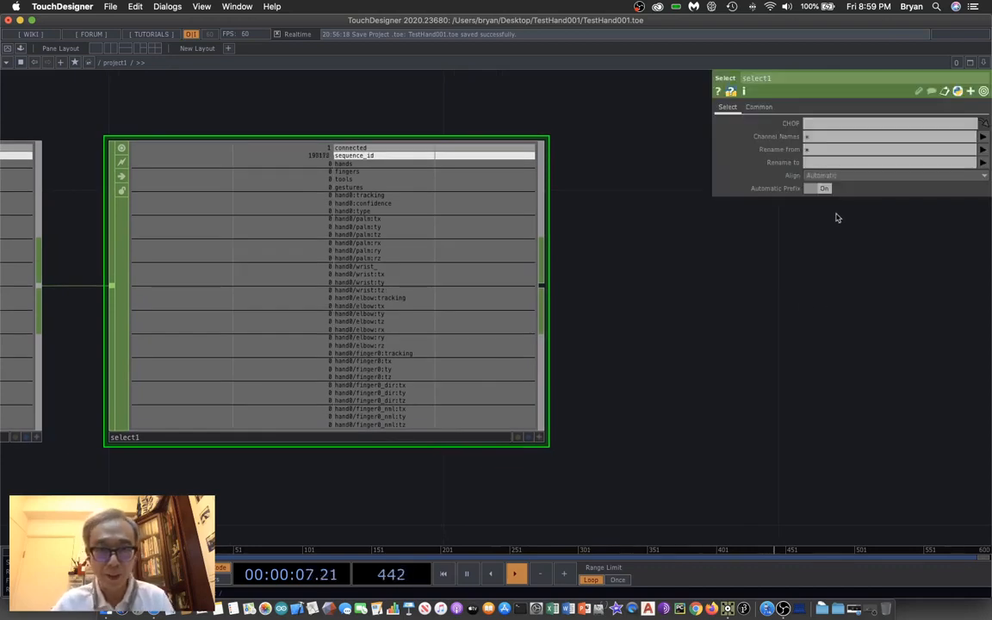
text(hand0)
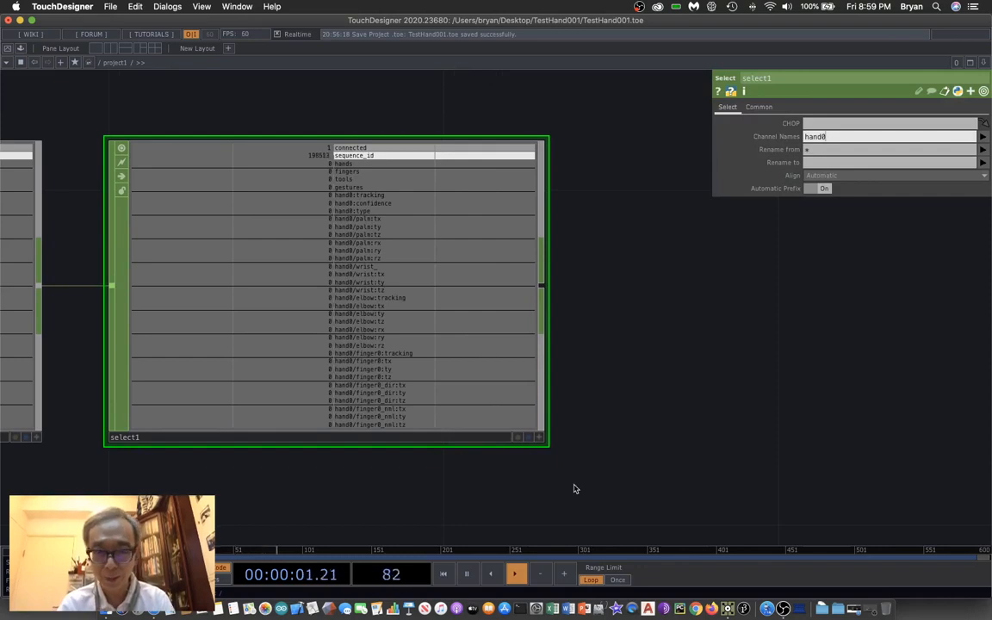
text(/p)
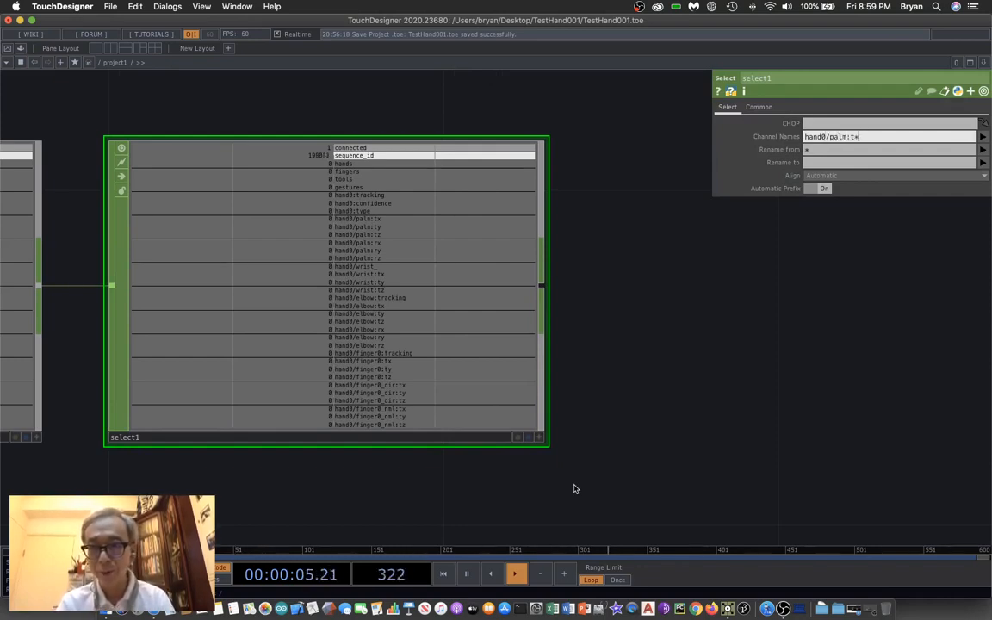
text(alm:t*)
key(Return)
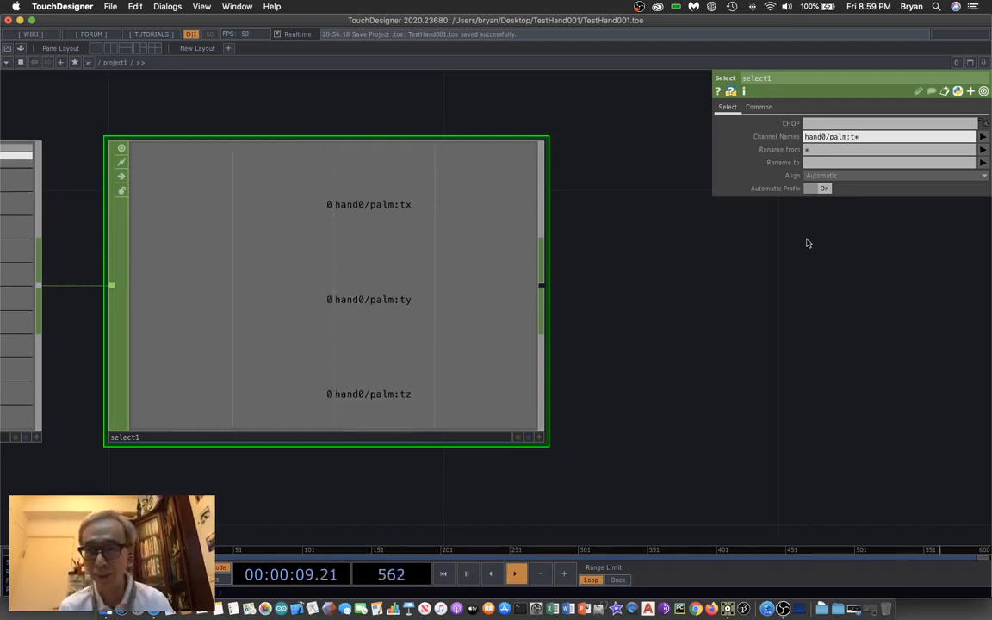
Step: Rename the selected palm channels to tx ty tz in select1
click(830, 161)
text(tx)
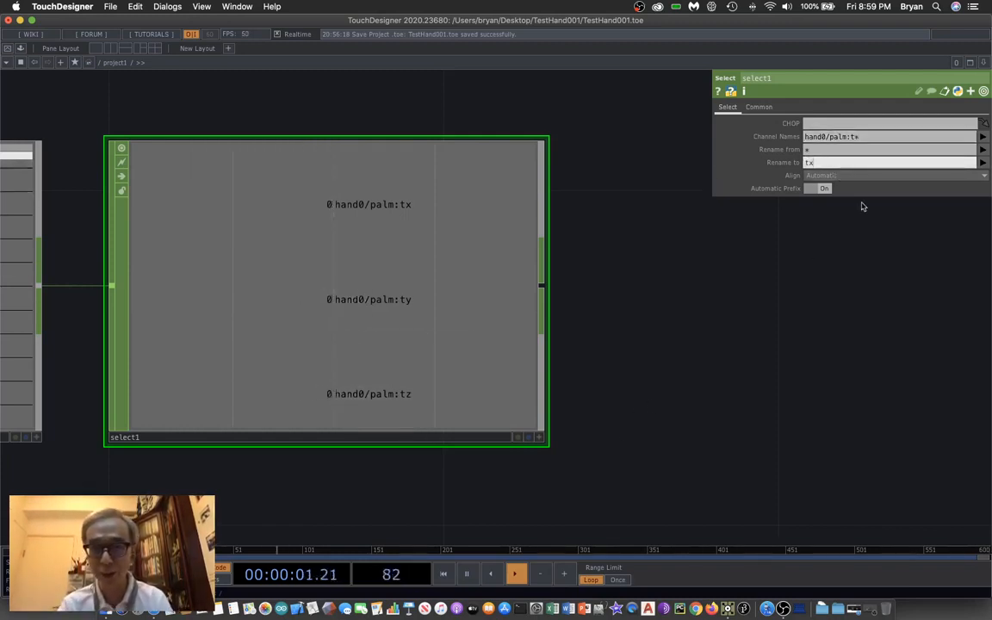
text( ty tz)
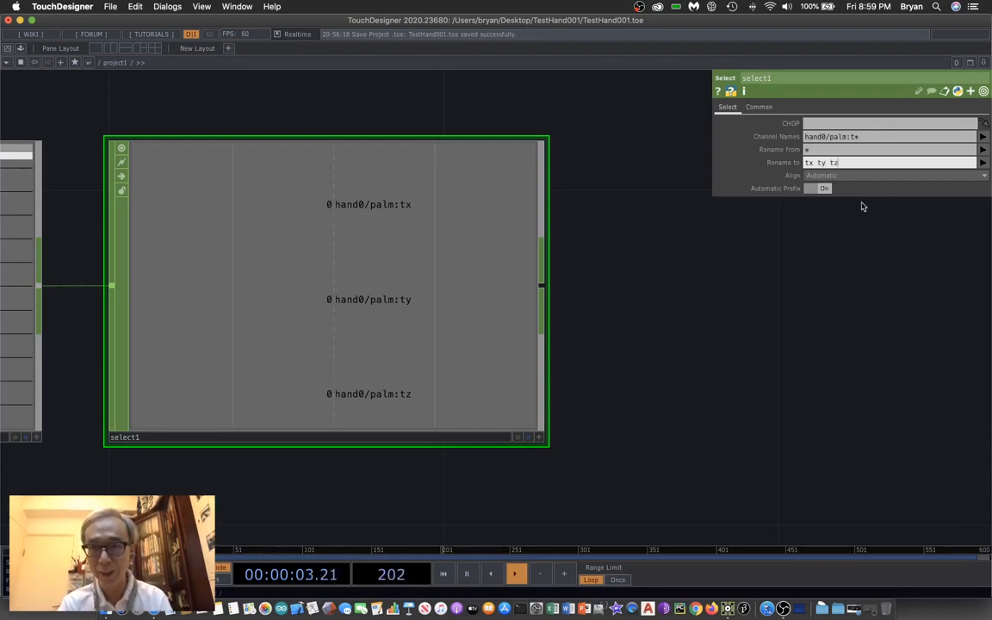
key(Return)
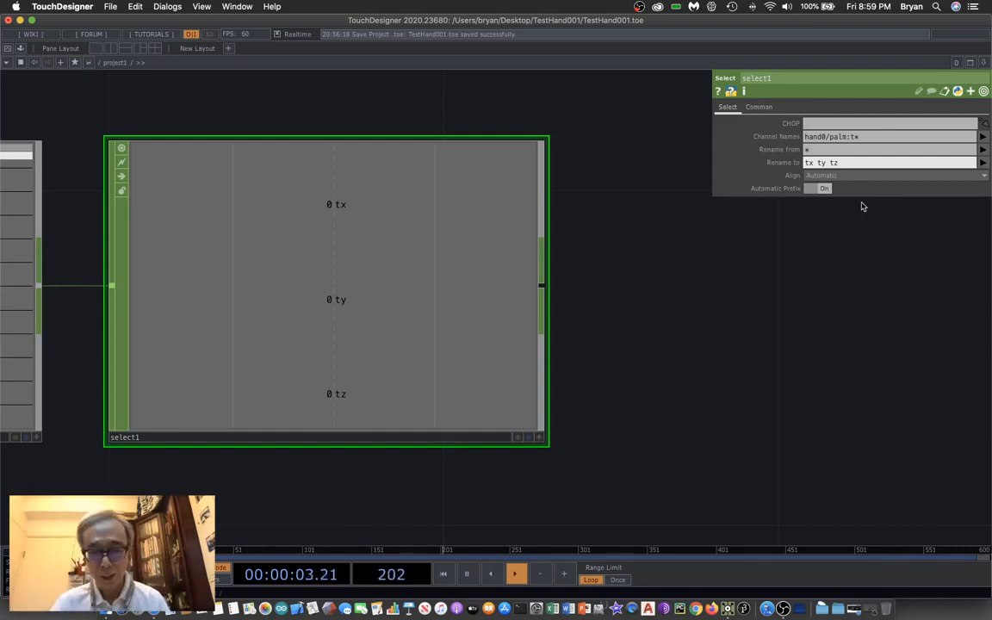
Step: Connect the output of select1 to the first input of the gestureCapture component
key(h)
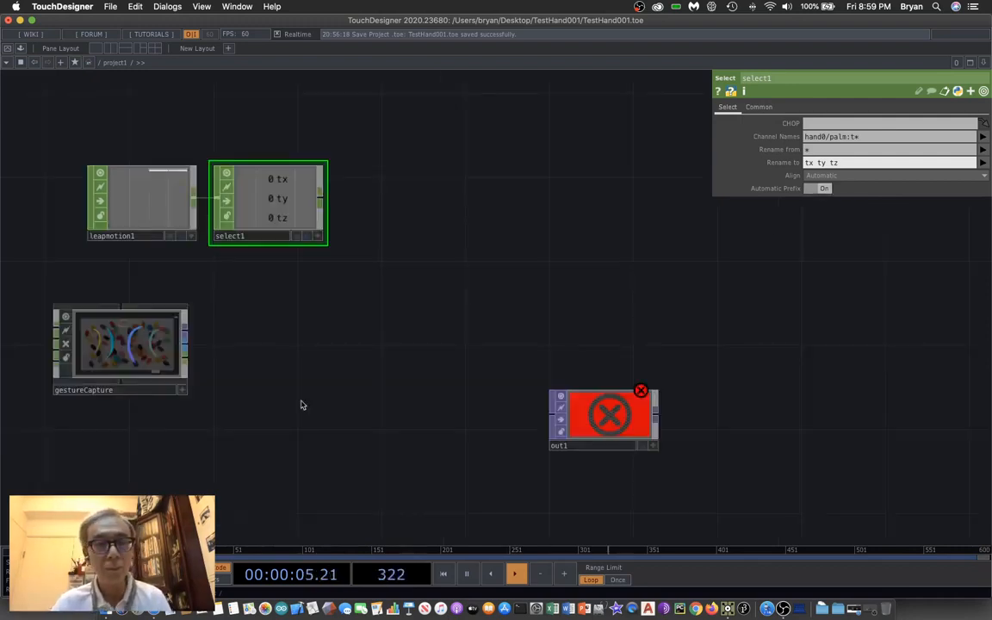
drag(363, 454, 611, 363)
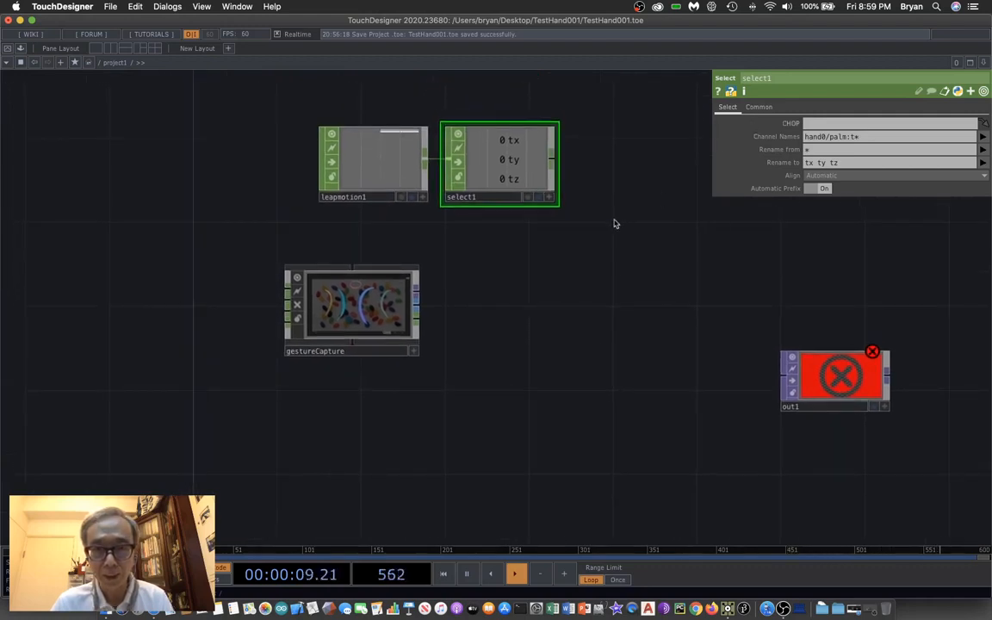
drag(552, 160, 288, 283)
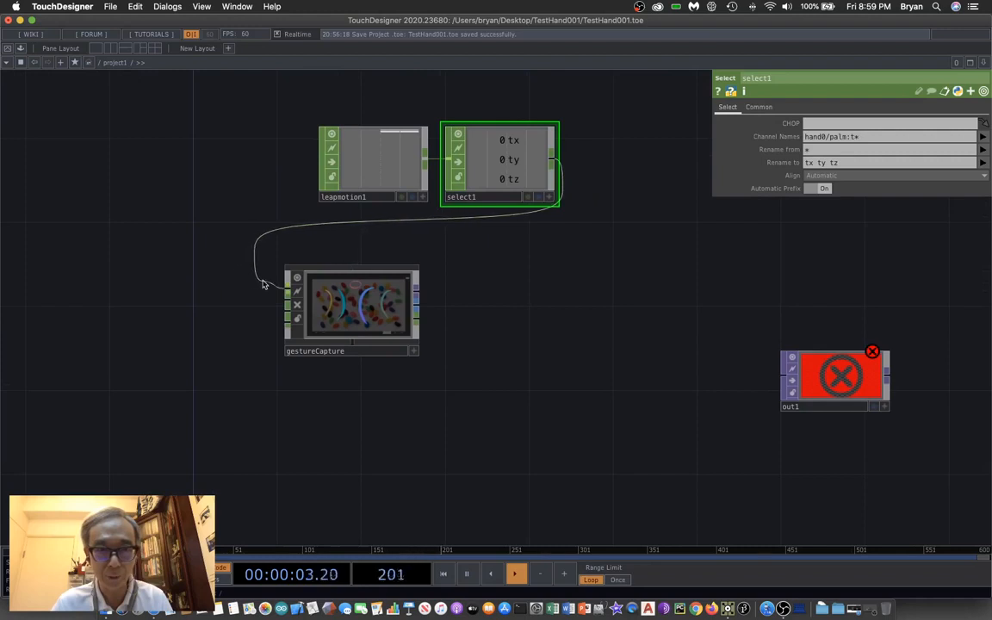
Step: Add a Keyboard In CHOP in the empty network area to the left of gestureCapture
drag(456, 401, 574, 361)
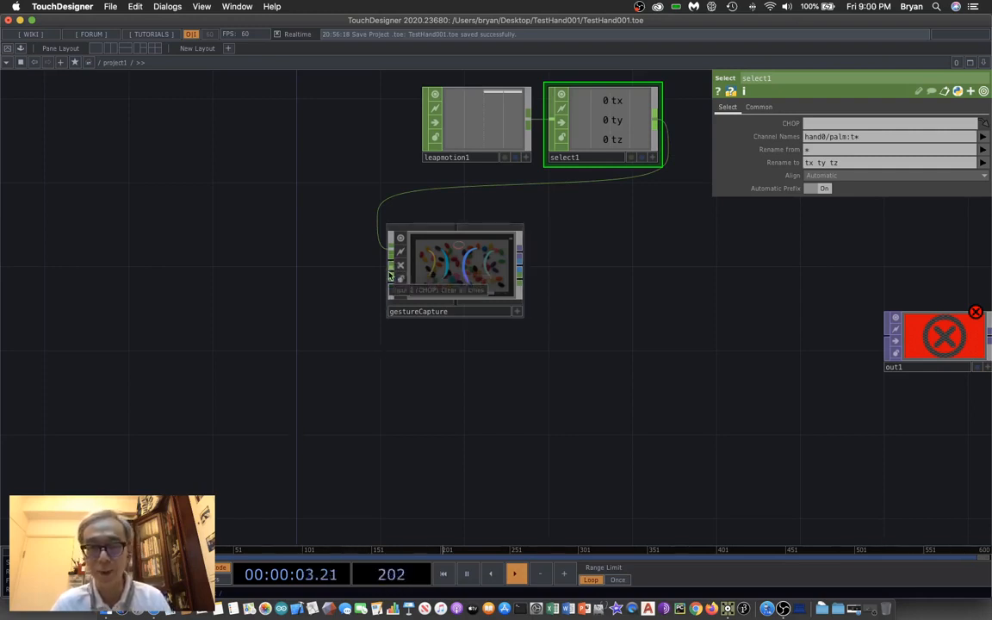
scroll(415, 380, up, 5)
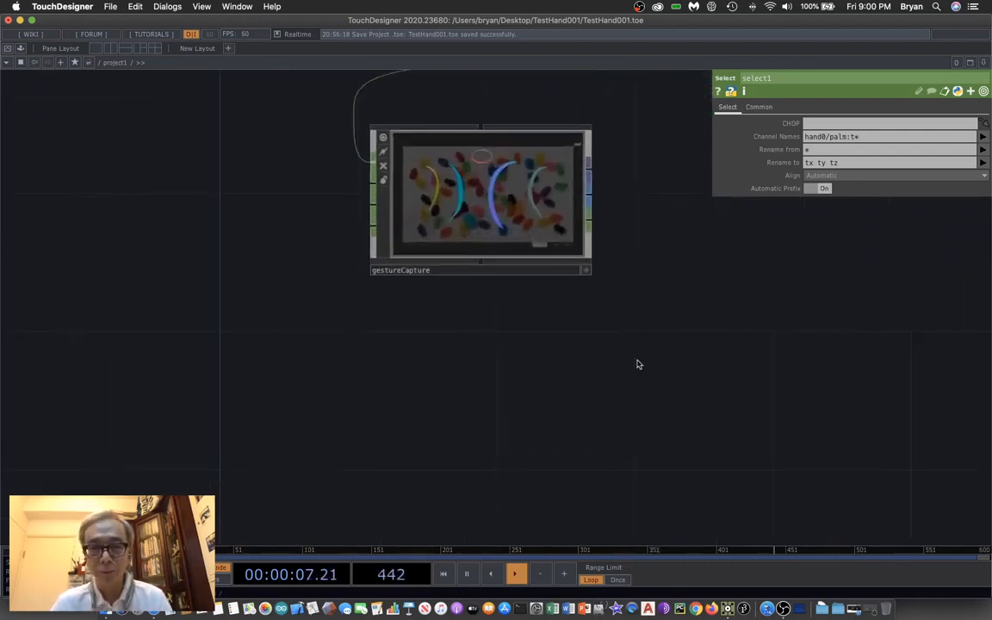
drag(637, 364, 674, 380)
key(Tab)
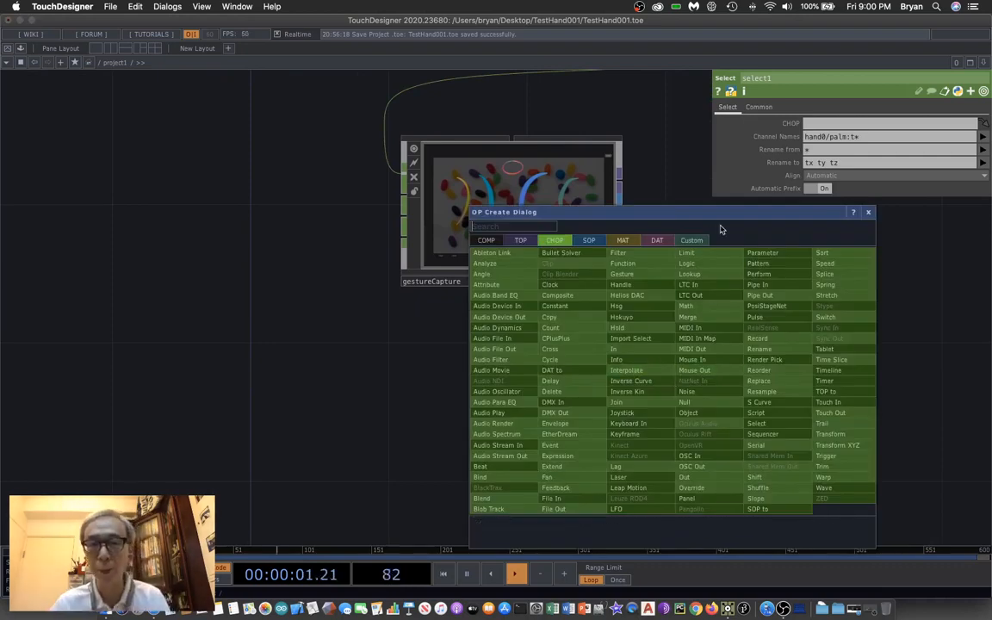
drag(721, 221, 714, 129)
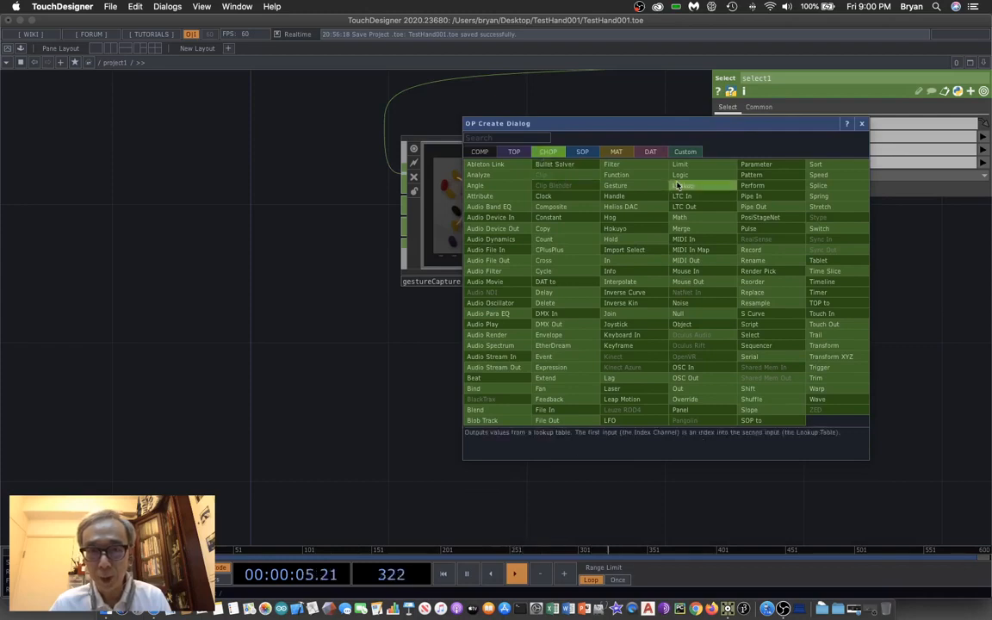
click(638, 338)
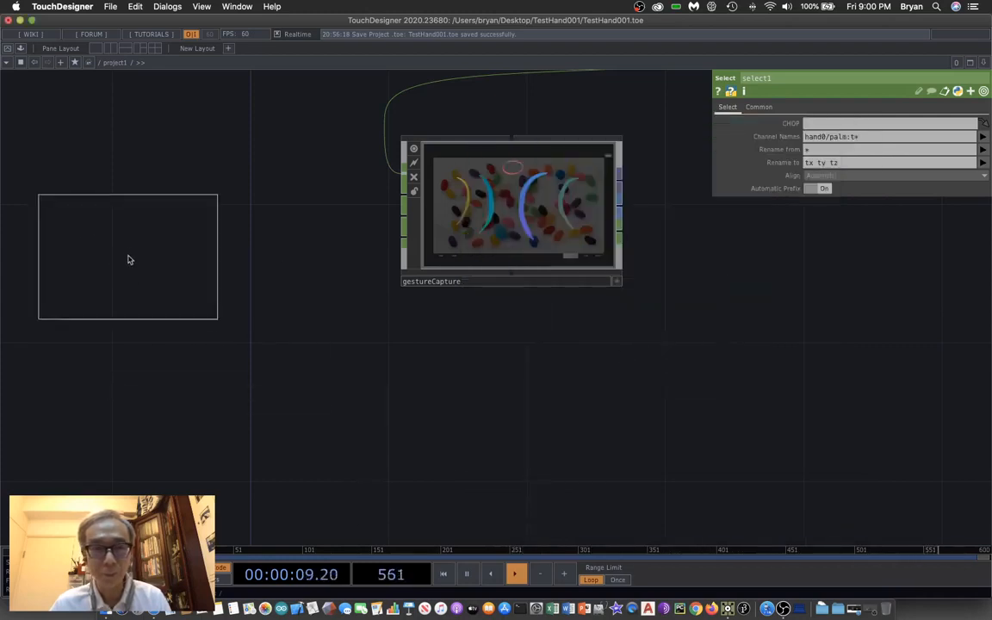
click(129, 257)
drag(246, 384, 311, 377)
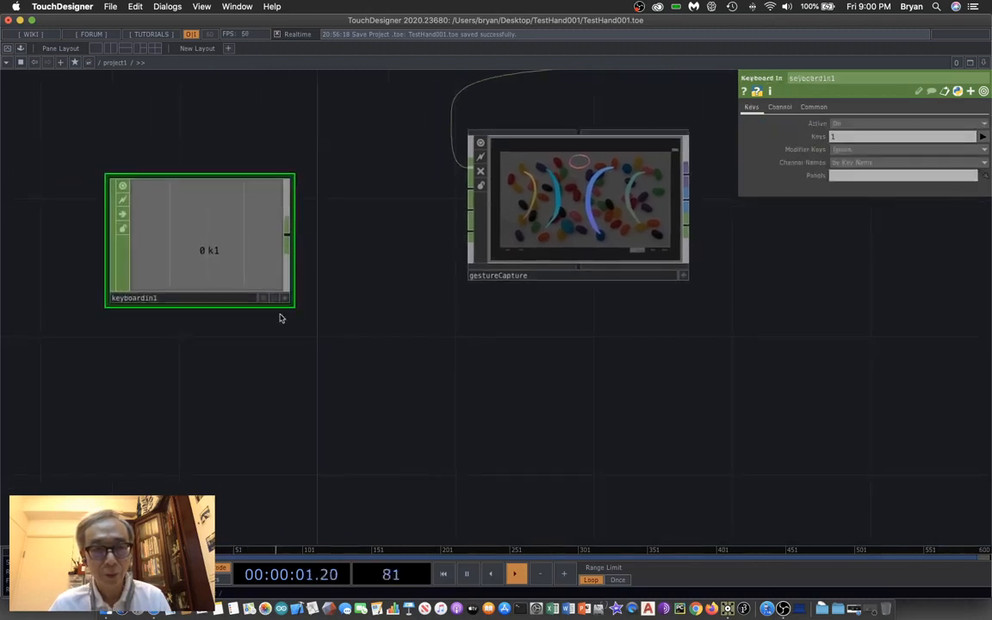
Step: Test keyboardin1 with its assigned key 1 and move it further left and slightly down from gestureCapture
key(1)
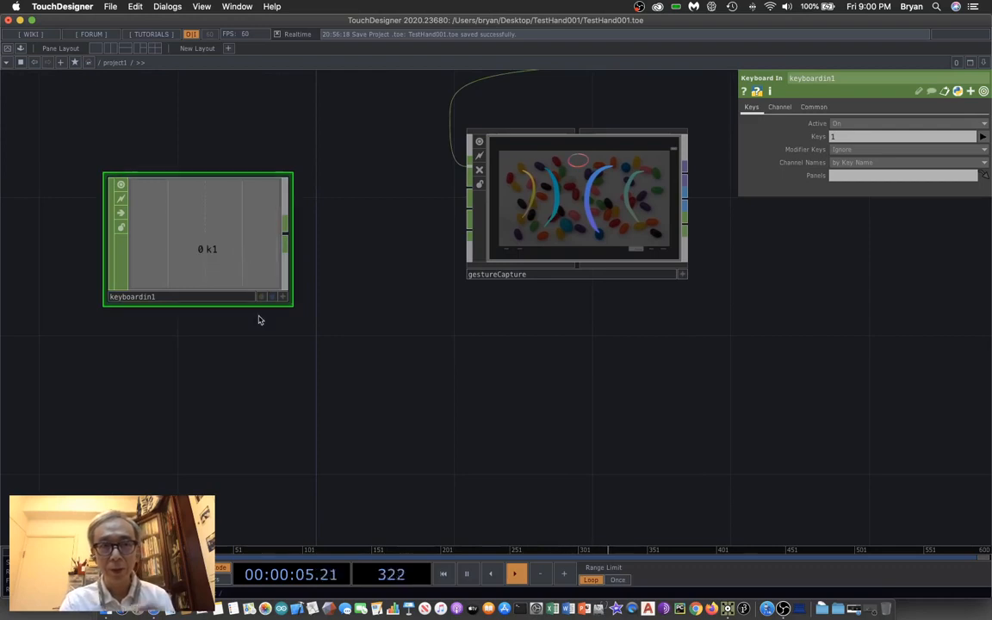
drag(374, 412, 519, 388)
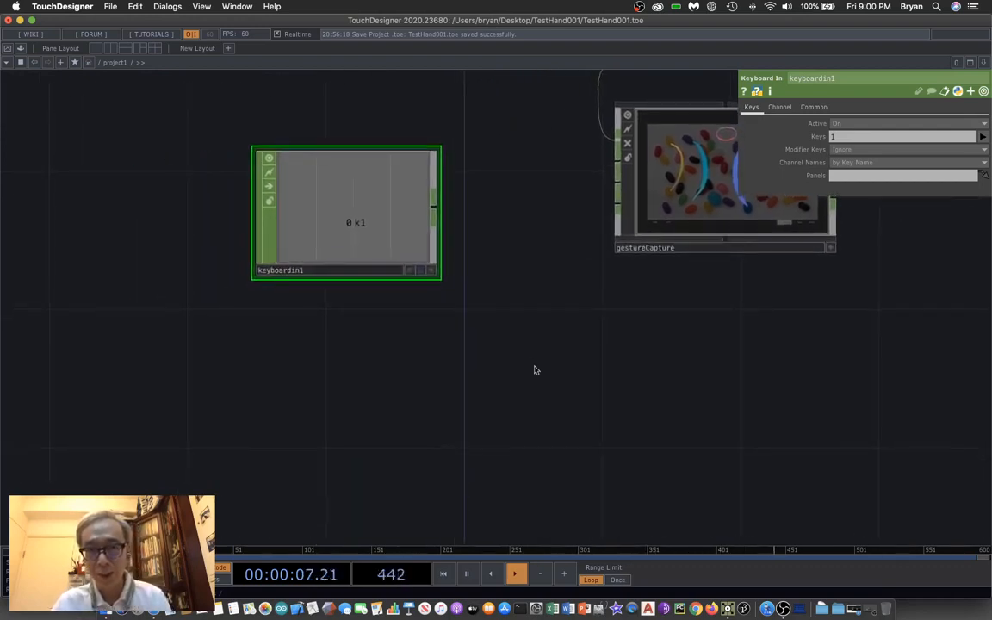
drag(366, 185, 244, 235)
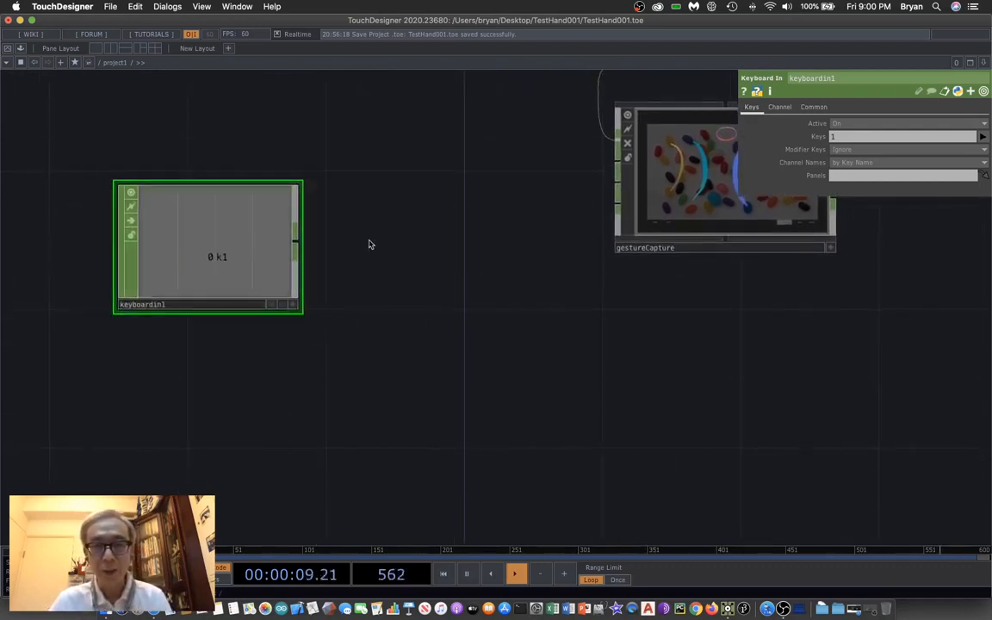
Step: Append a Logic CHOP to keyboardin1 and connect its output to the second input of gestureCapture
click(297, 249)
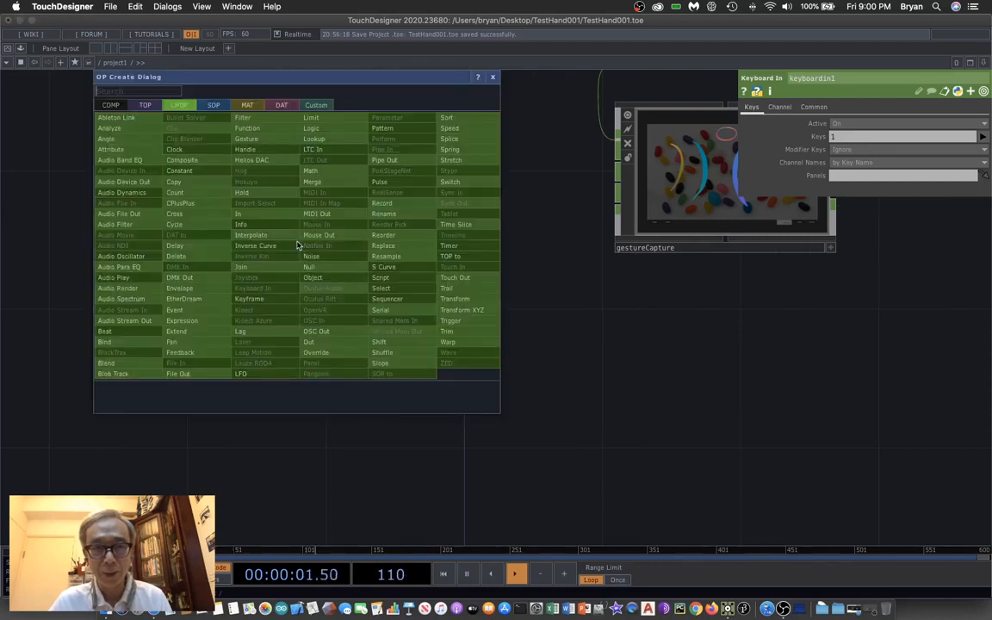
click(340, 131)
click(449, 216)
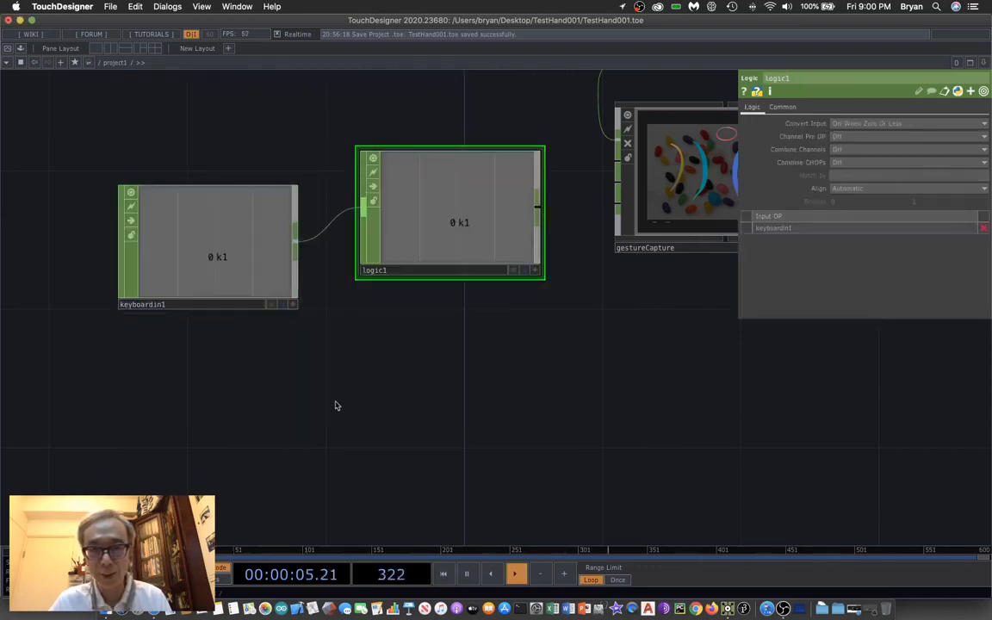
scroll(474, 396, right, 4)
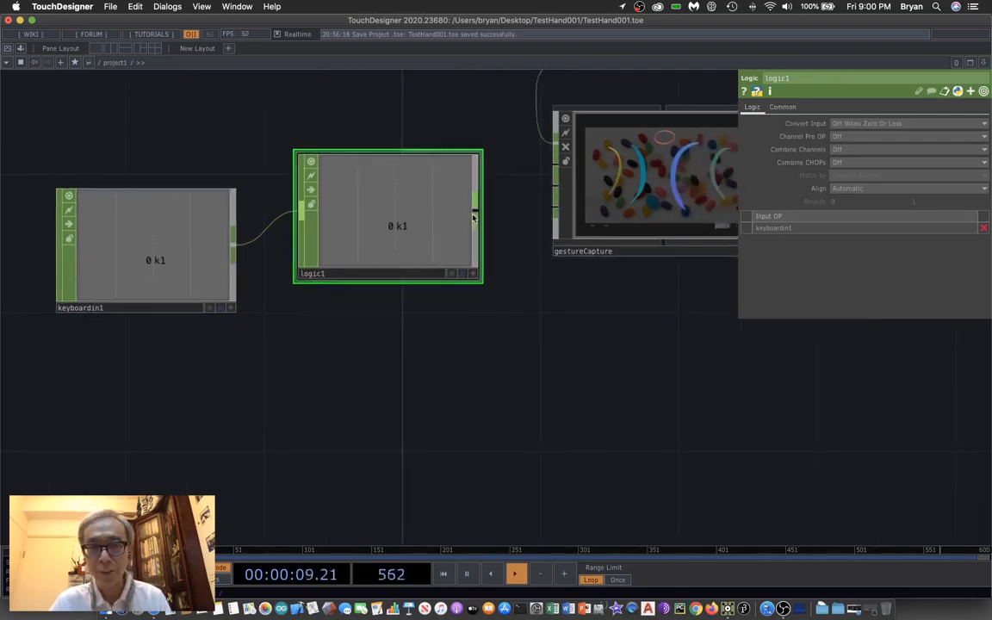
drag(473, 217, 556, 167)
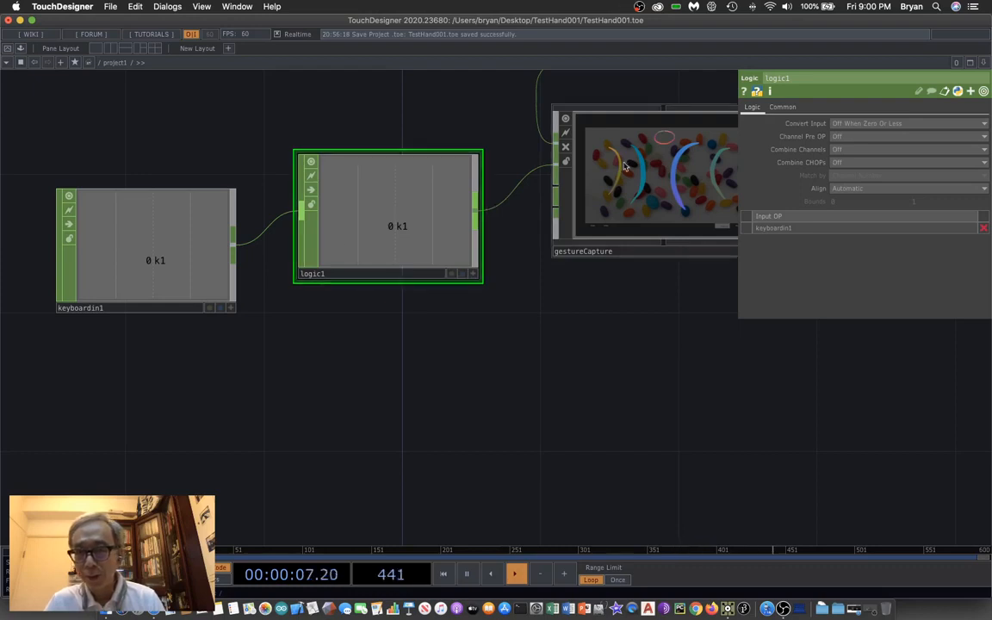
Step: Set the Channel Pre OP of logic1 to Toggle and test it by triggering key 1 twice
click(848, 140)
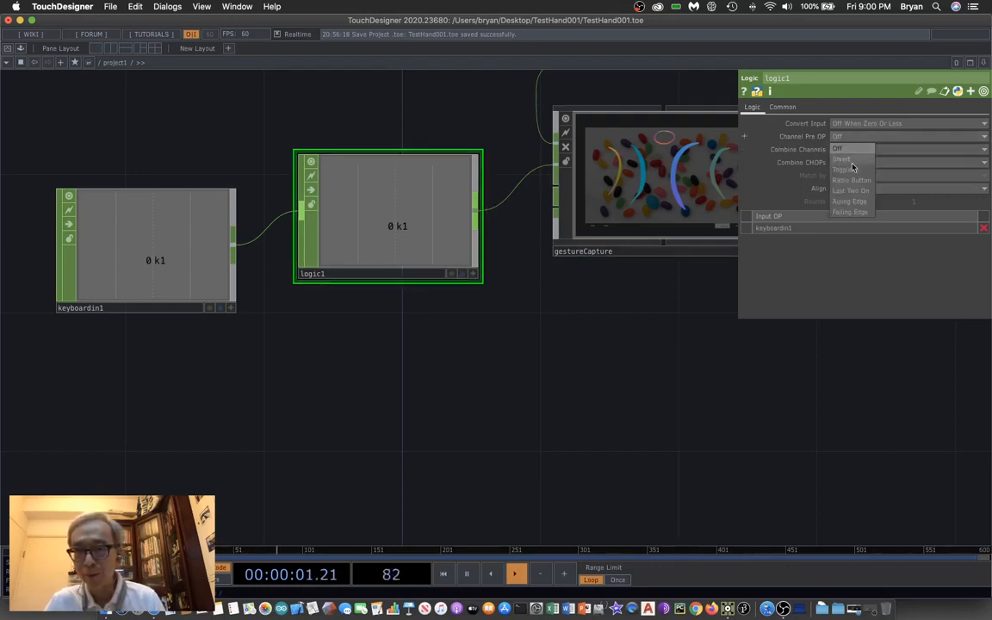
click(851, 170)
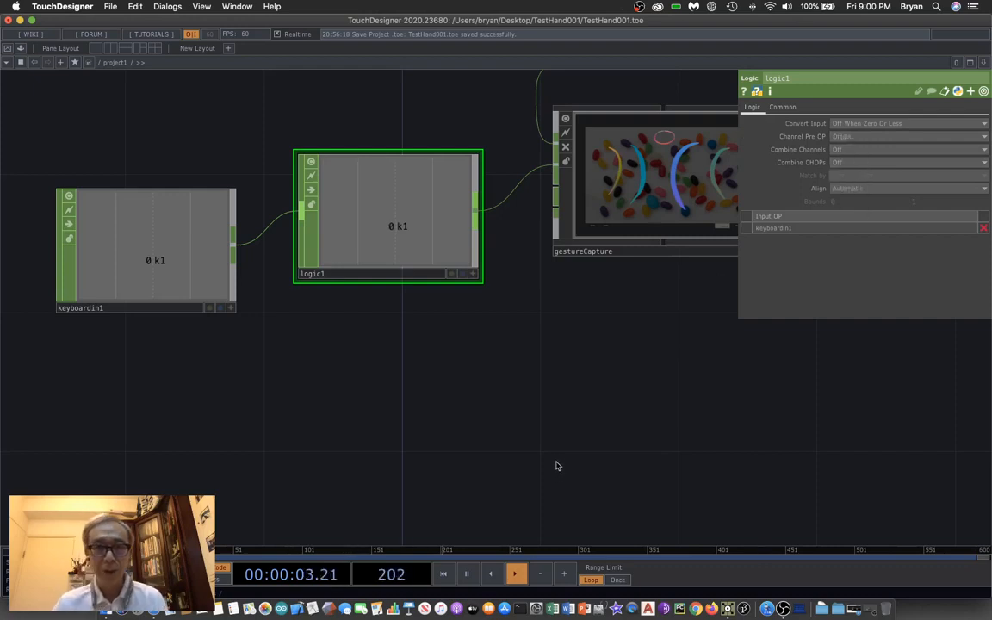
key(1)
key(1)
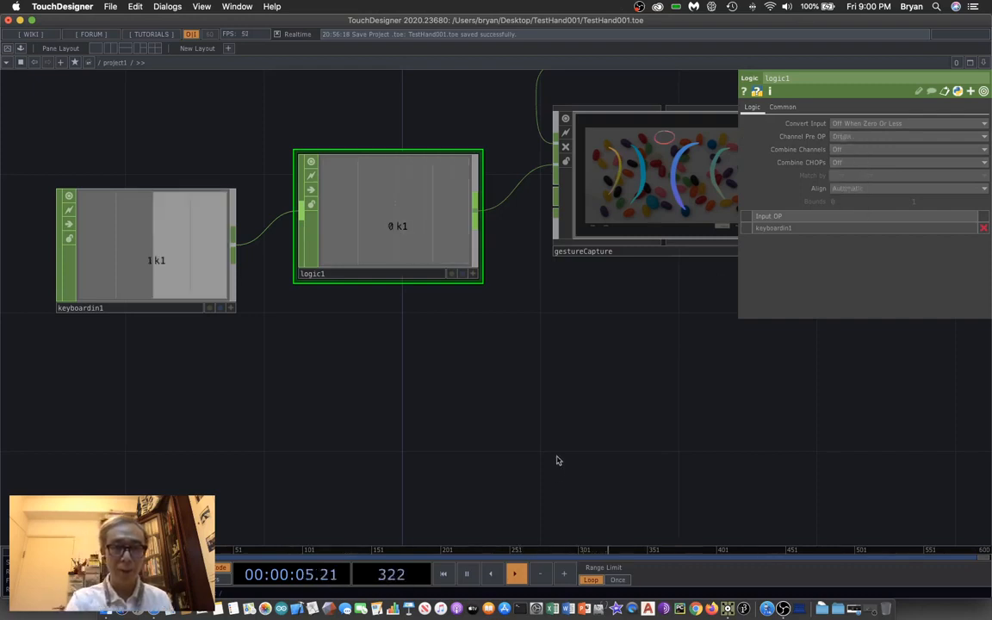
drag(568, 456, 536, 450)
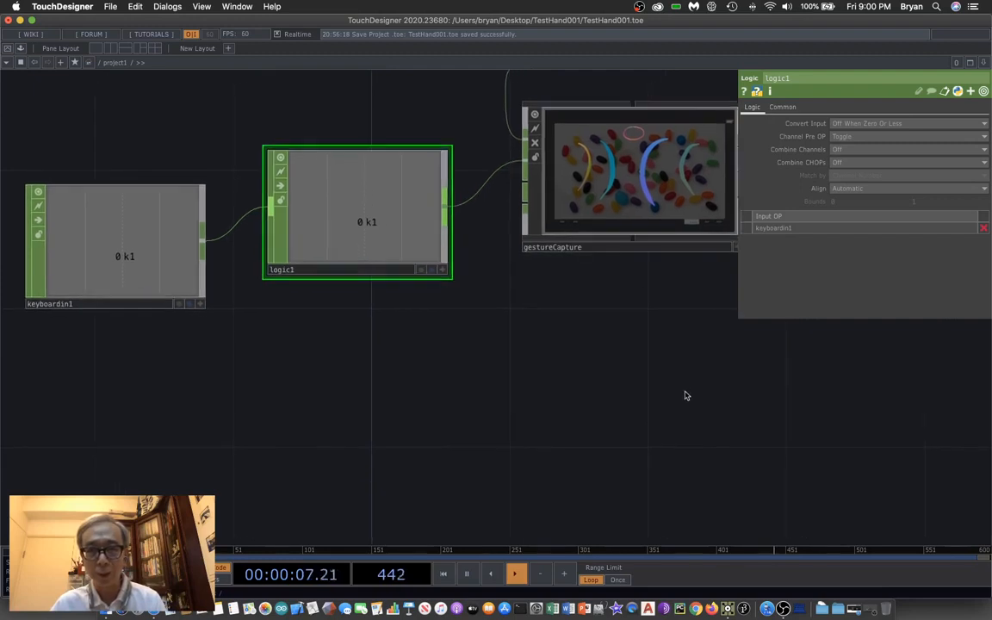
Step: Move keyboardin1 and logic1 up in the network and line them up in one row
drag(718, 409, 776, 479)
drag(221, 327, 188, 225)
drag(474, 299, 456, 229)
Step: Add a second Keyboard In CHOP directly below keyboardin1 and set its Active parameter to On
key(Tab)
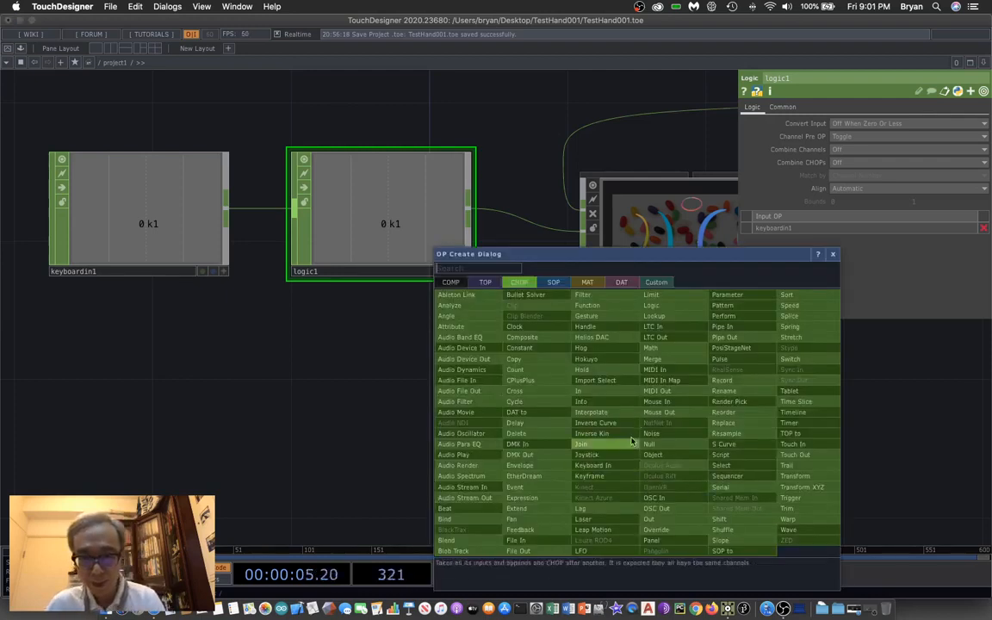
click(612, 467)
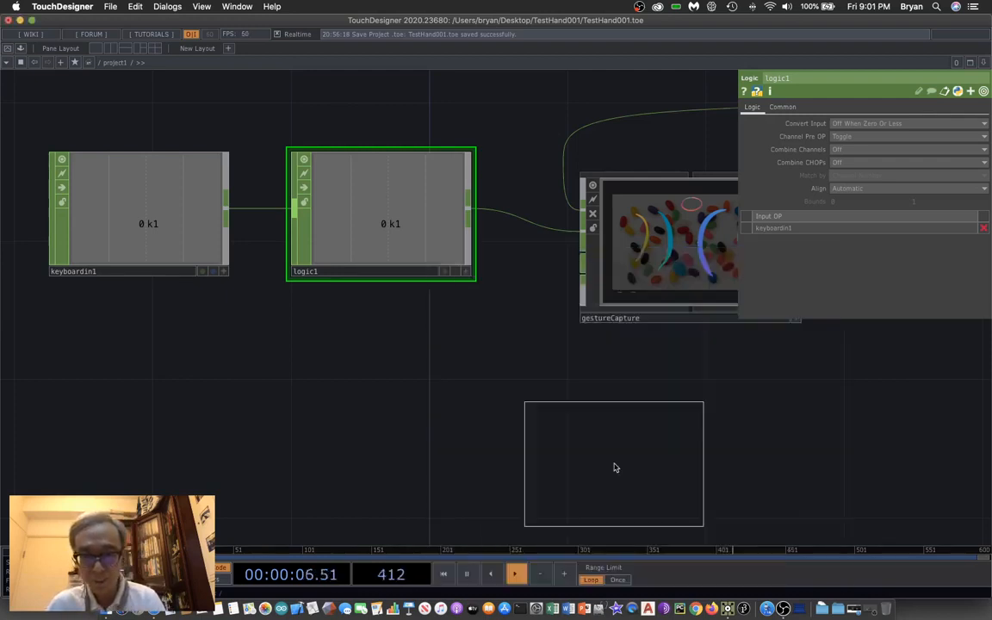
click(140, 383)
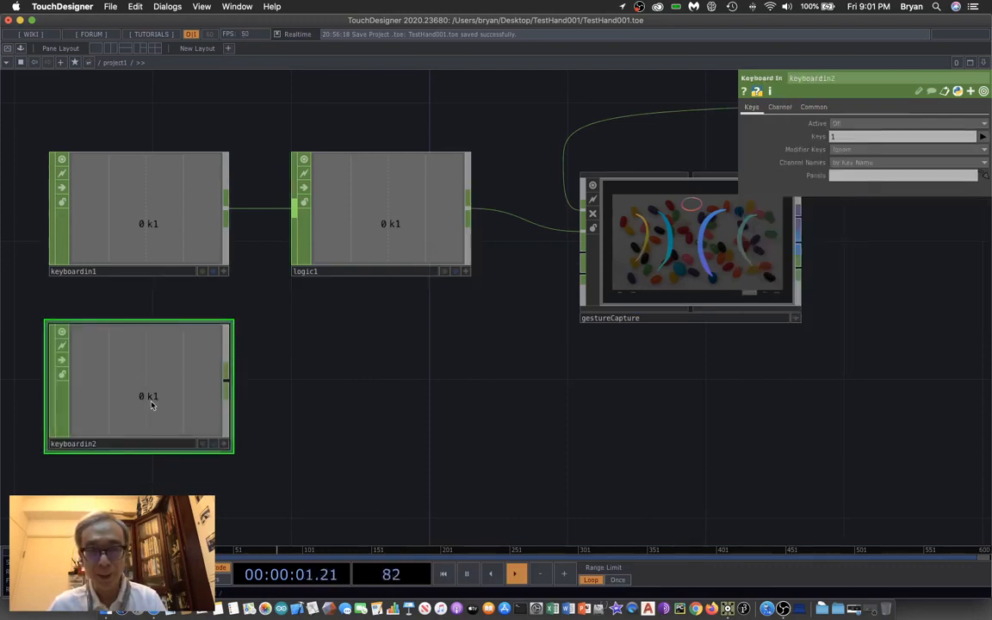
click(861, 123)
click(840, 138)
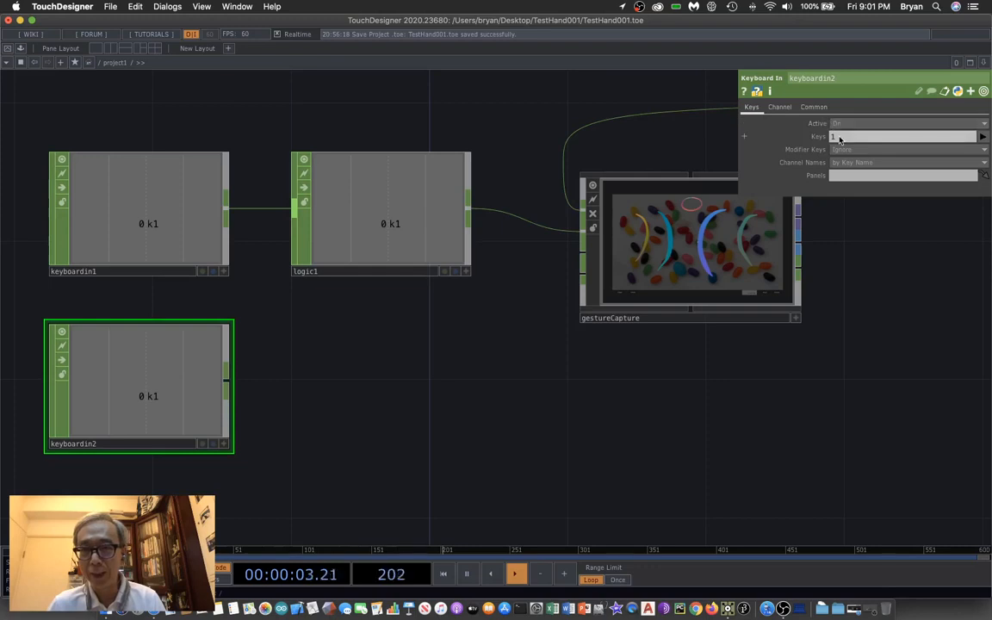
Step: Replace the assigned key of keyboardin2 with 0
drag(839, 139, 831, 138)
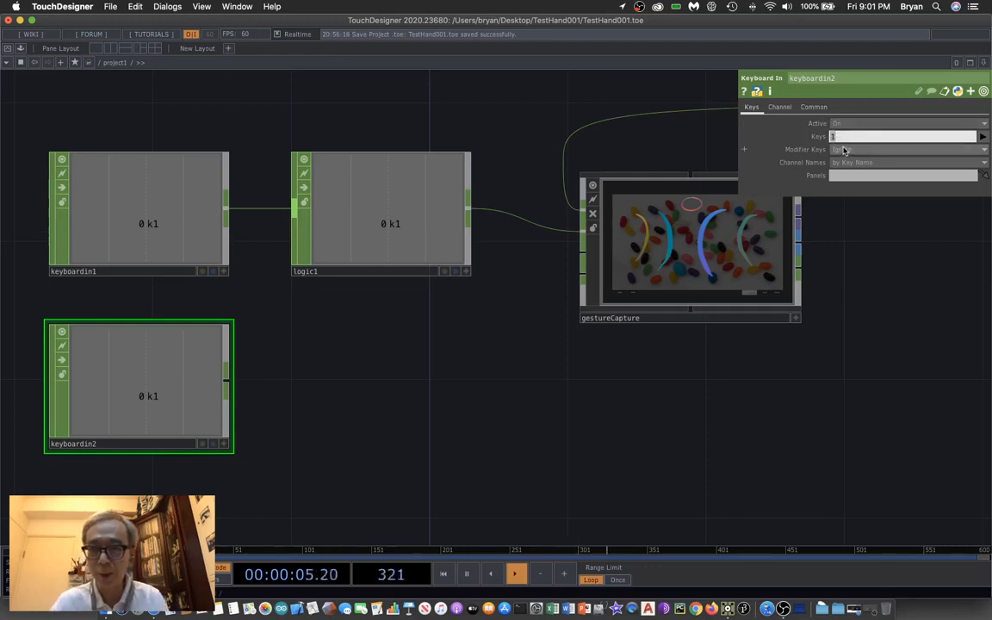
key(BackSpace)
click(982, 136)
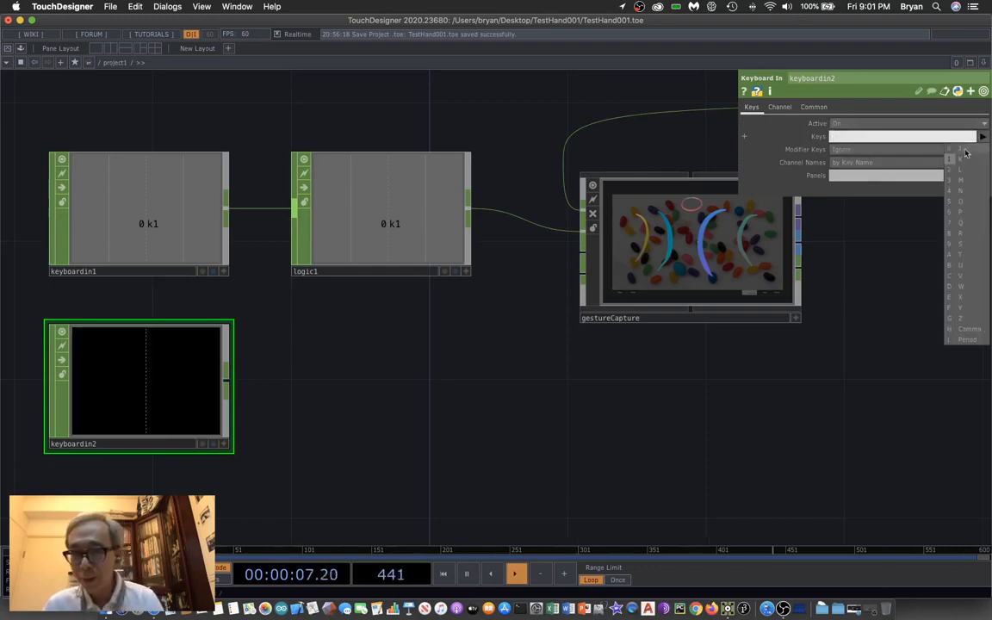
click(950, 151)
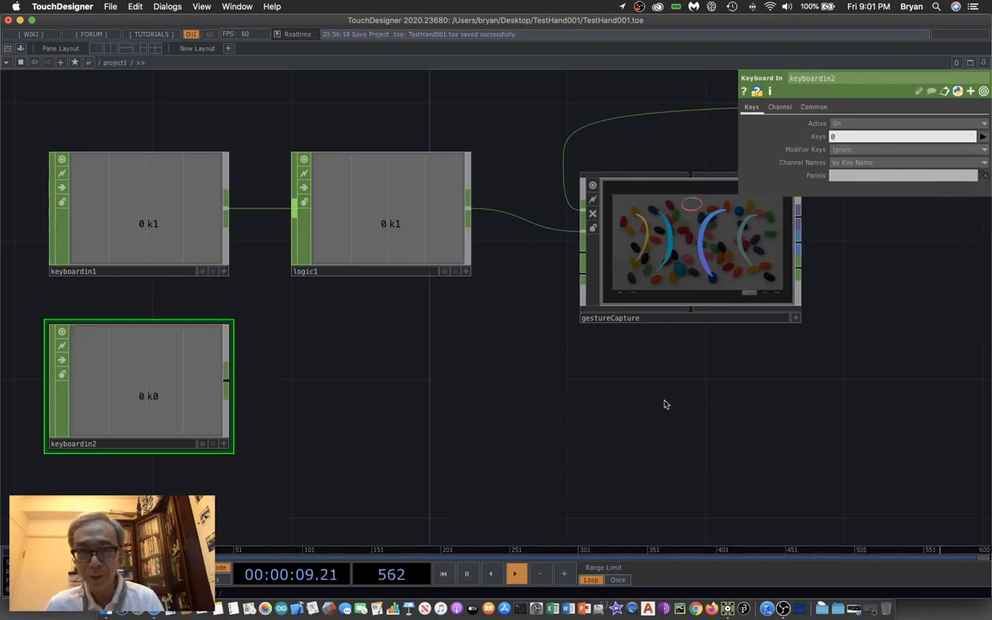
Step: Test keyboardin2 with key 0 and connect its output to the third input of gestureCapture
key(0)
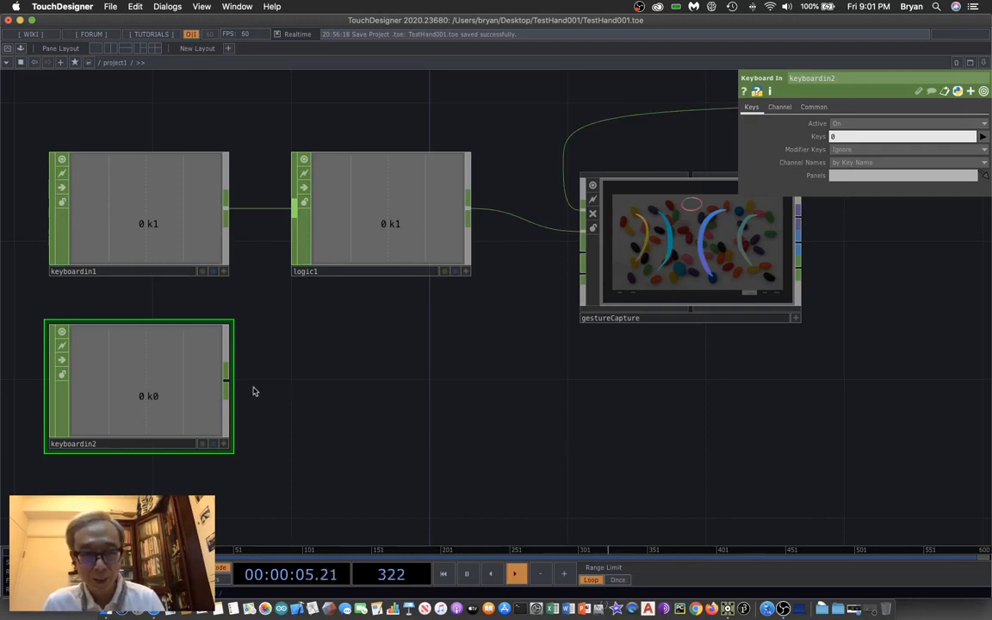
drag(228, 380, 558, 261)
click(557, 260)
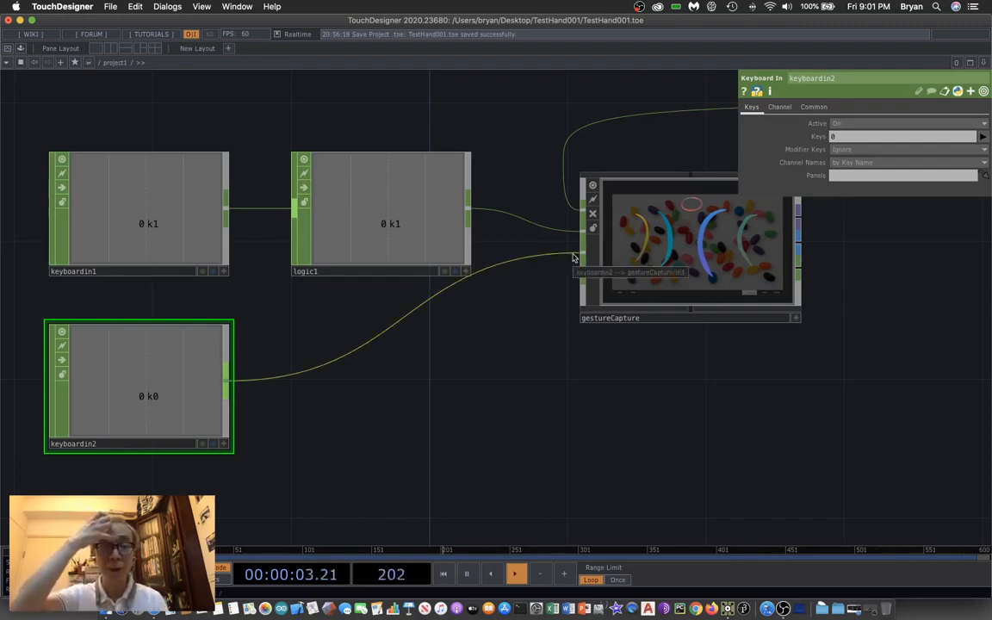
Step: Append a Null SOP to the SOP output of gestureCapture and place it to the right of the component
drag(844, 406, 512, 394)
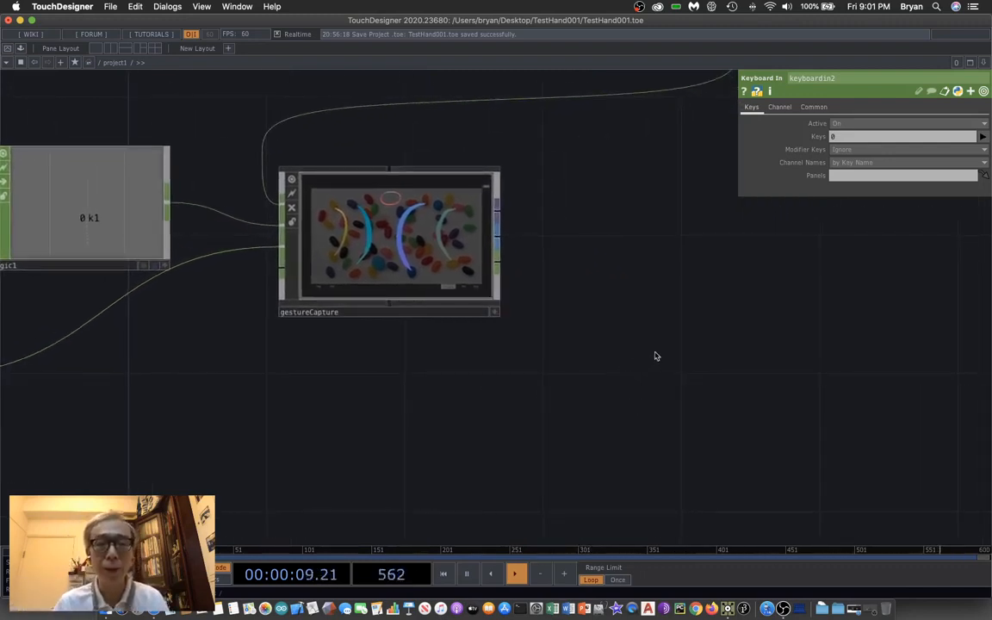
drag(664, 354, 540, 388)
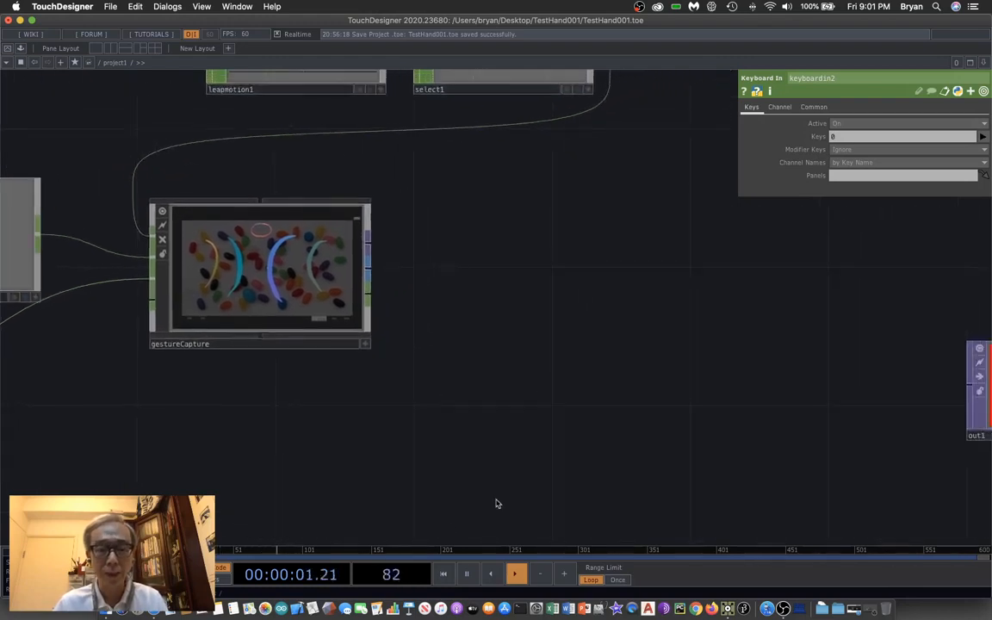
right_click(370, 272)
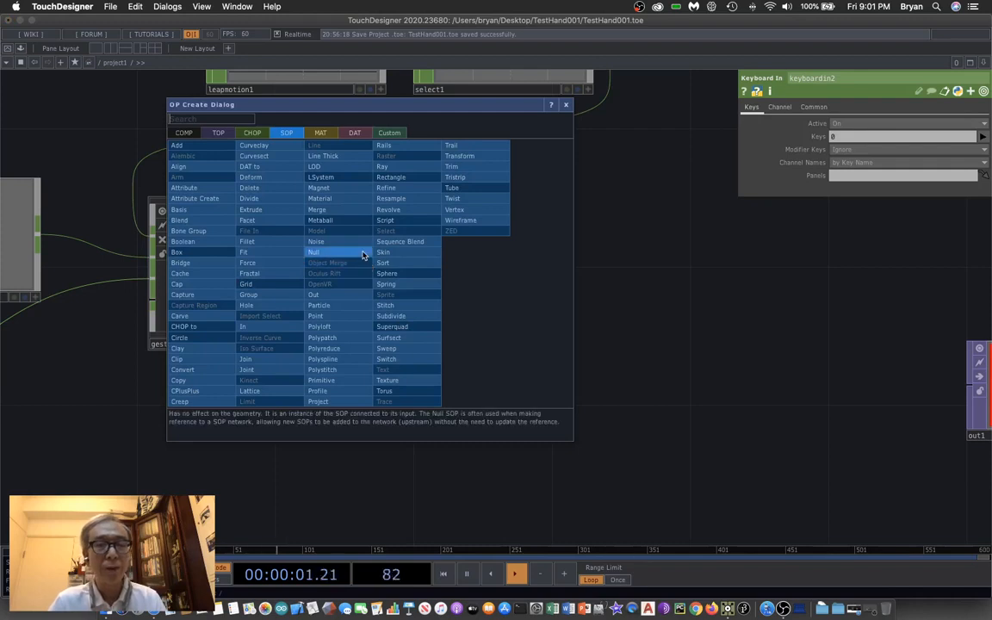
click(363, 254)
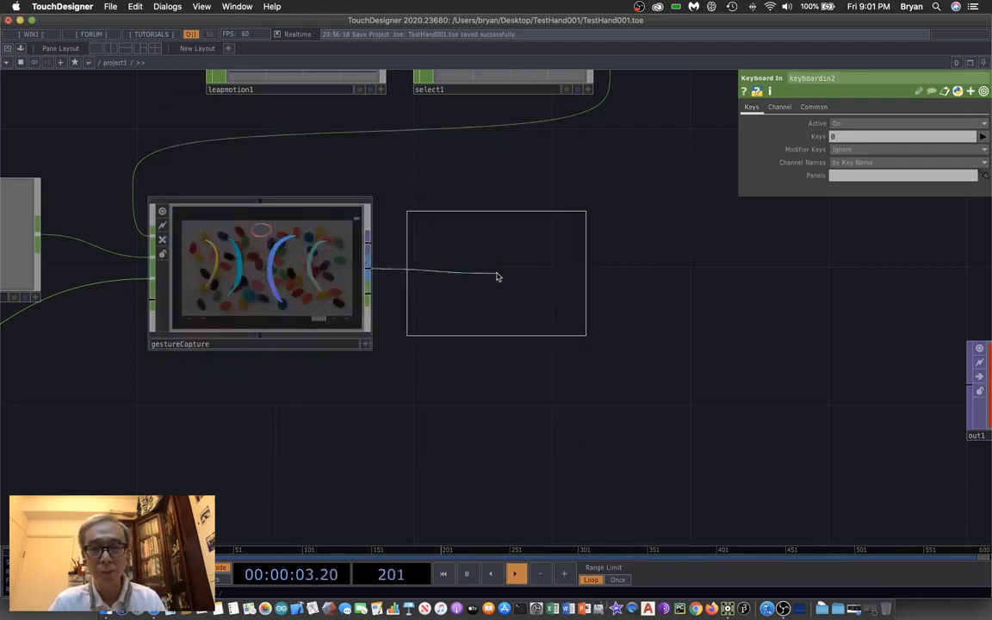
click(538, 276)
drag(474, 422, 608, 456)
Step: Save the TouchDesigner project
click(112, 6)
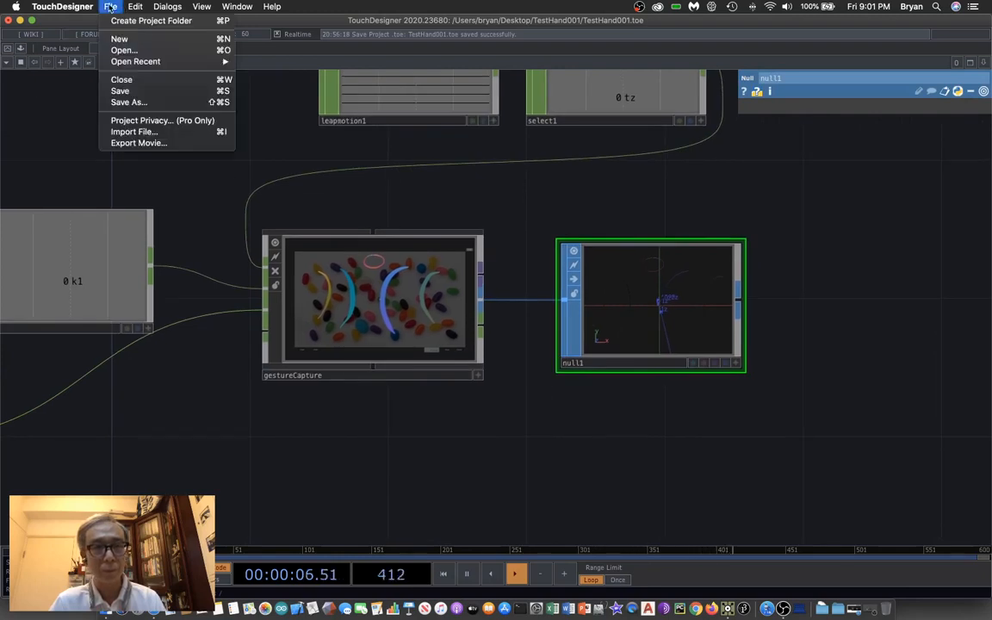
click(152, 87)
drag(902, 178, 907, 256)
scroll(893, 244, down, 1)
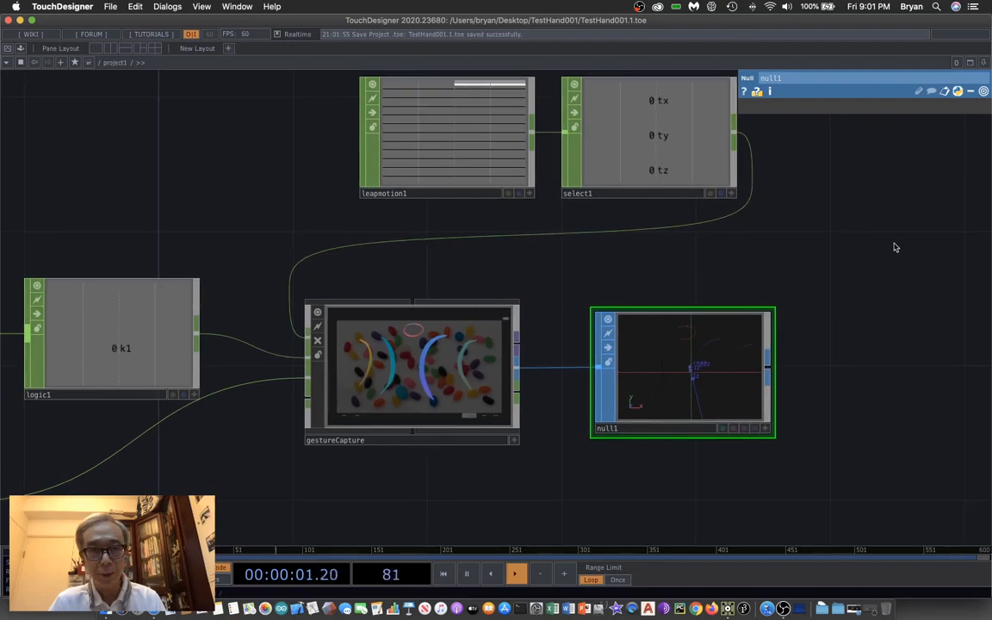
drag(894, 246, 922, 229)
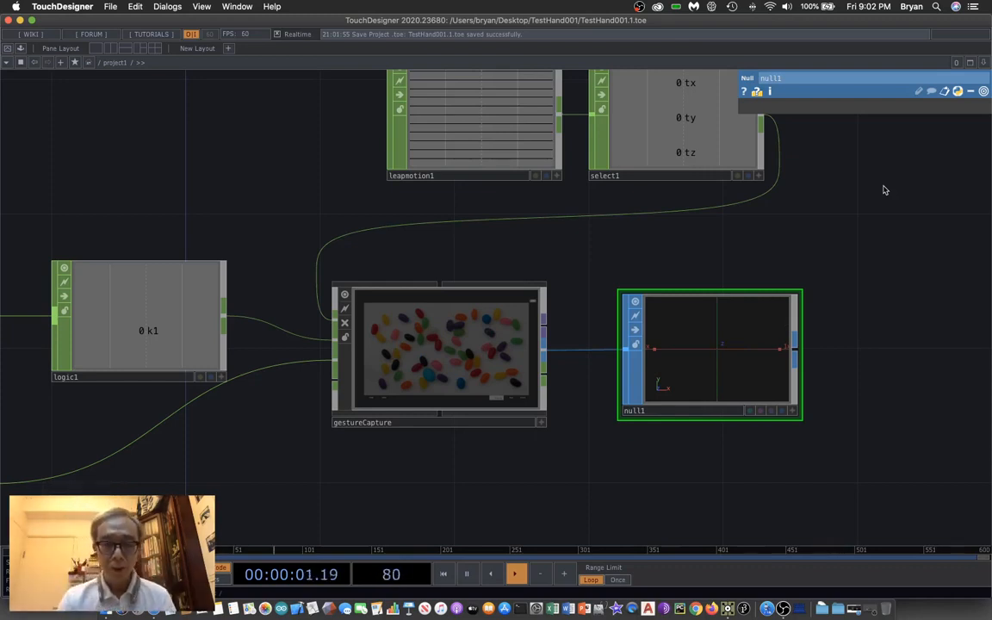
Step: Move out1 further right and slightly down in the network to make room for the rendering operators
key(h)
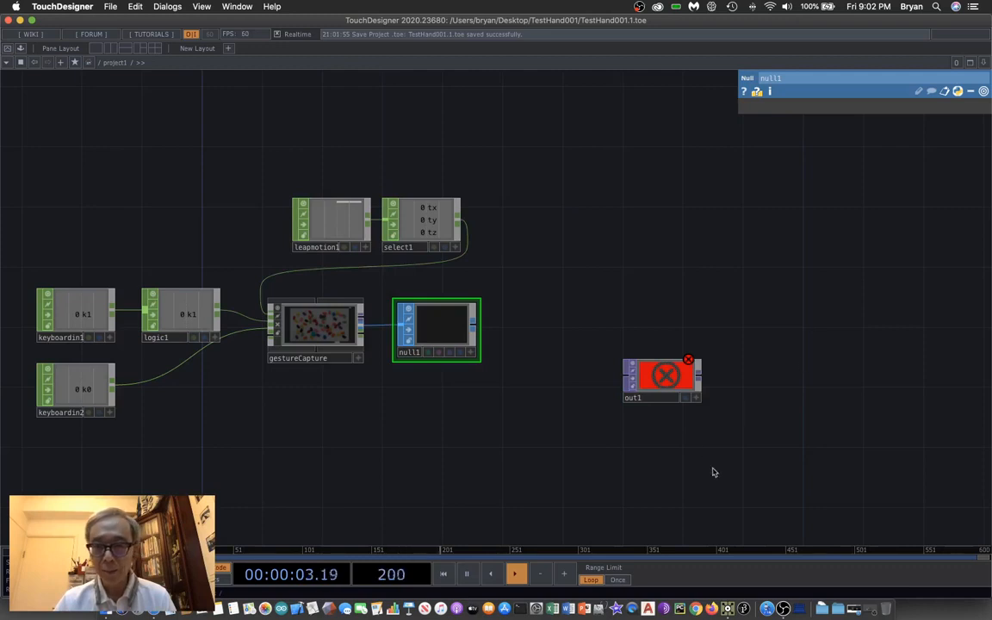
drag(694, 463, 676, 338)
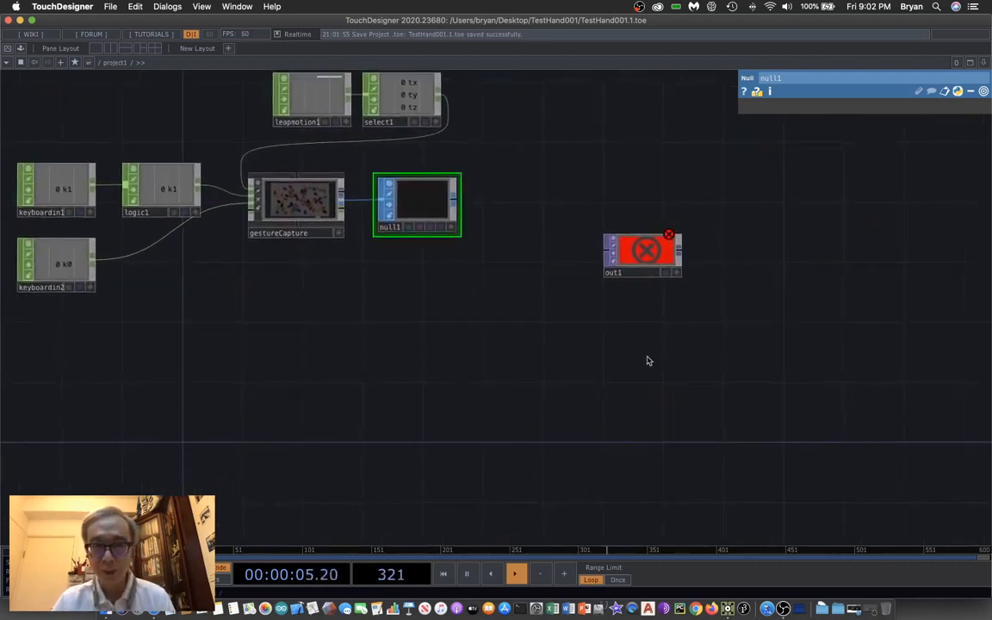
drag(650, 252, 860, 328)
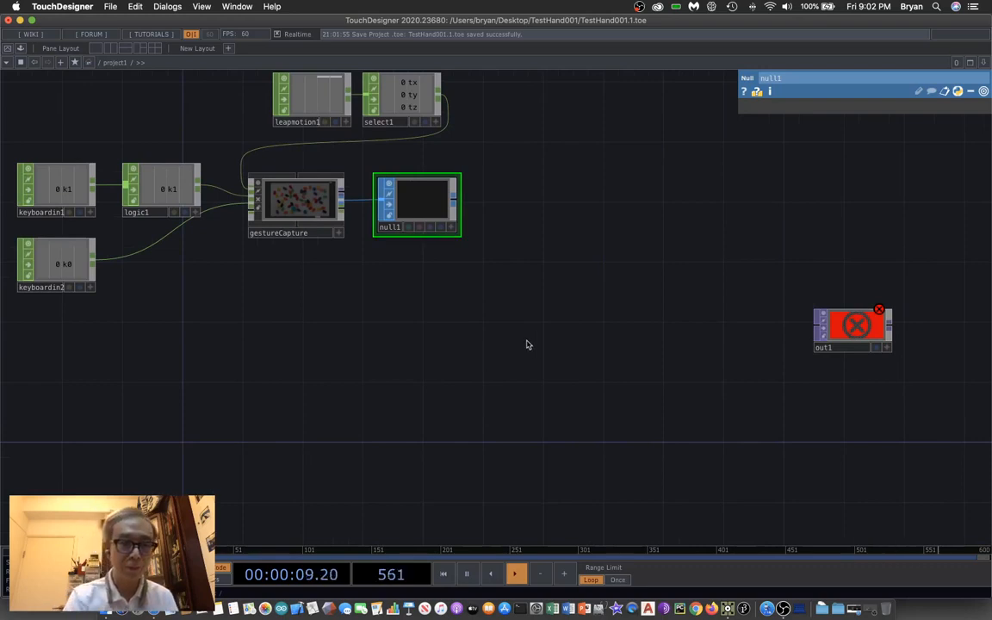
Step: Add a Geometry COMP in the empty network area below gestureCapture
key(Tab)
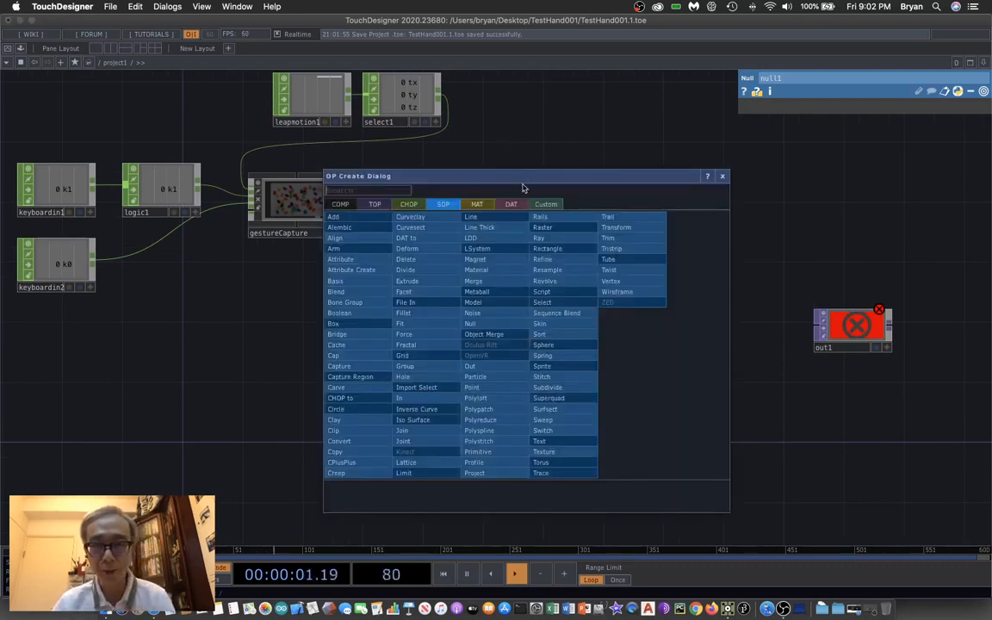
drag(523, 184, 737, 123)
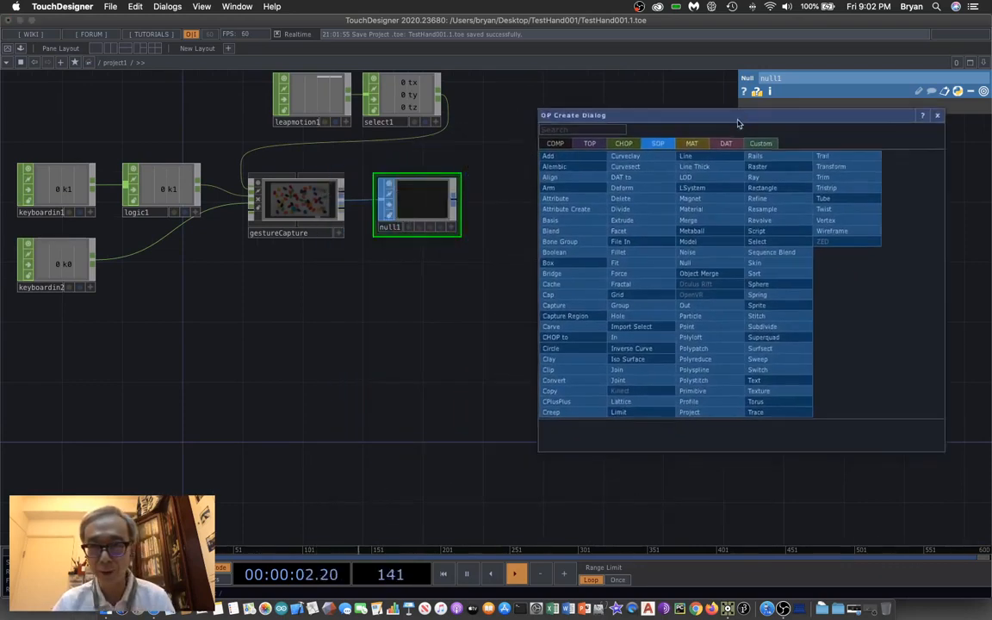
click(558, 144)
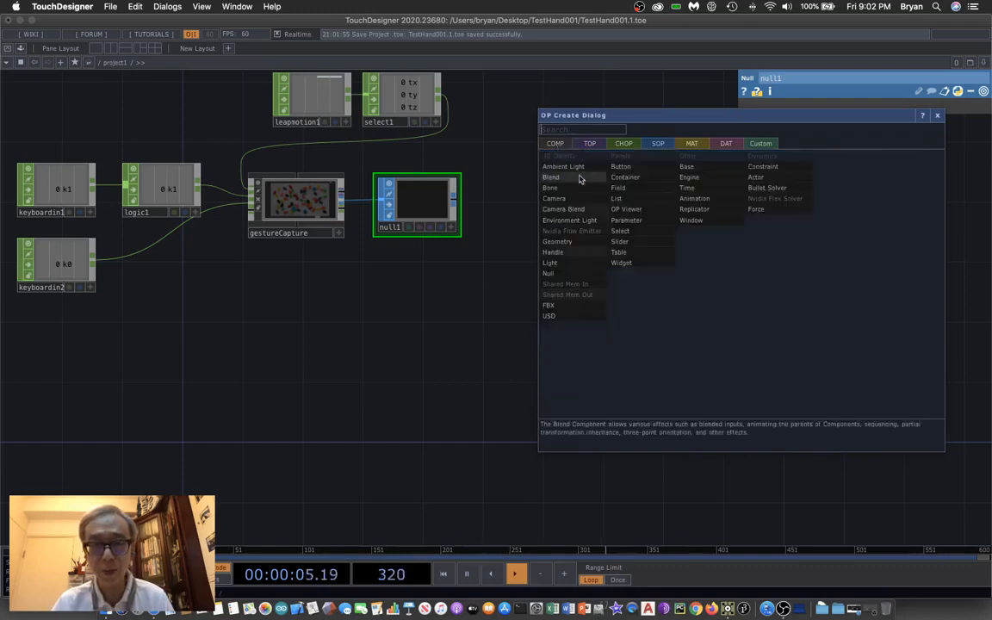
click(575, 244)
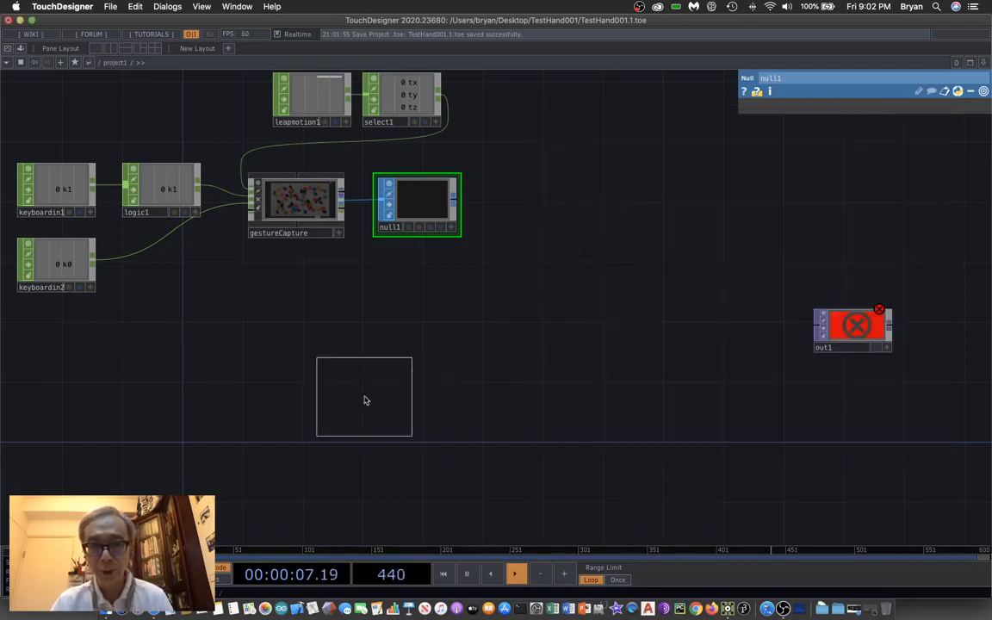
click(292, 355)
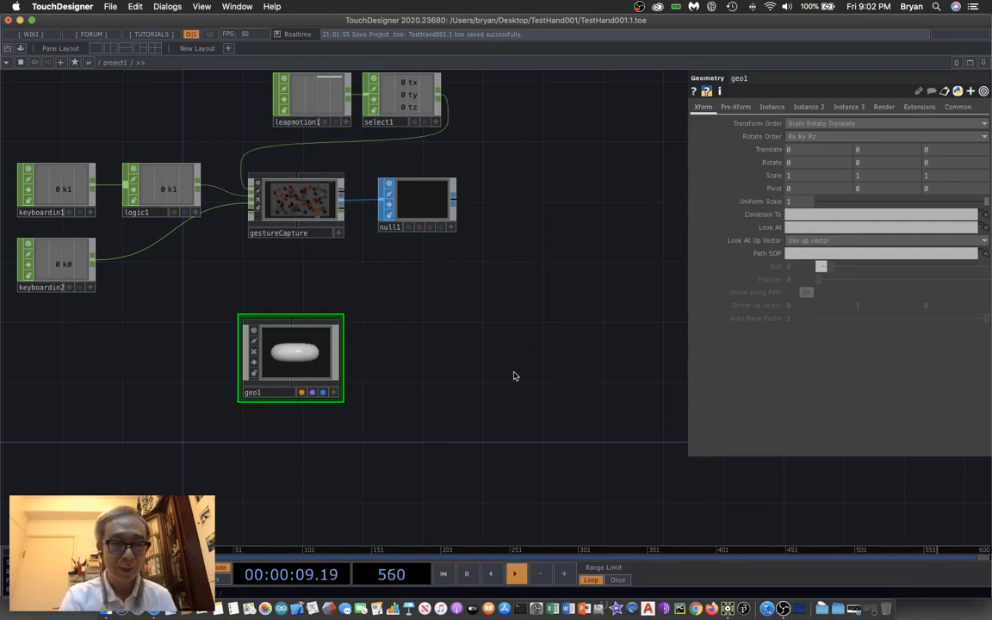
Step: Add a Light COMP to the right of geo1 and a Camera COMP to the right of the light, in one row
key(Tab)
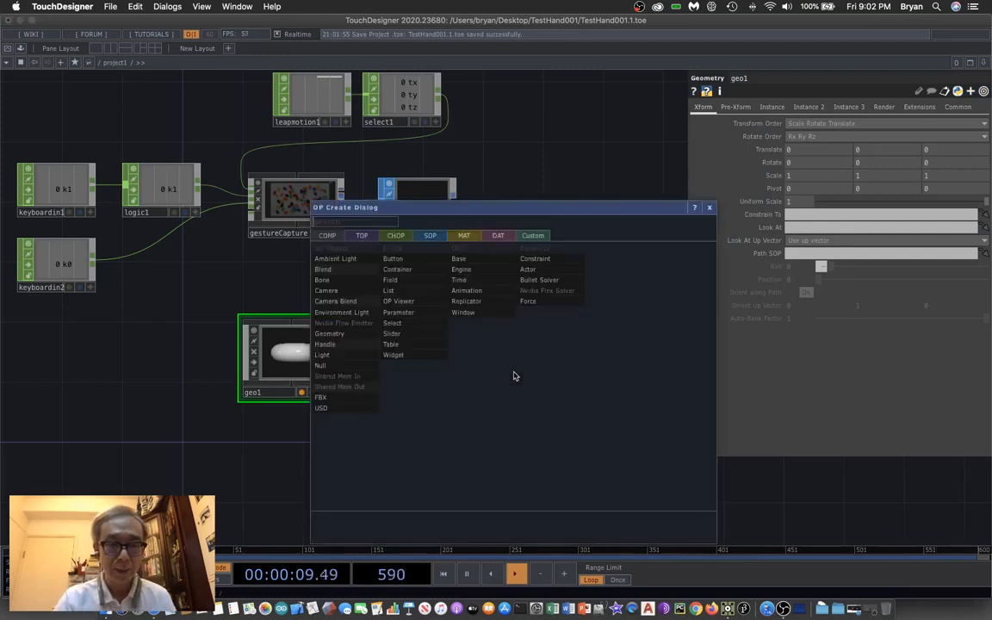
click(357, 359)
click(427, 363)
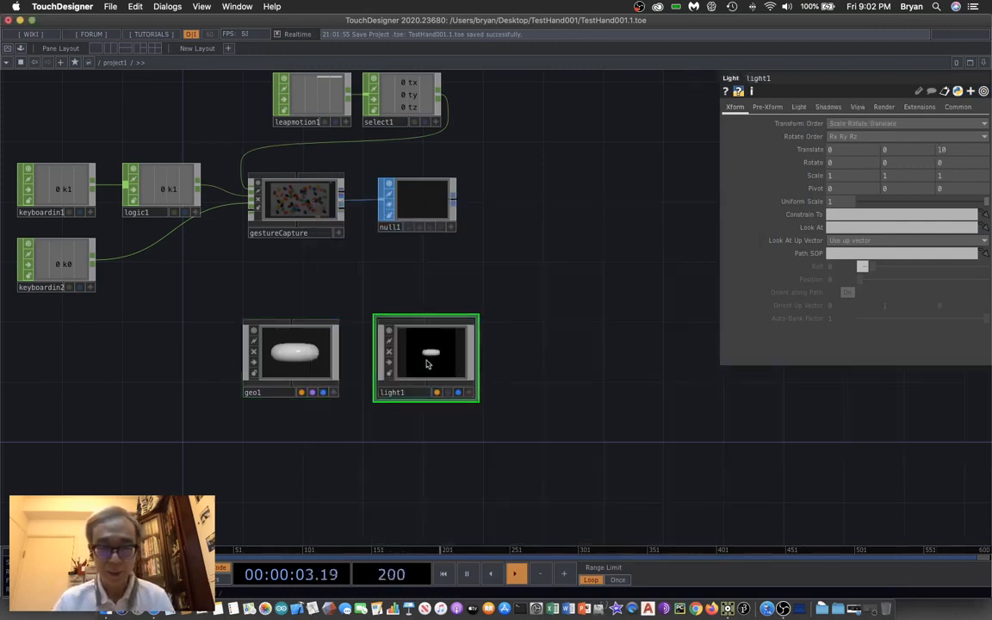
key(Tab)
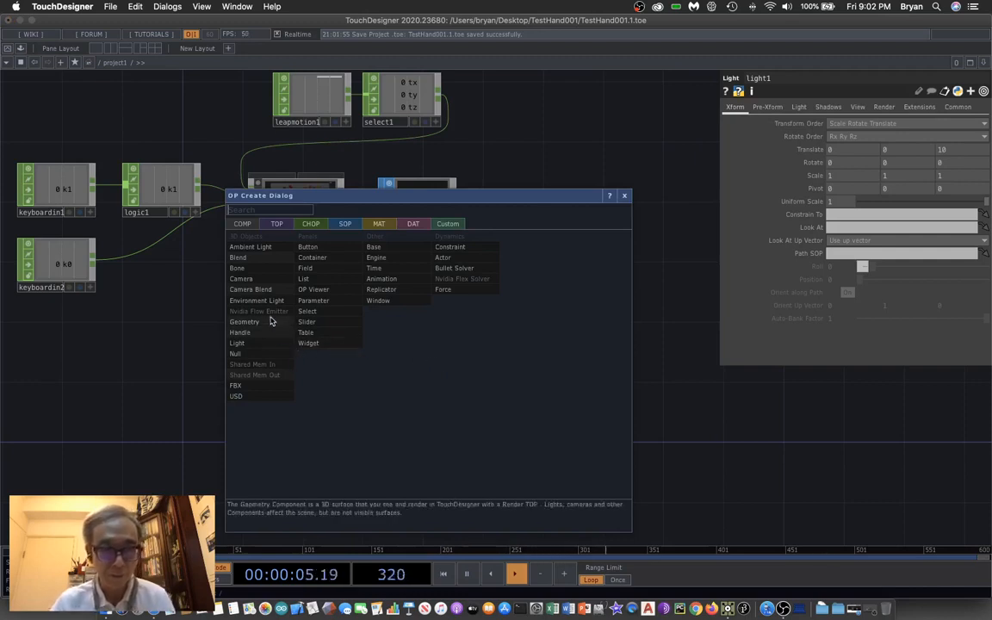
click(259, 280)
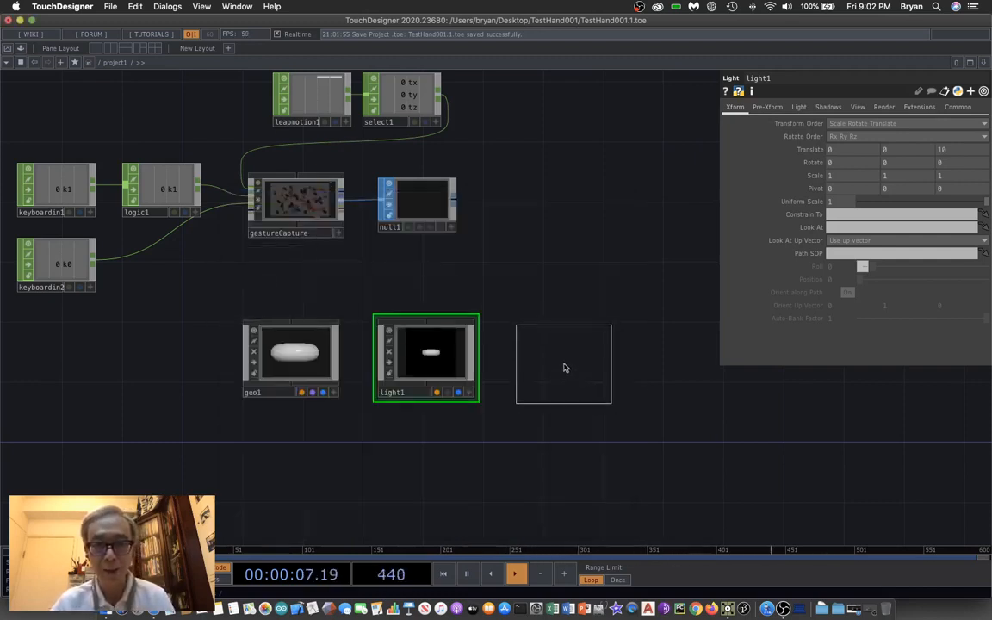
click(566, 368)
Step: Add a Render TOP below light1 and connect its output to the input of out1
scroll(662, 398, down, 5)
scroll(631, 332, right, 8)
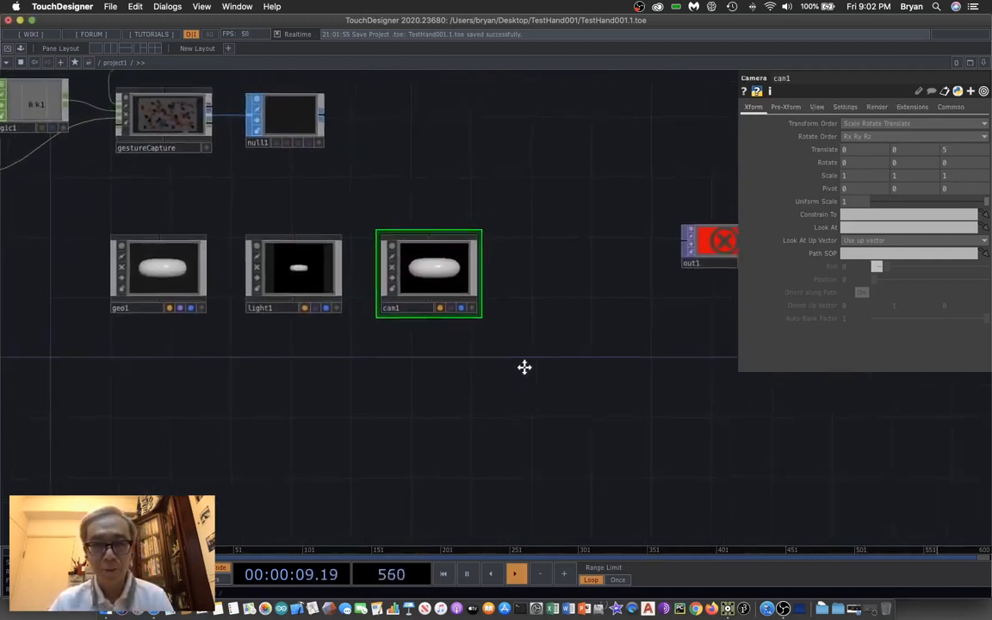
key(Tab)
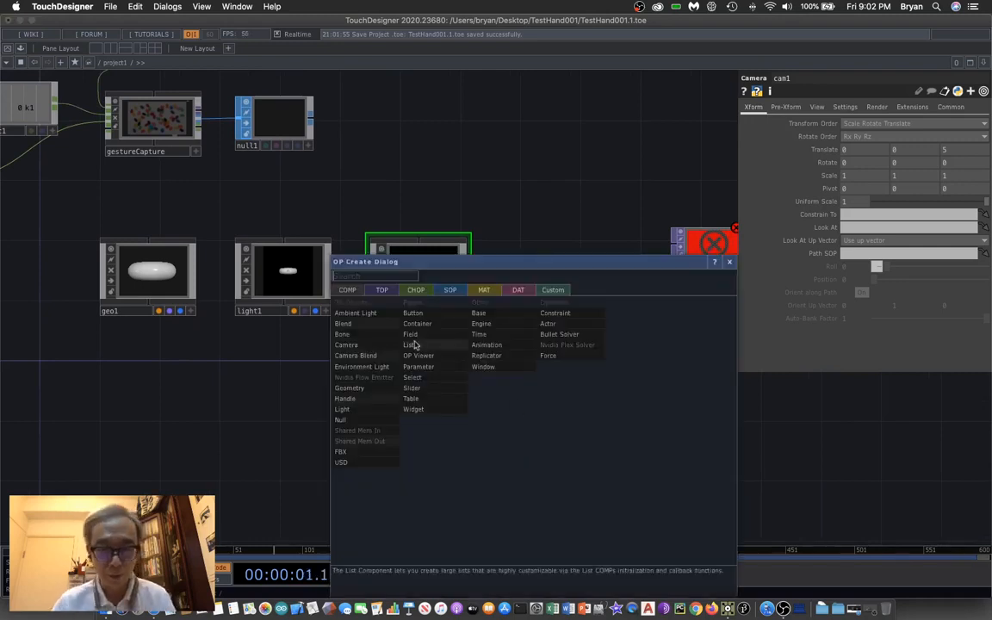
click(383, 290)
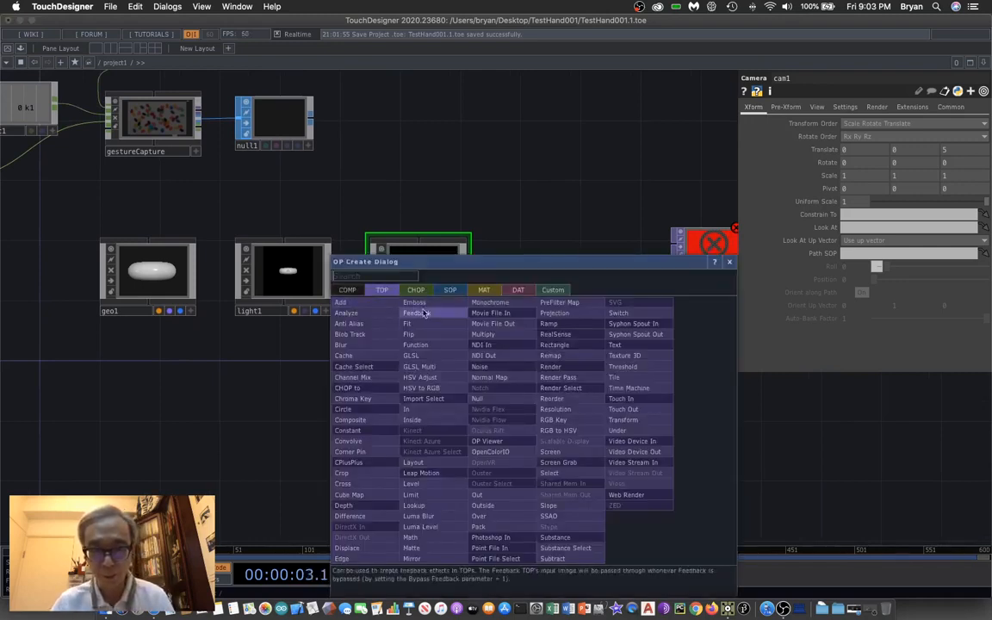
click(551, 366)
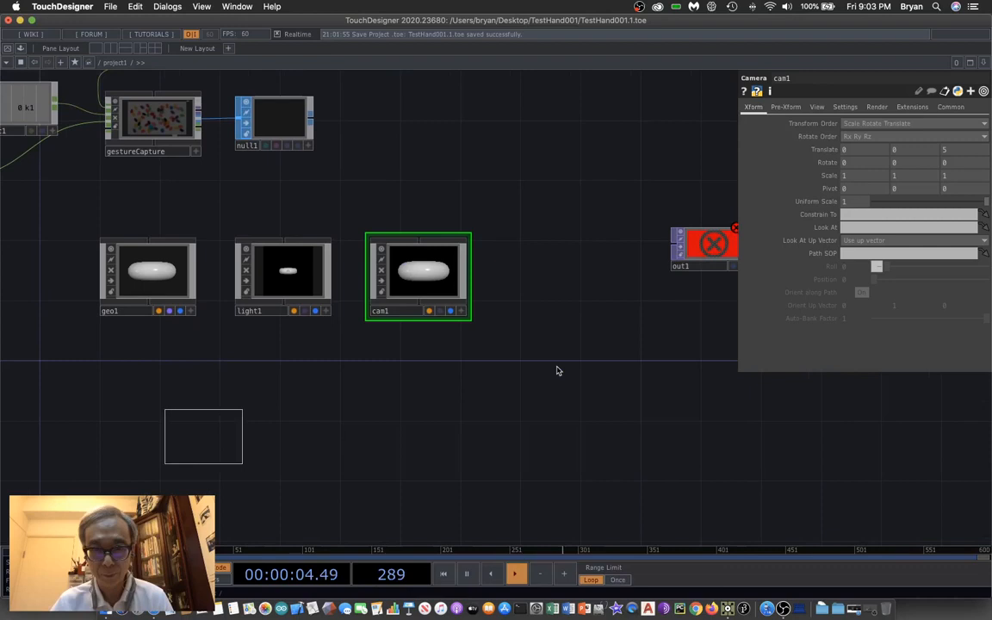
click(284, 401)
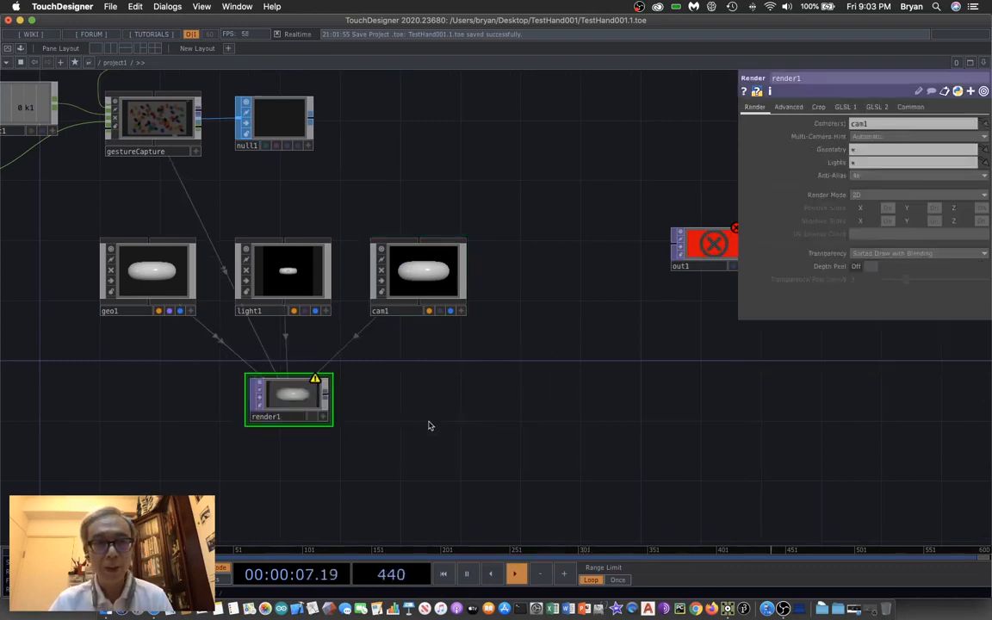
drag(329, 400, 675, 242)
Step: Set render1's Geometry parameter to geo1 so that only this component is rendered
drag(635, 446, 618, 416)
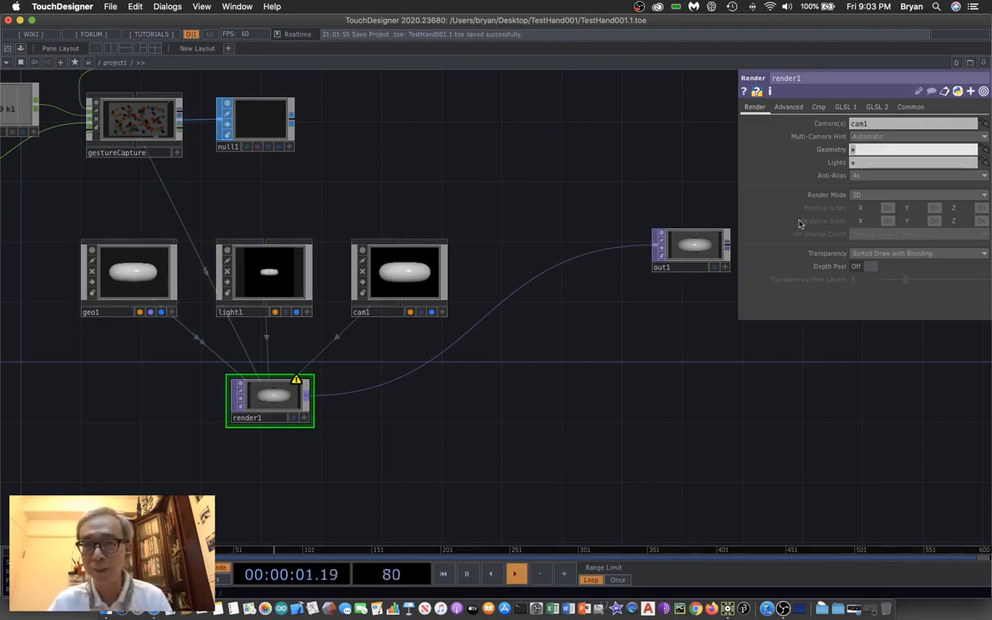
text(geo1)
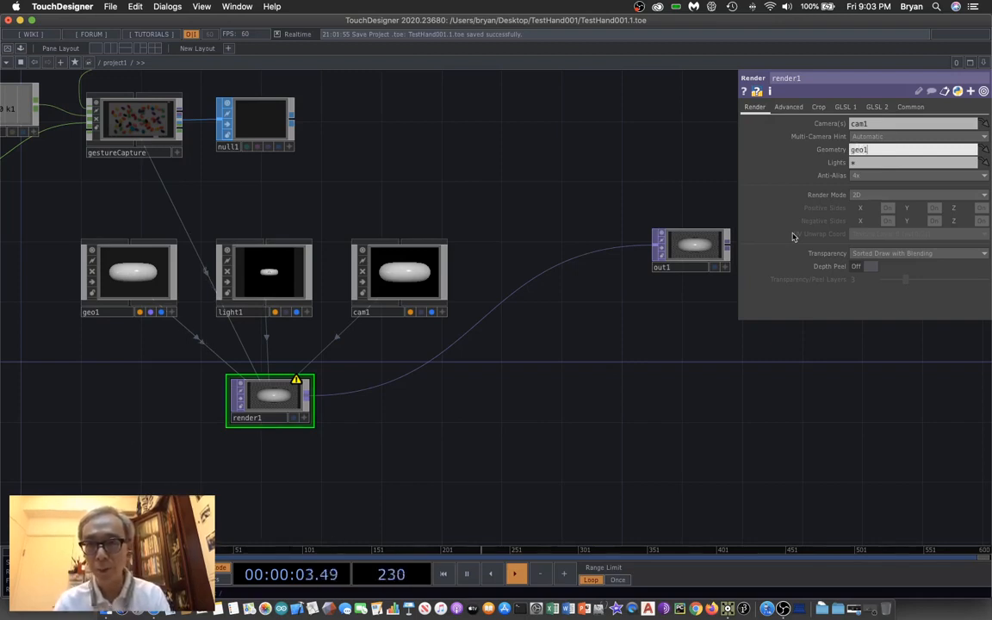
key(Return)
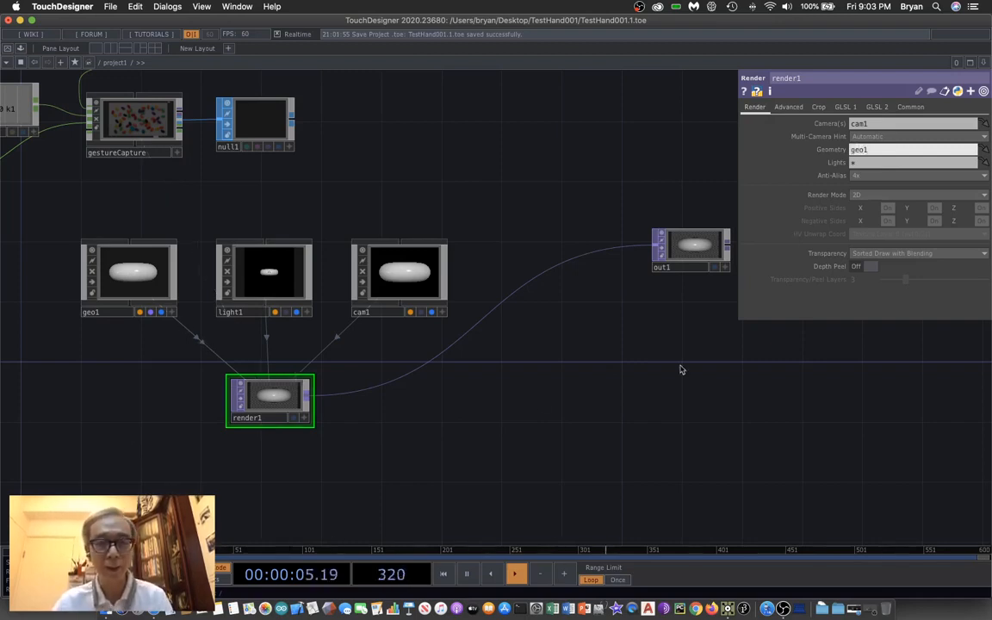
drag(90, 404, 323, 414)
key(p)
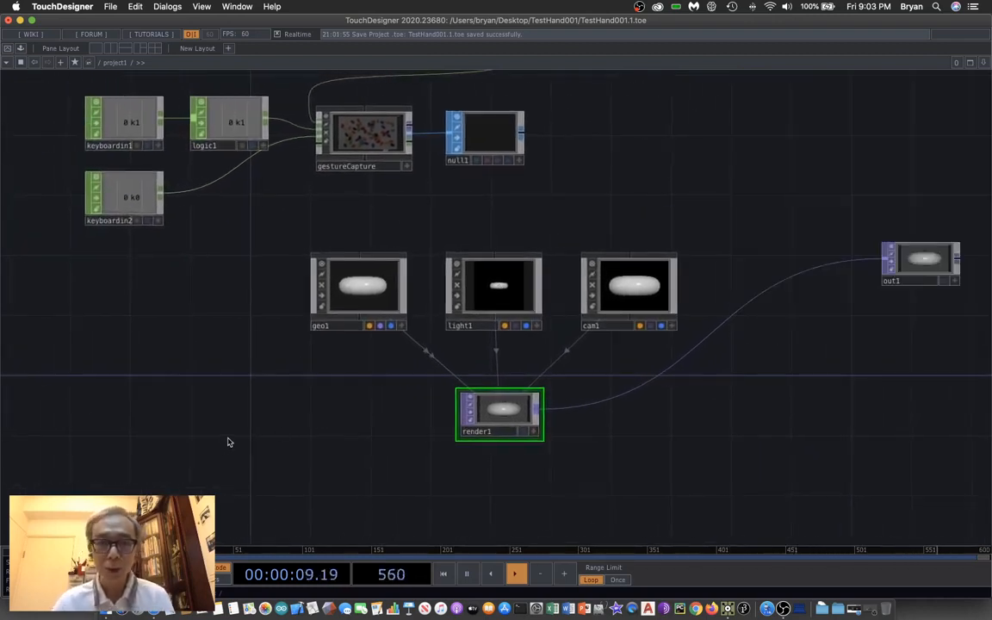
Step: Open the network inside geo1 and delete its default torus1 operator
drag(228, 442, 361, 443)
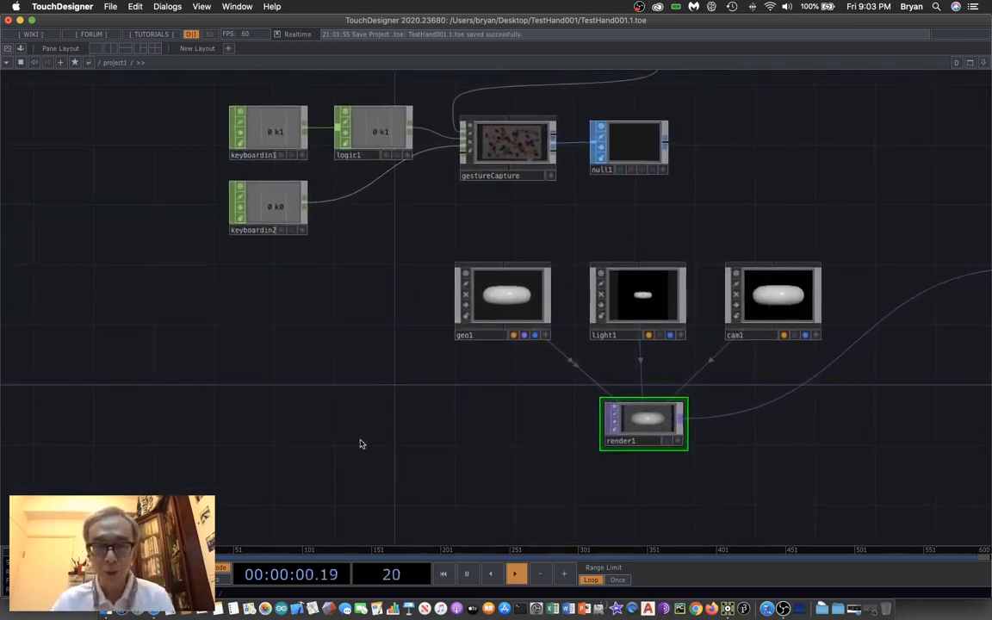
double_click(510, 293)
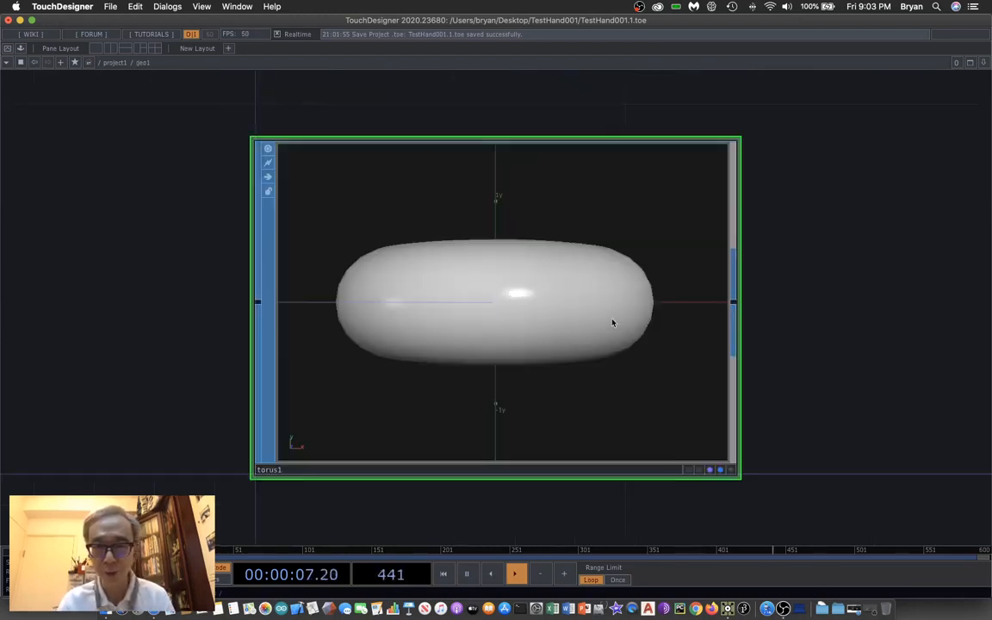
key(Delete)
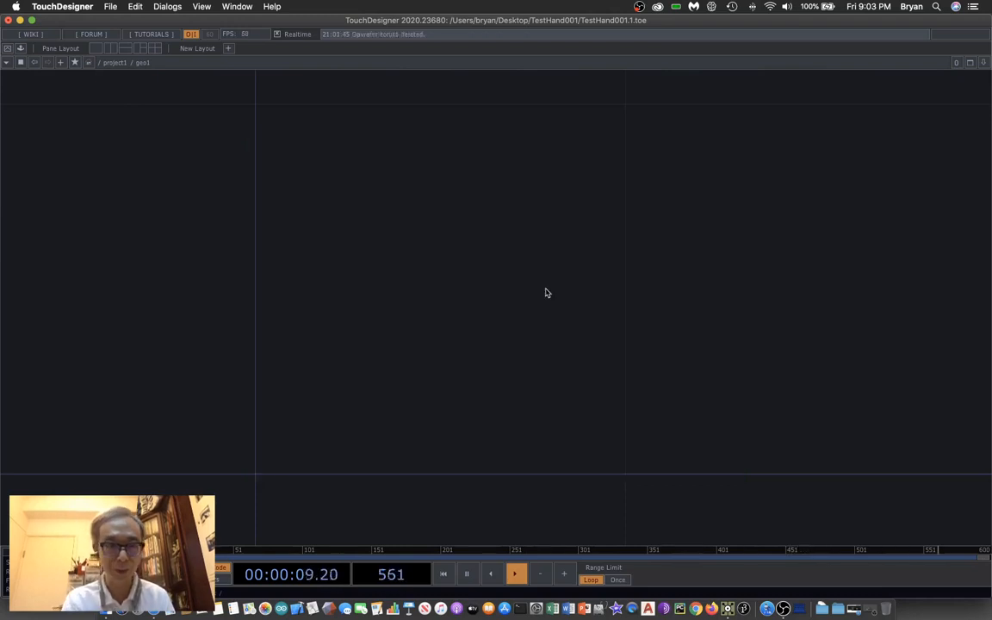
Step: Add an In SOP inside geo1 with its render and display flags on, and return to the project1 network
key(Tab)
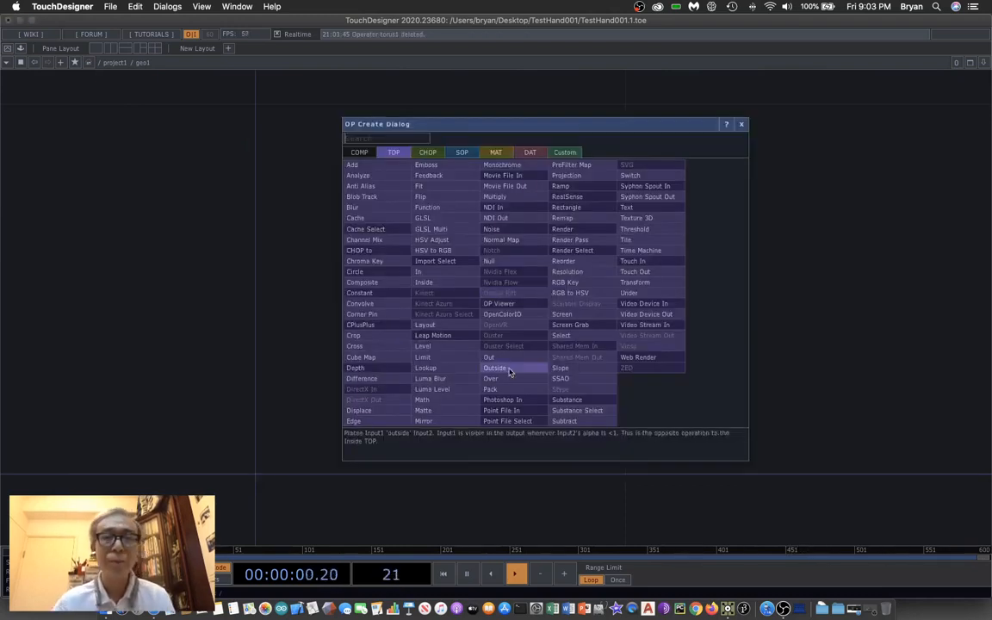
click(461, 152)
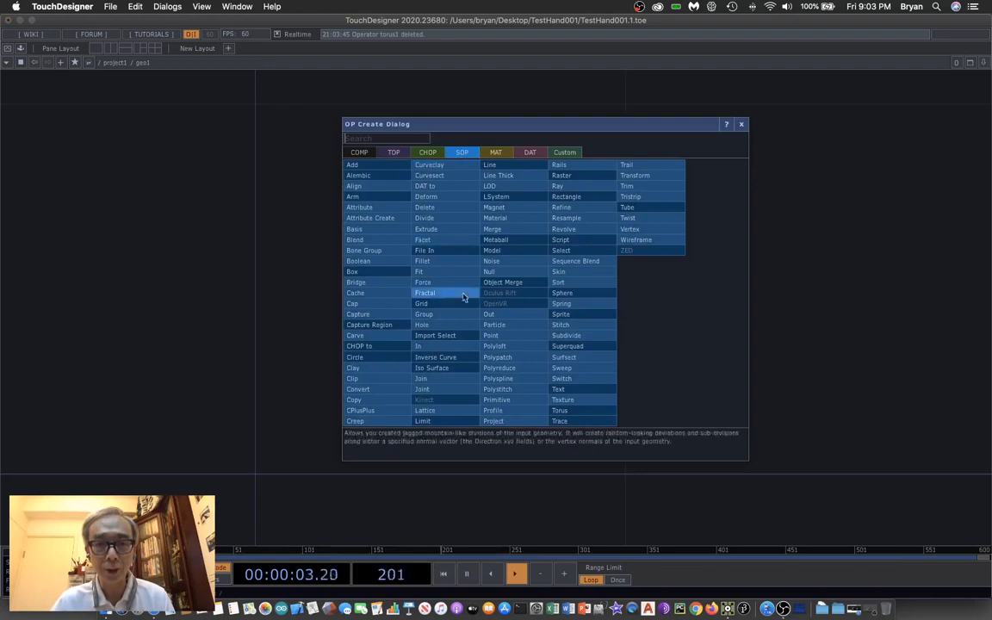
click(448, 355)
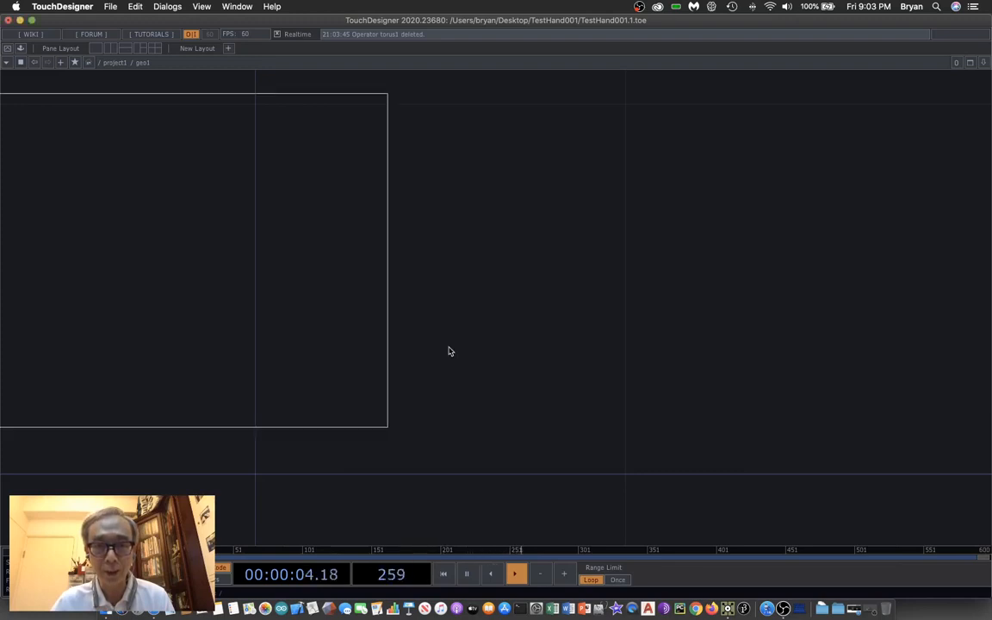
click(494, 310)
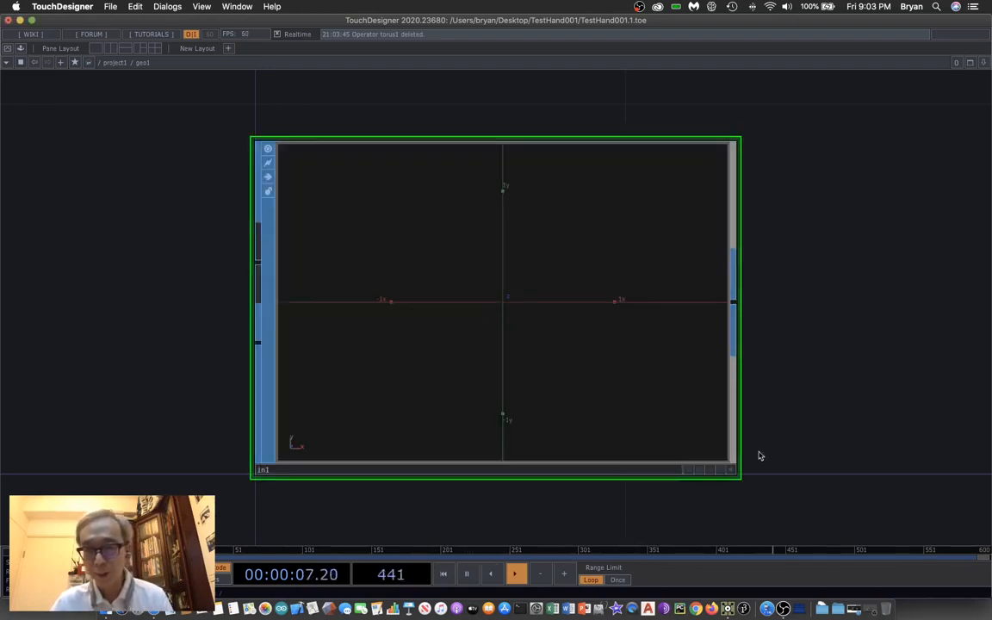
click(709, 469)
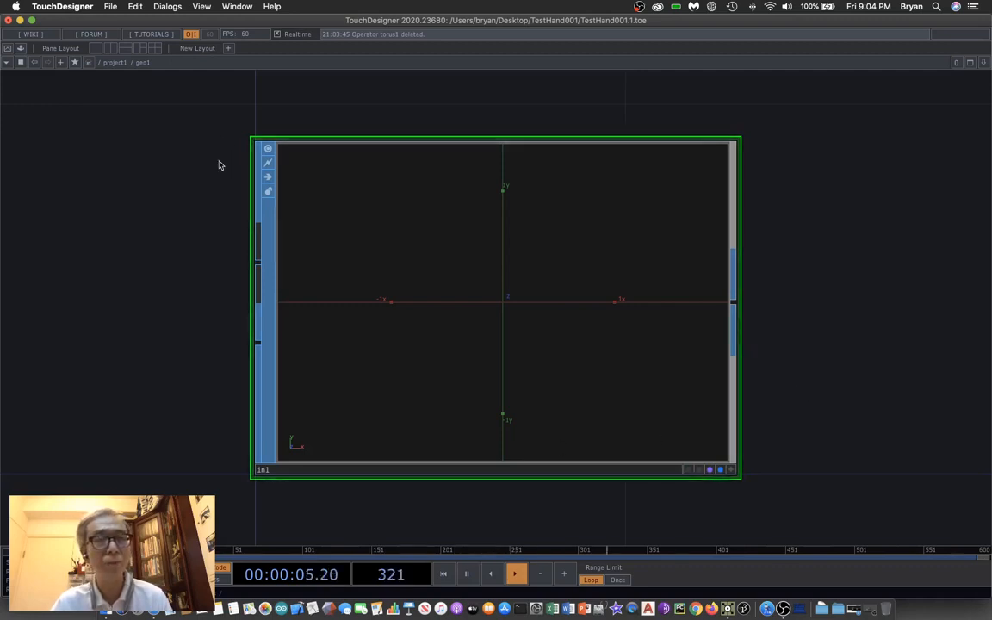
click(103, 62)
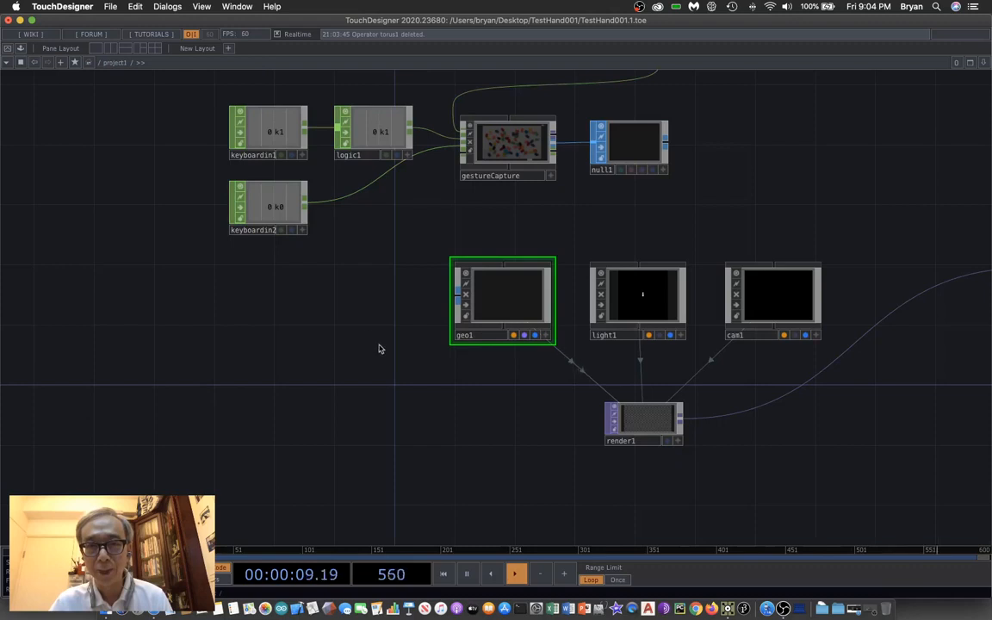
Step: Move geo1, light1, cam1 and render1 together to the right, and connect null1's output to geo1's input
drag(379, 349, 208, 348)
right_drag(225, 263, 694, 483)
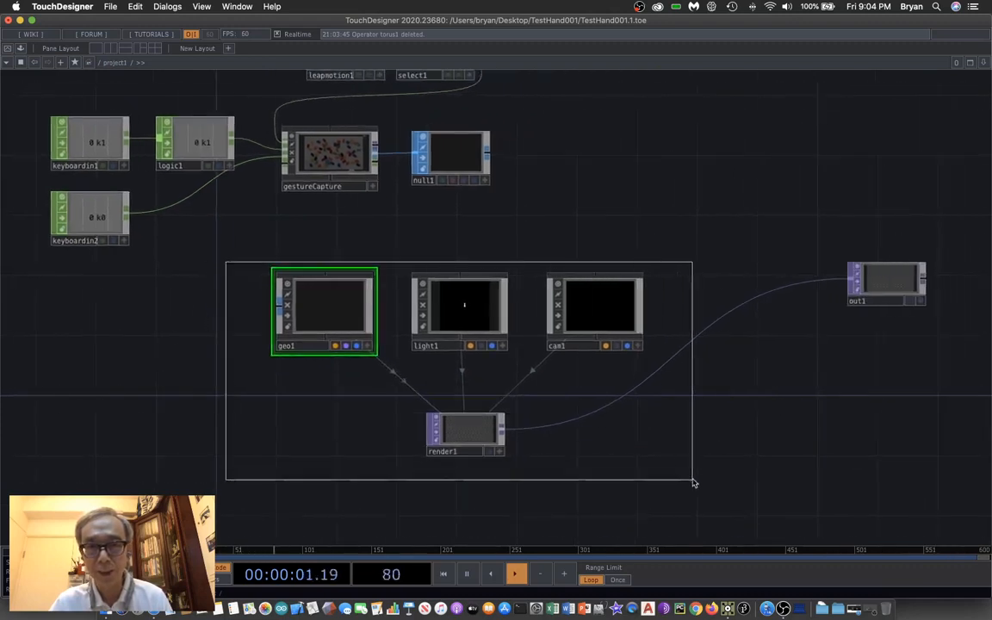
drag(303, 314, 439, 329)
click(476, 235)
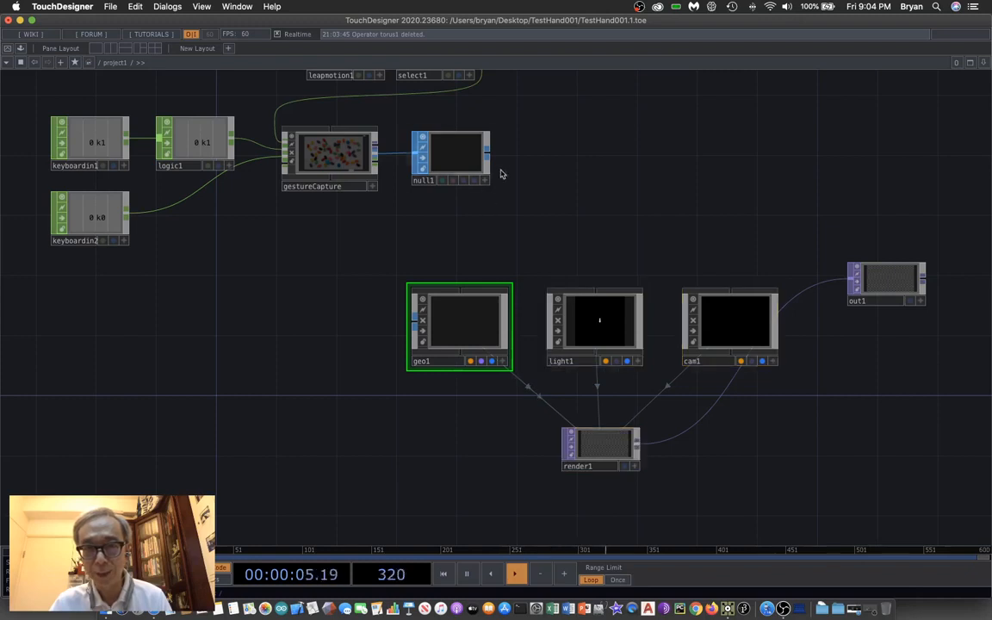
click(487, 156)
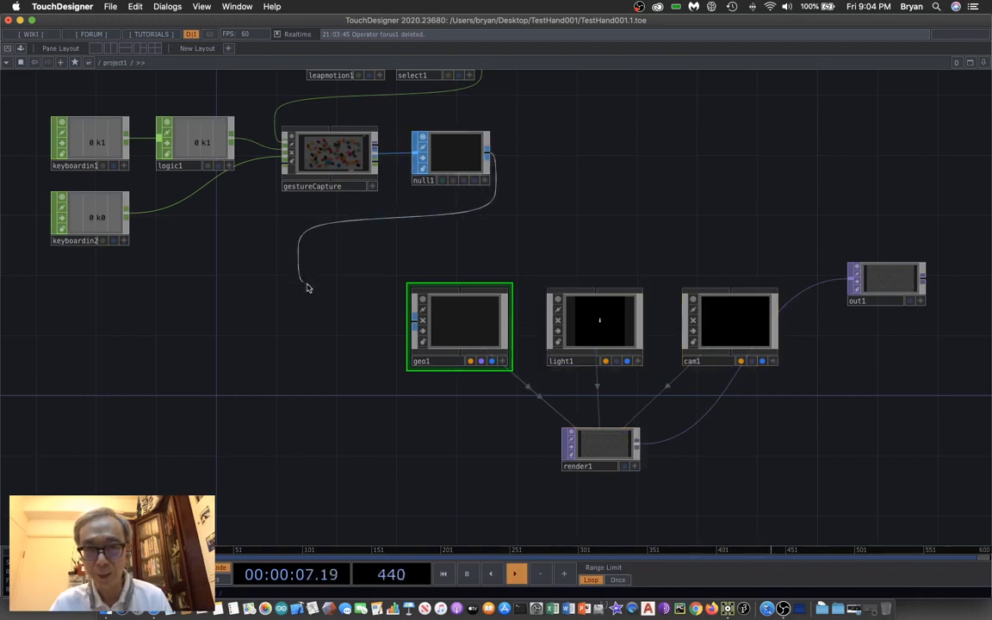
click(414, 319)
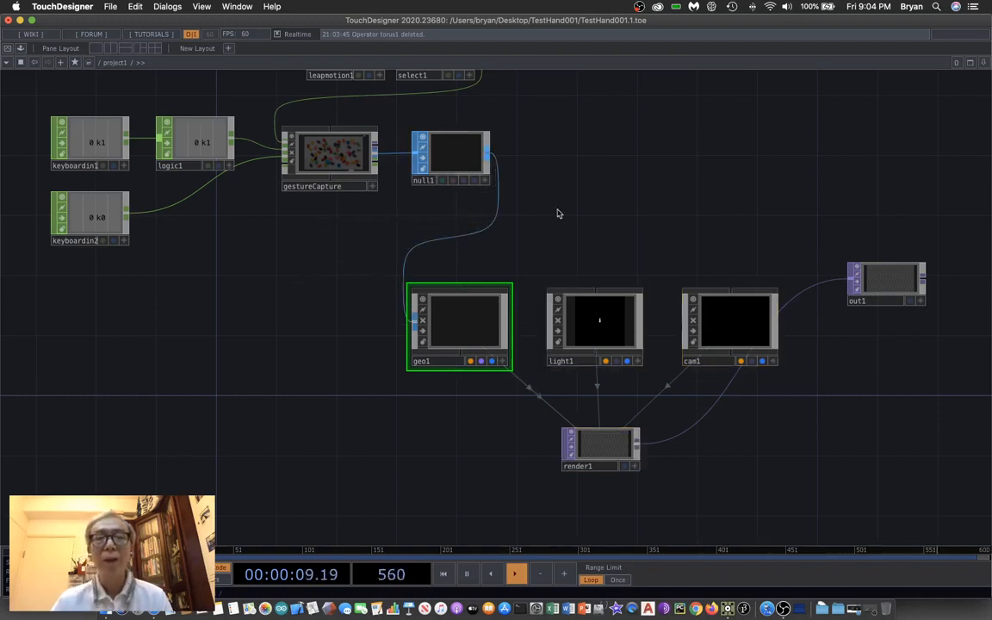
Step: Insert an Extrude SOP into the connection between null1 and geo1, placing it to the right of null1
drag(558, 214, 522, 246)
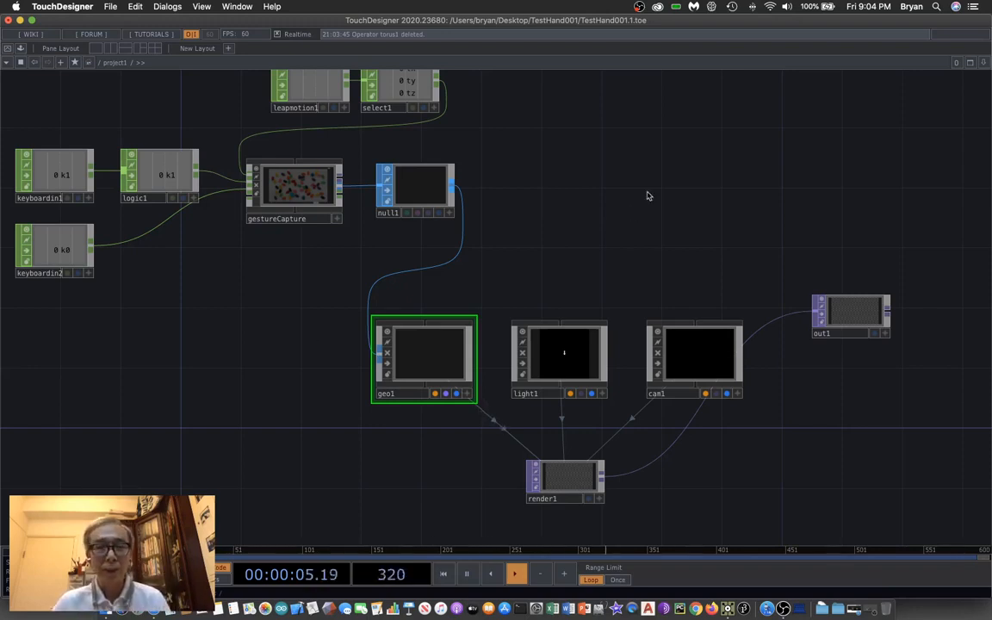
drag(647, 194, 565, 221)
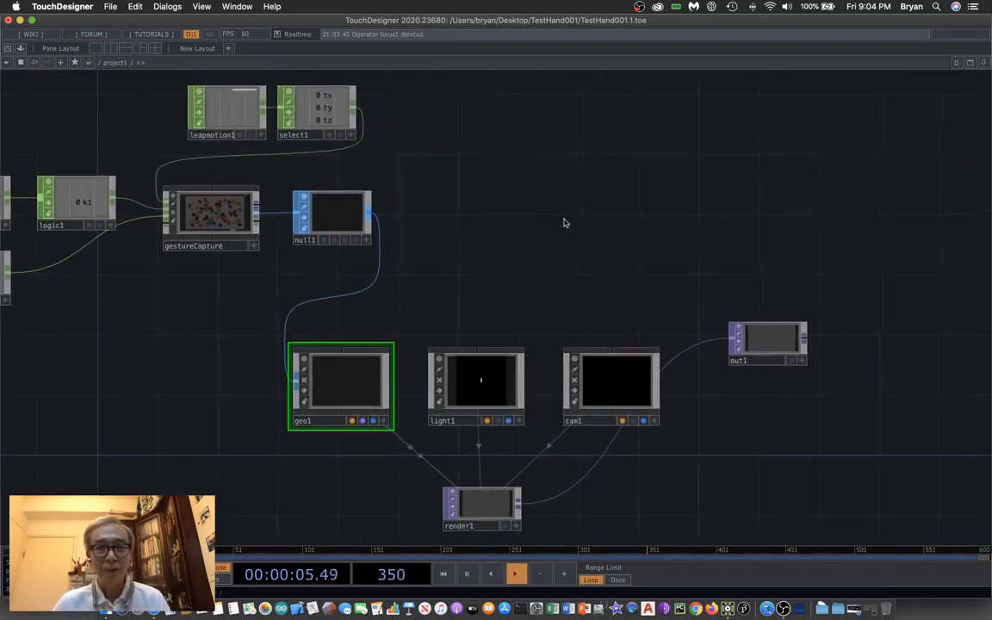
right_click(369, 291)
click(392, 286)
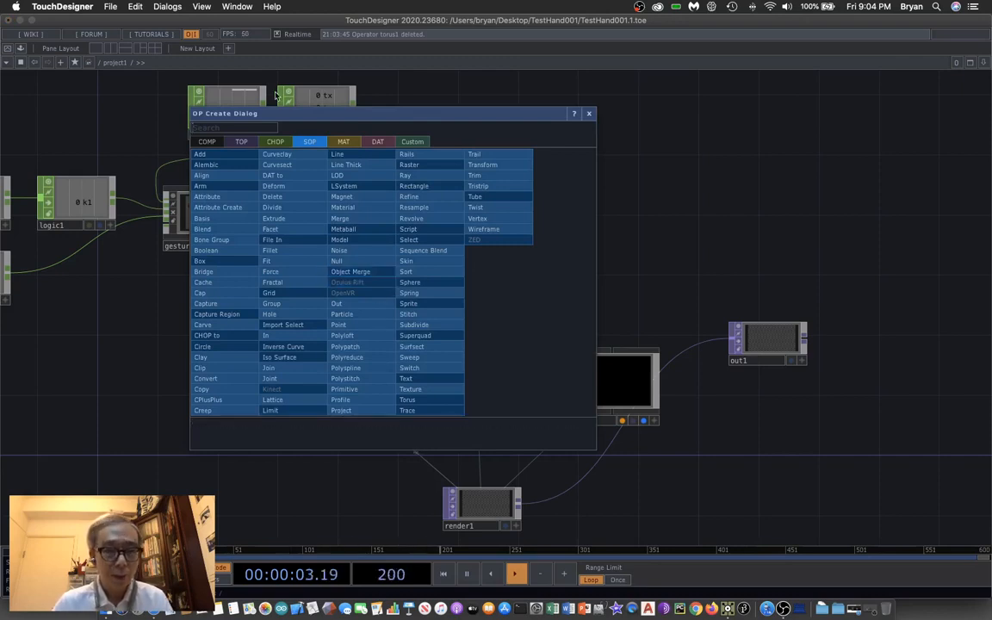
click(262, 196)
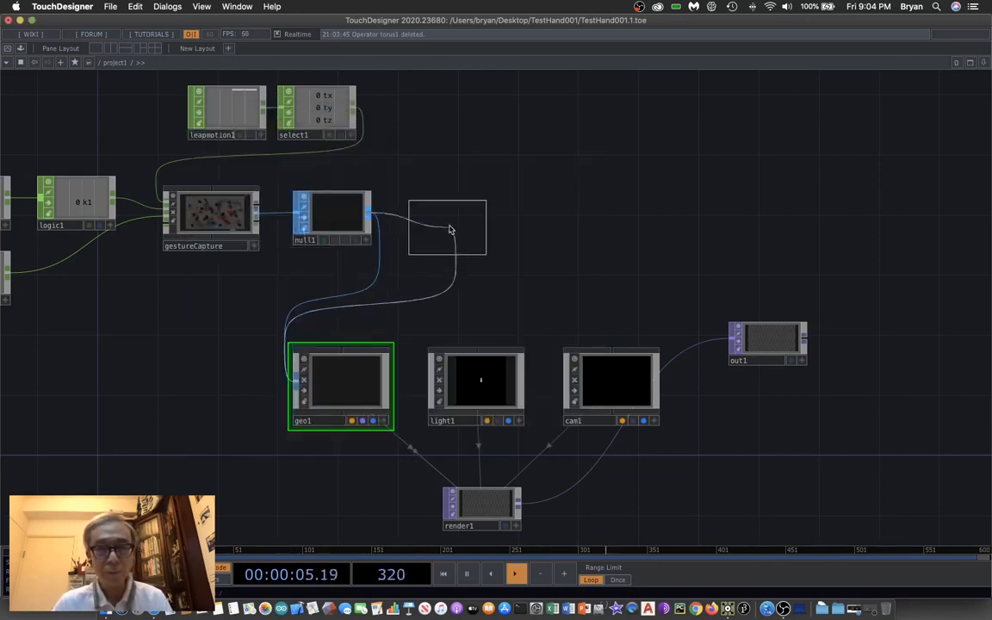
click(479, 222)
Step: Set the Depth Scale of extrude1 to 0.01
drag(672, 245, 628, 261)
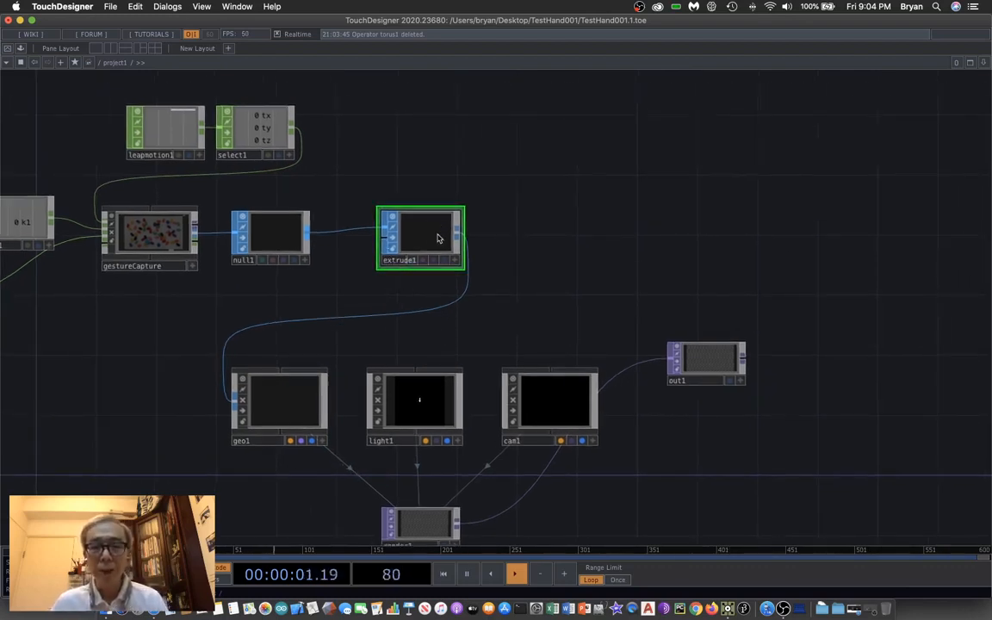
key(p)
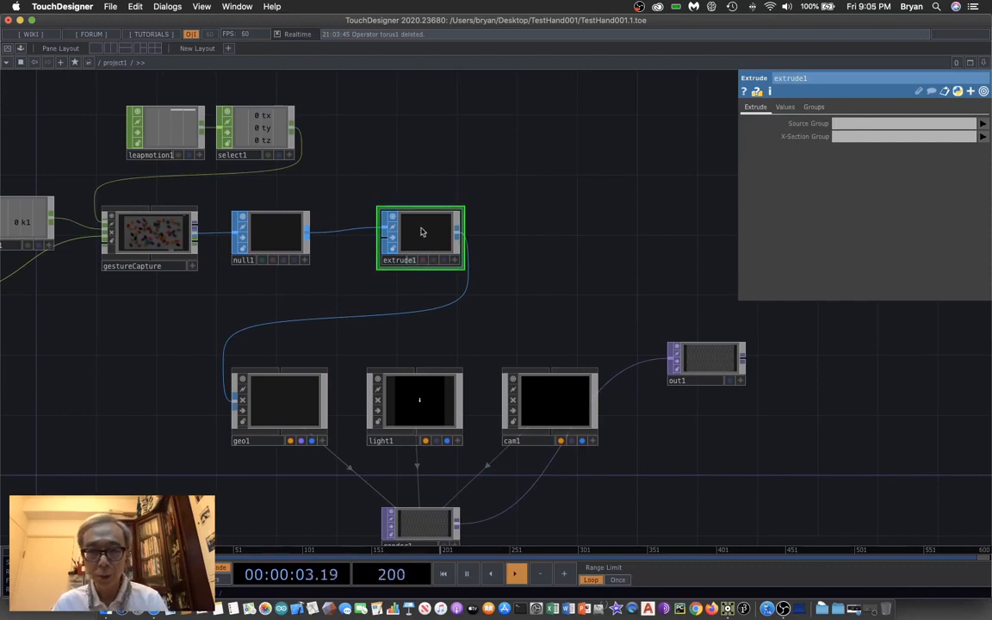
click(784, 107)
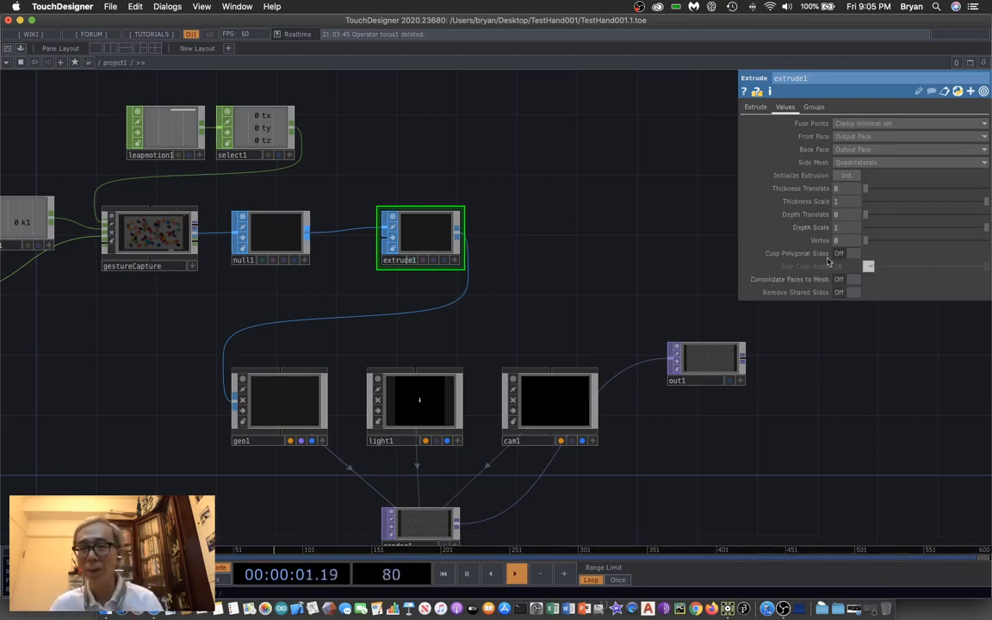
click(840, 232)
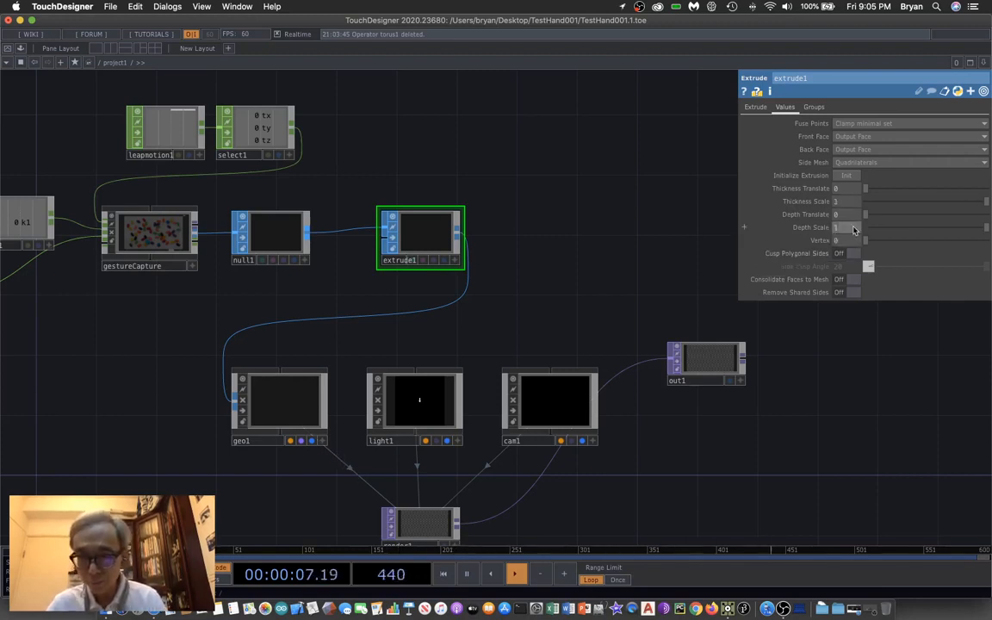
key(BackSpace)
text(0.)
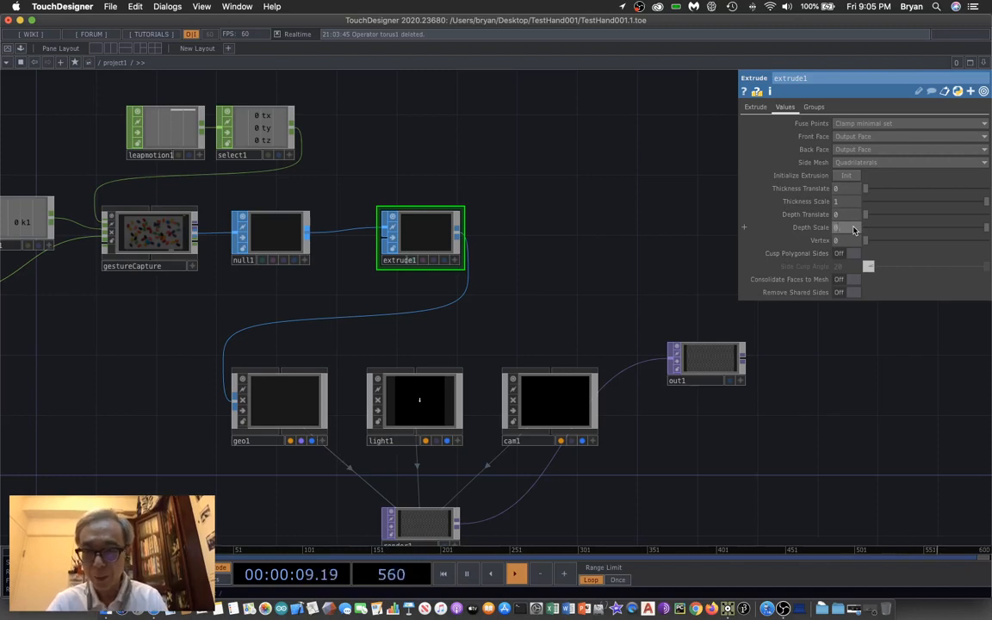
text(01)
key(Return)
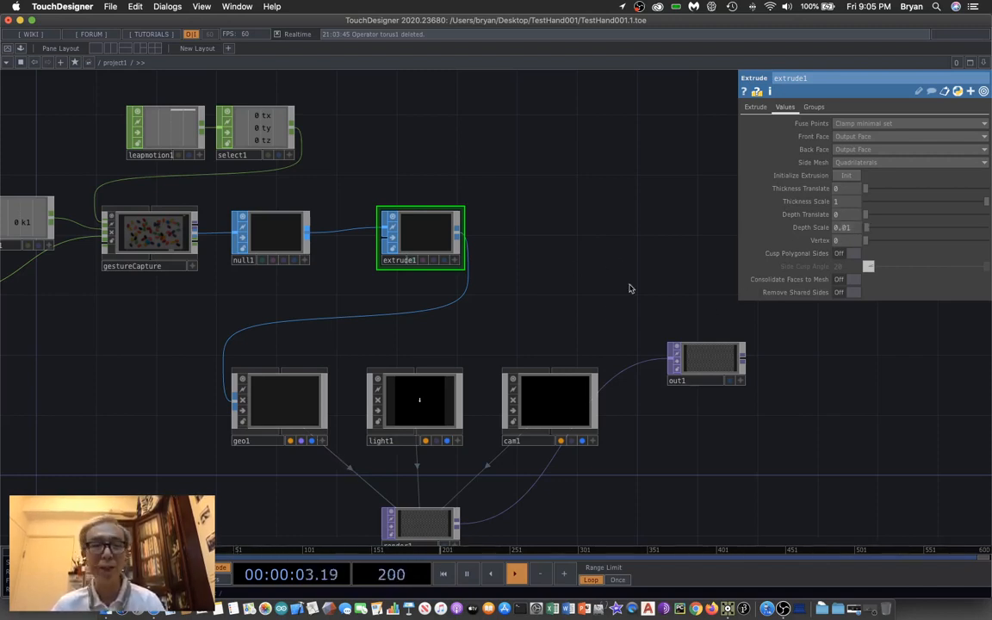
Step: Save the TestHand001 project
drag(109, 448, 250, 447)
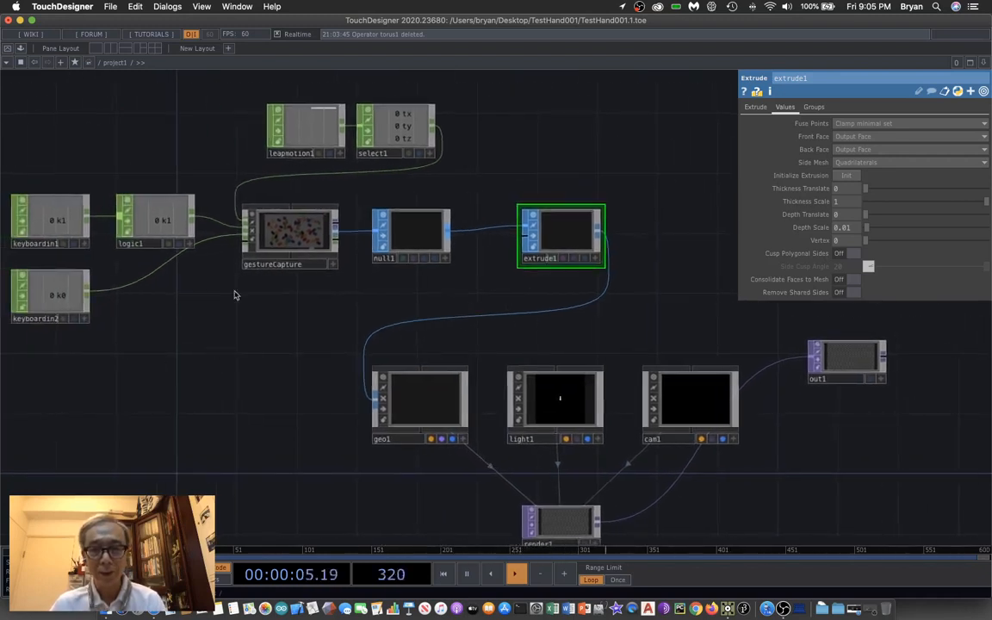
click(112, 6)
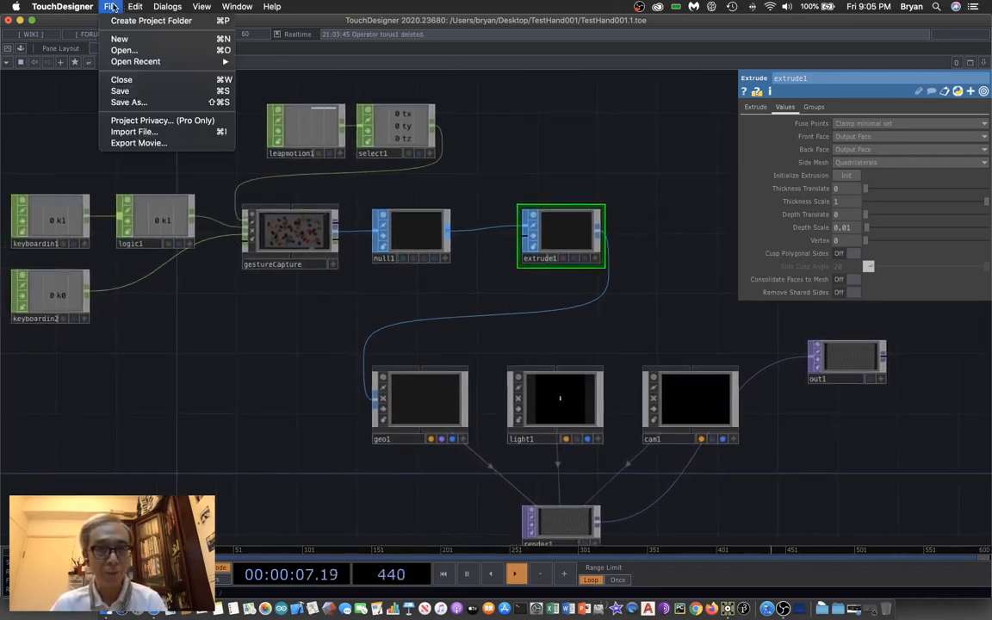
click(120, 91)
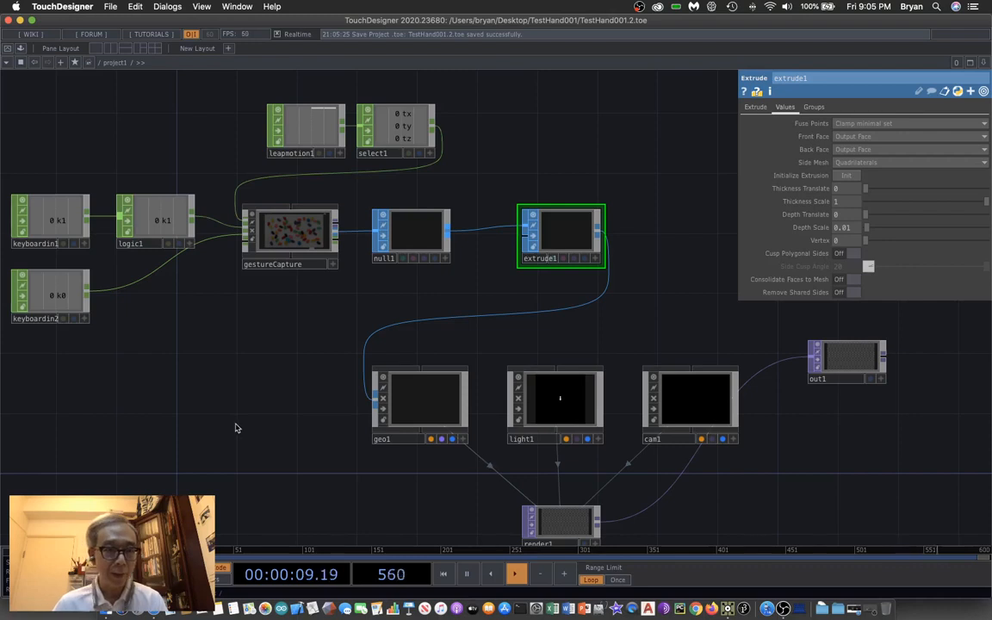
Step: Start and stop a test capture of a hand gesture with the keyboard control 1
key(1)
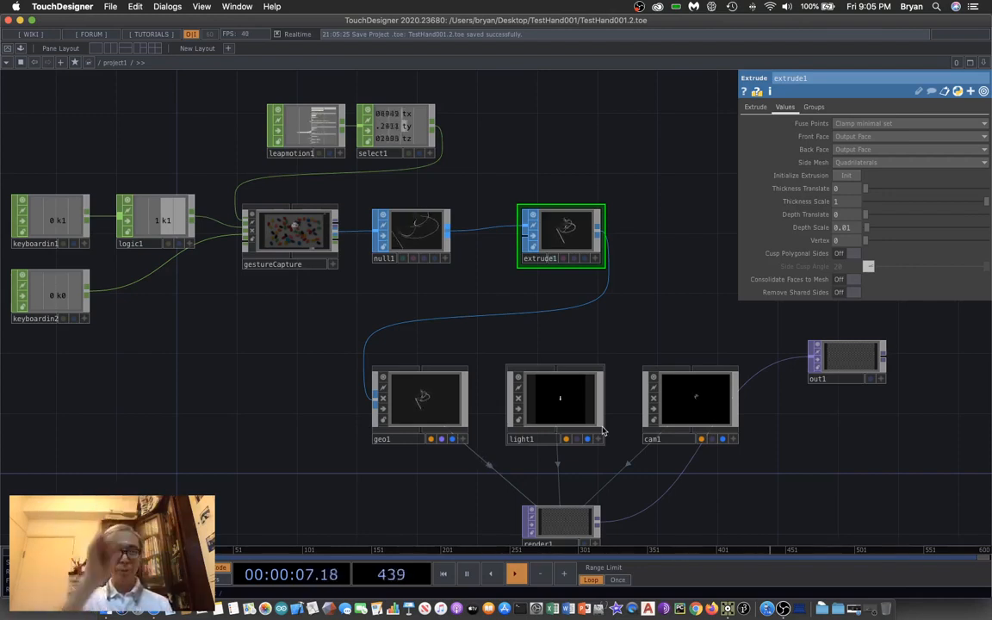
key(1)
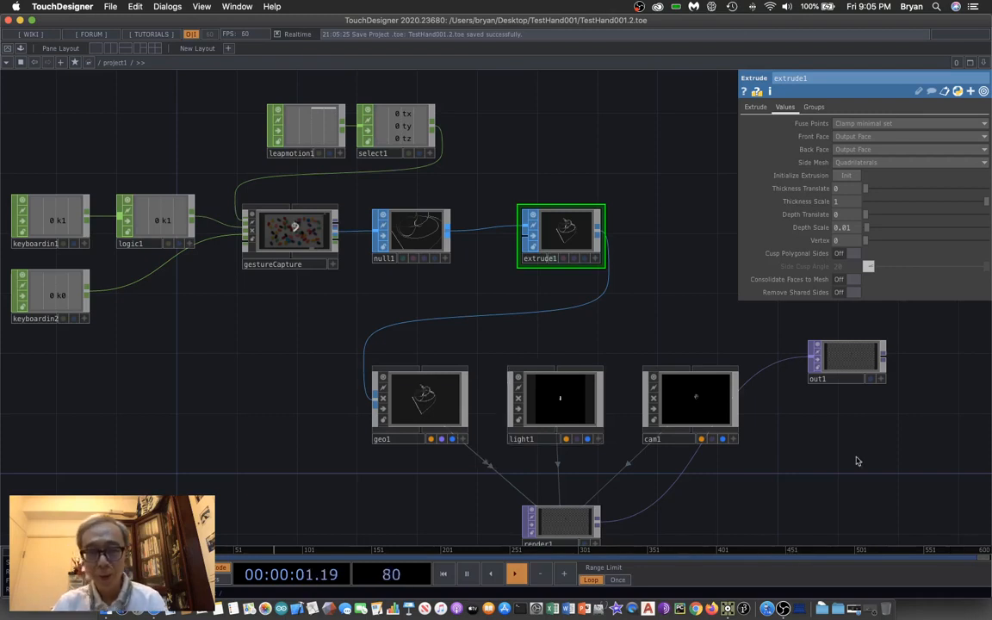
Step: View extrude1 in its own enlarged viewer window and orbit around the extruded gesture
drag(711, 338, 589, 365)
right_click(442, 256)
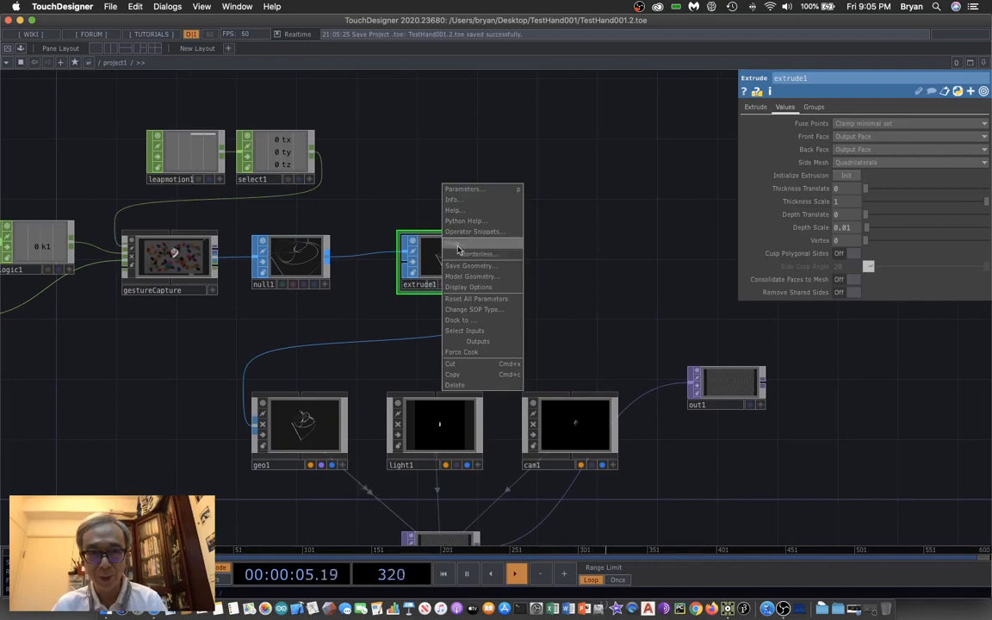
click(469, 234)
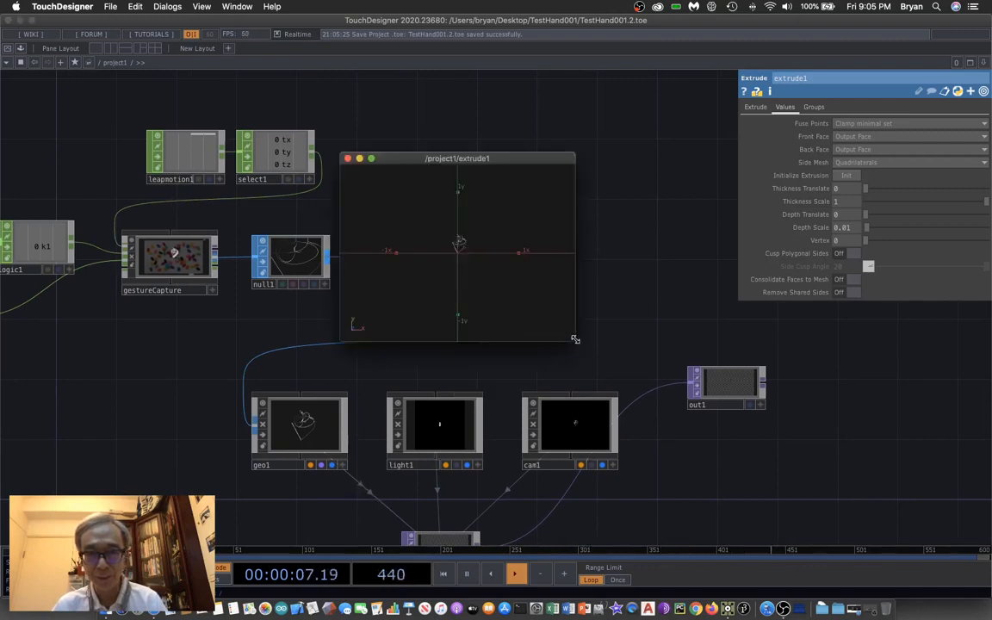
drag(575, 339, 736, 425)
mouse_move(468, 288)
mouse_down()
mouse_move(522, 316)
mouse_move(585, 295)
mouse_move(507, 323)
mouse_move(504, 297)
mouse_move(588, 372)
mouse_move(635, 266)
mouse_move(615, 325)
mouse_move(532, 270)
mouse_move(454, 272)
mouse_move(481, 283)
mouse_move(514, 266)
mouse_move(490, 277)
mouse_move(410, 241)
mouse_move(398, 255)
mouse_move(475, 295)
mouse_move(507, 286)
mouse_move(472, 268)
mouse_up()
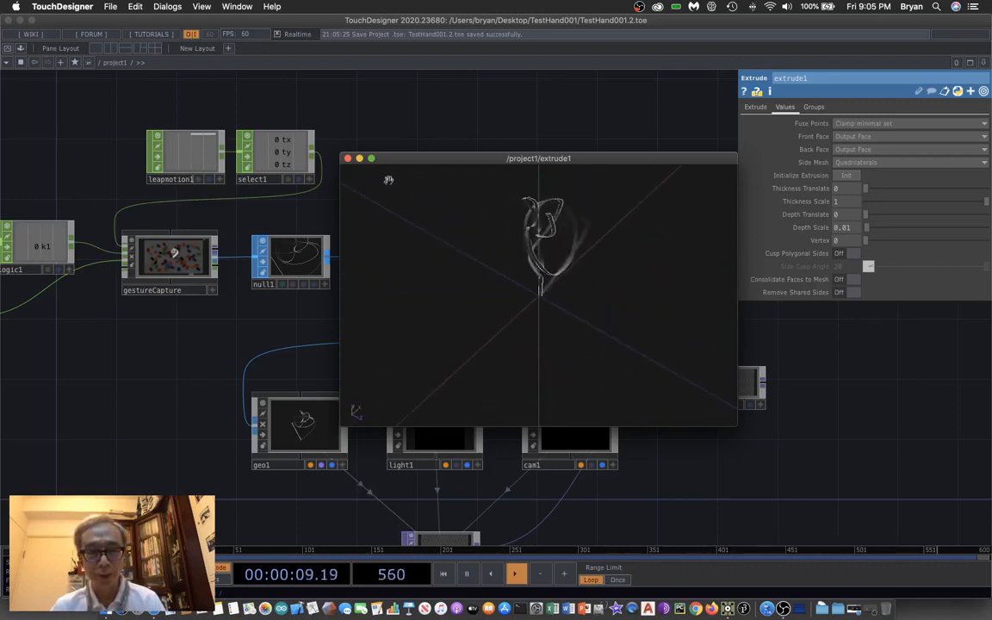
Step: Close the extrude1 viewer and add a Phong MAT to the project1 network, placed below and beside geo1
click(348, 158)
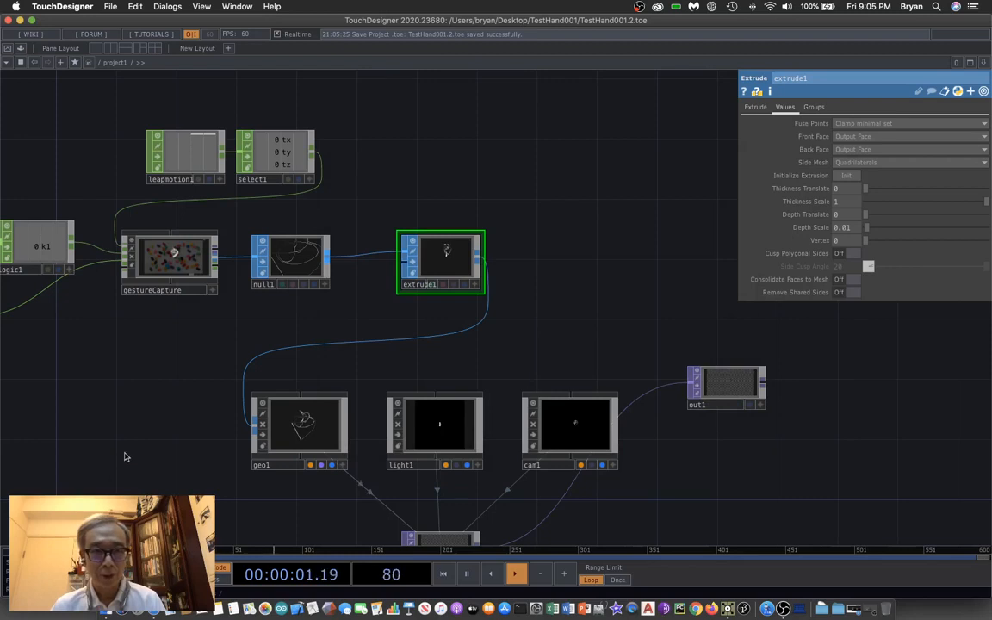
scroll(125, 456, down, 5)
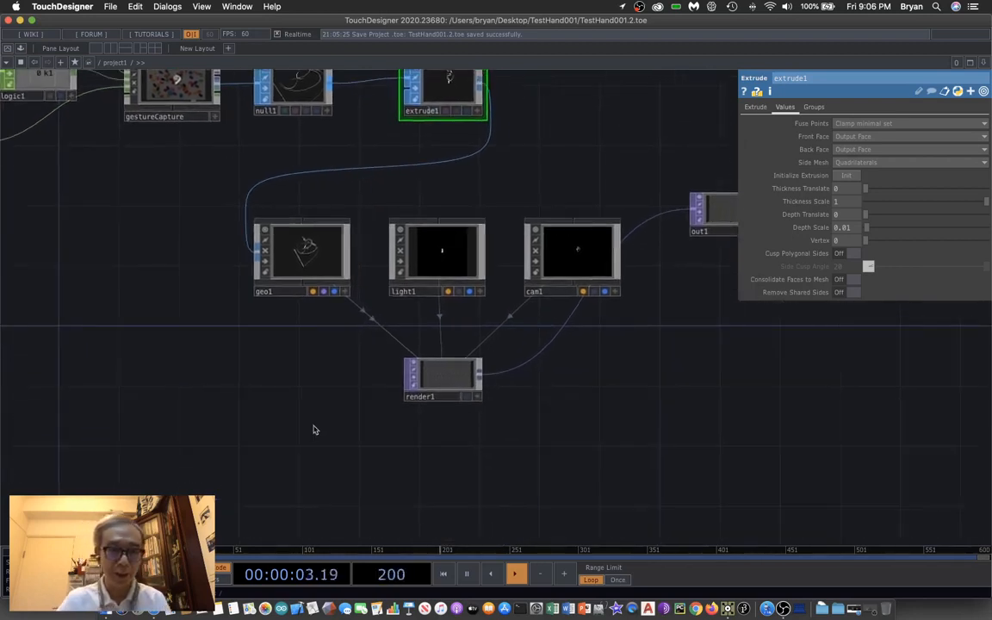
key(Tab)
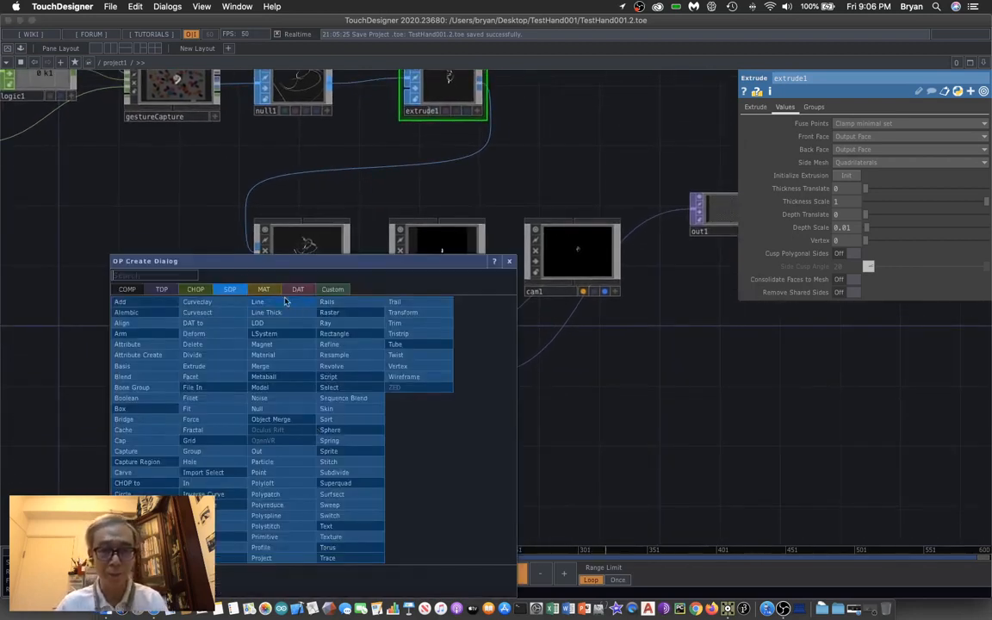
click(261, 289)
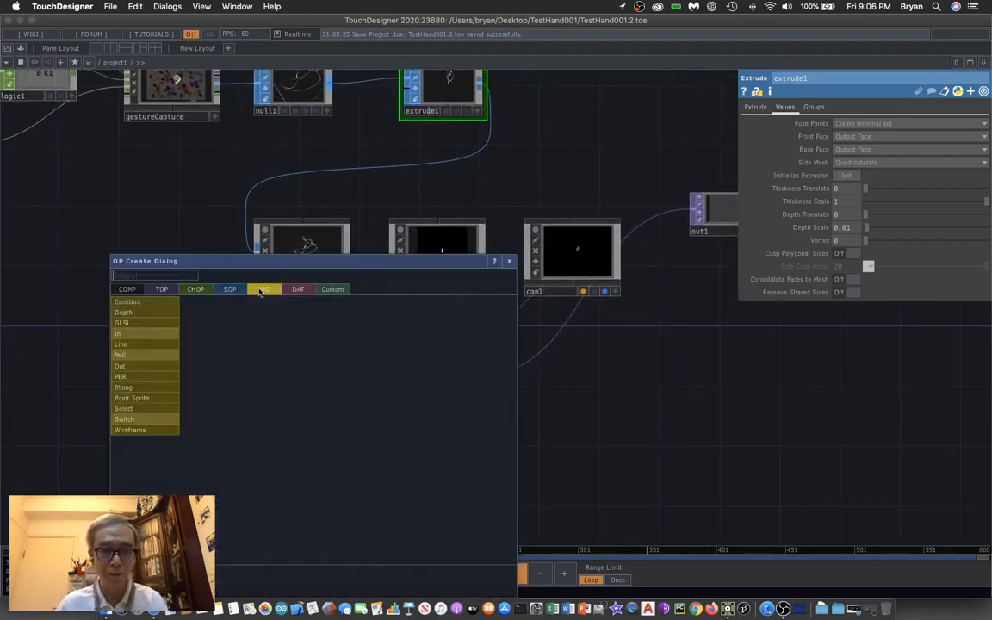
click(164, 390)
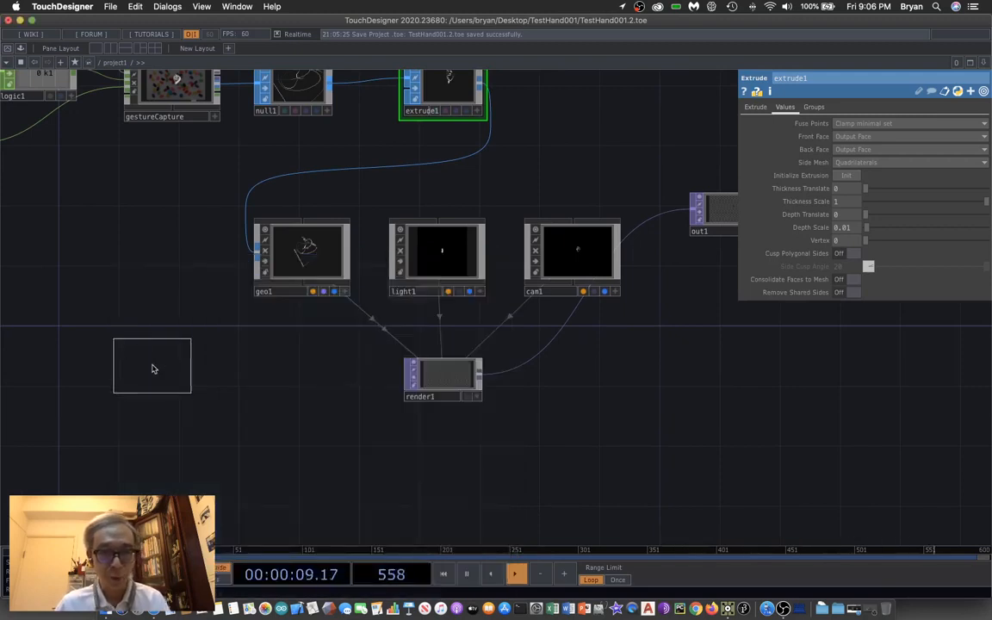
click(153, 367)
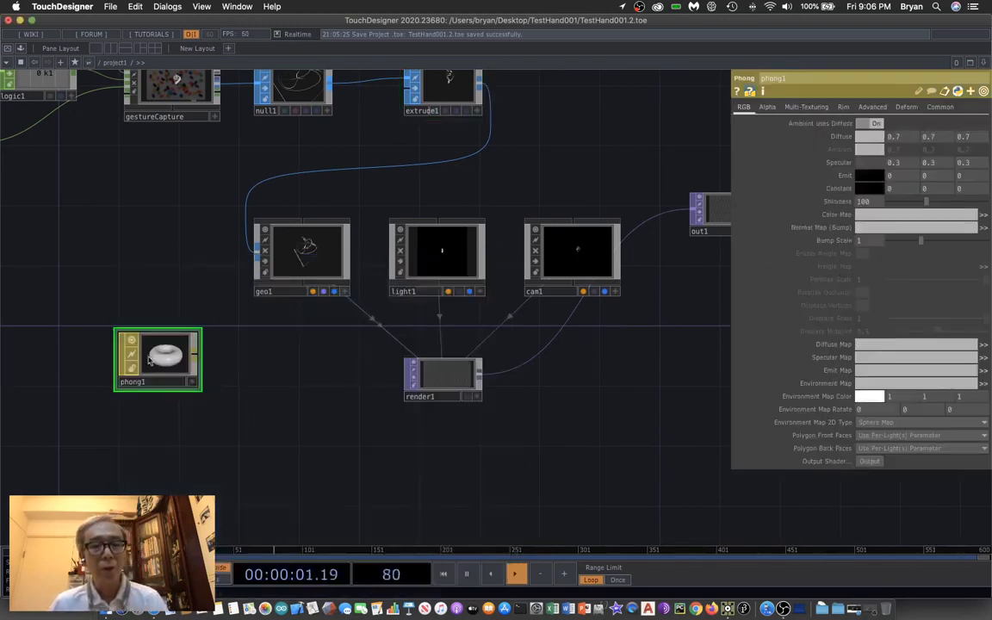
Step: Assign phong1 as the material of geo1 and set the material's Diffuse colour to pure red
drag(172, 359, 306, 245)
click(323, 241)
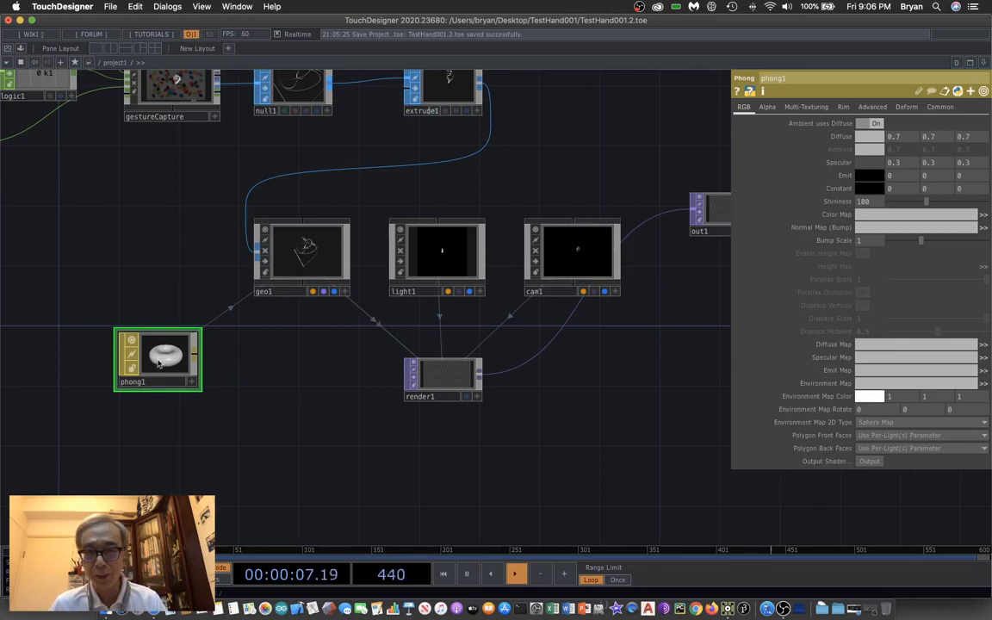
click(863, 136)
click(851, 77)
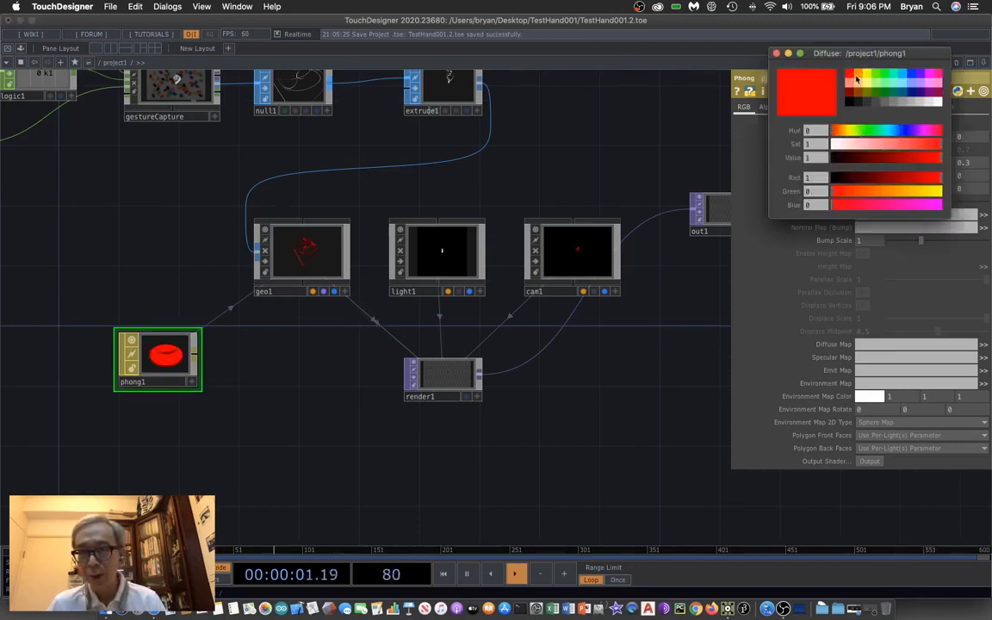
click(776, 55)
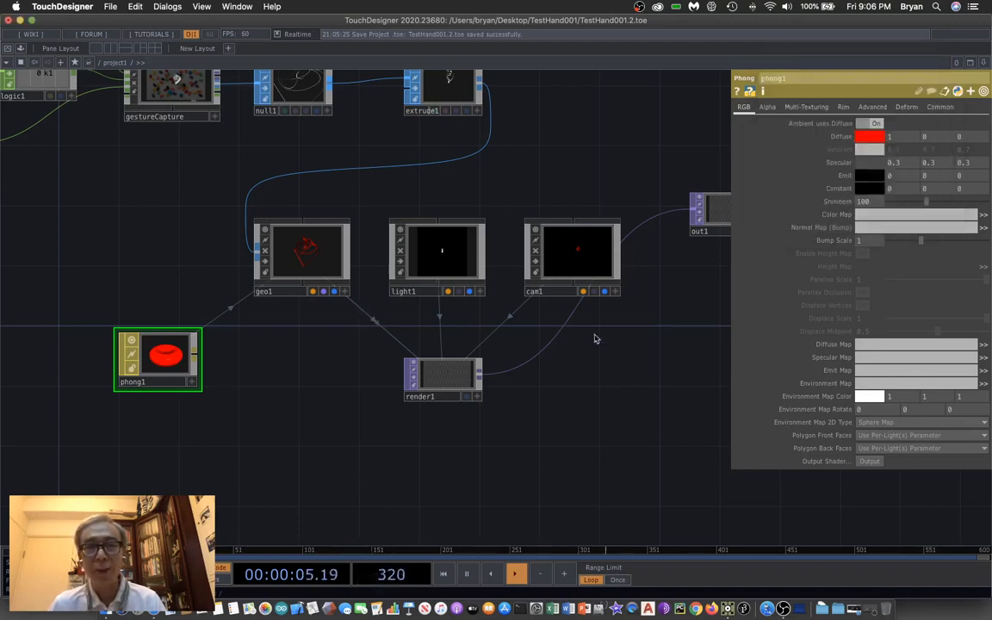
Step: View geo1 in its own enlarged viewer window, orbit around the red gesture and close the viewer
right_click(291, 259)
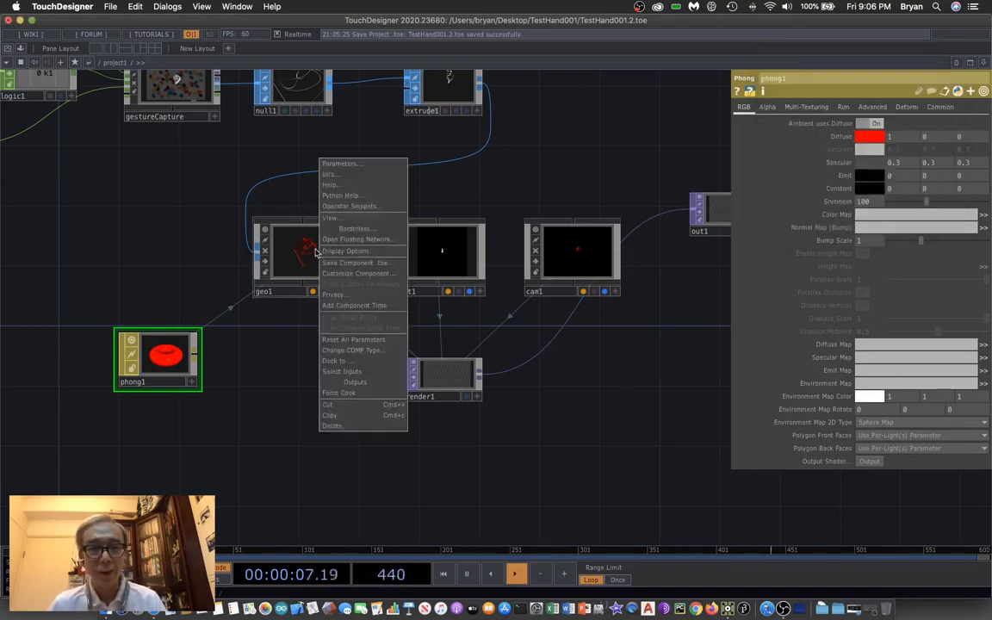
click(341, 218)
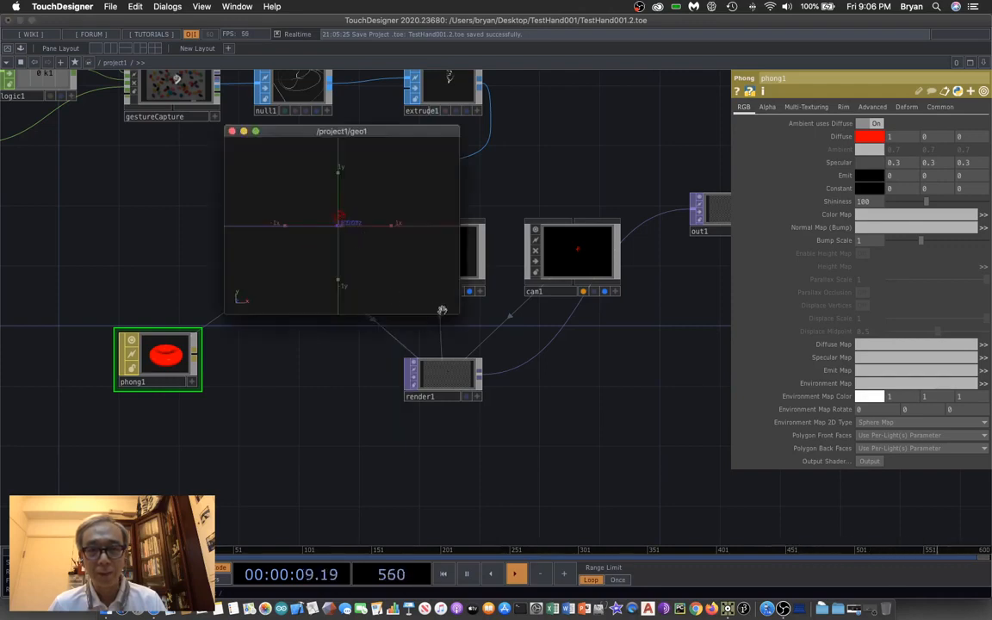
drag(454, 308, 669, 445)
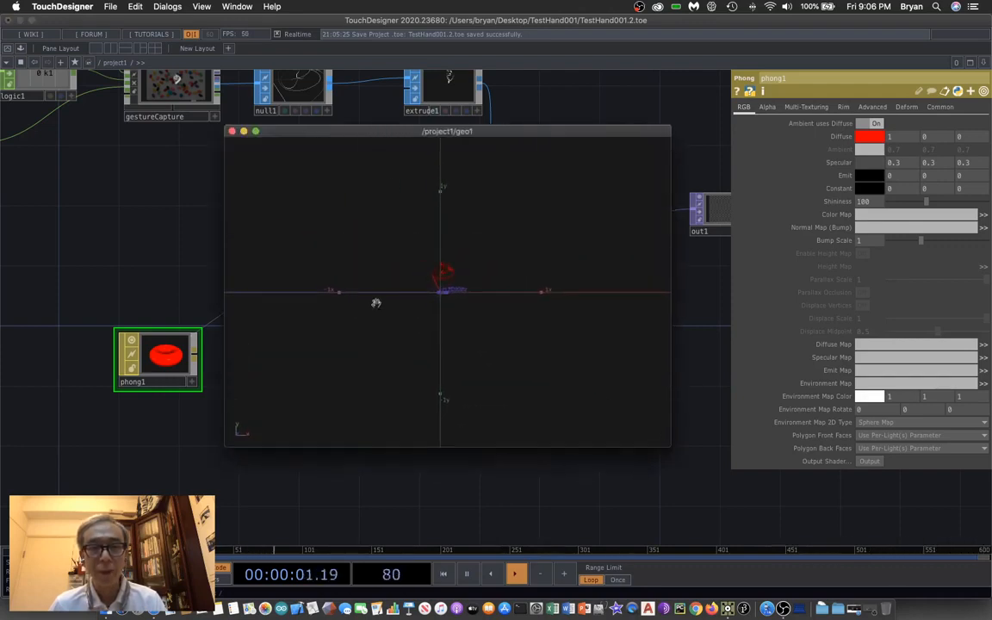
drag(375, 302, 480, 332)
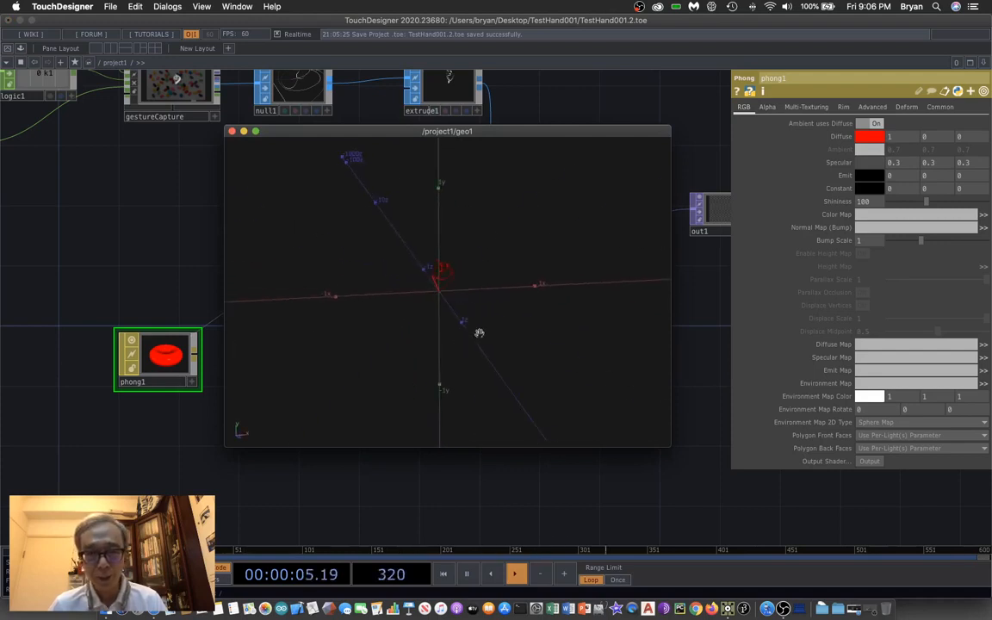
click(230, 131)
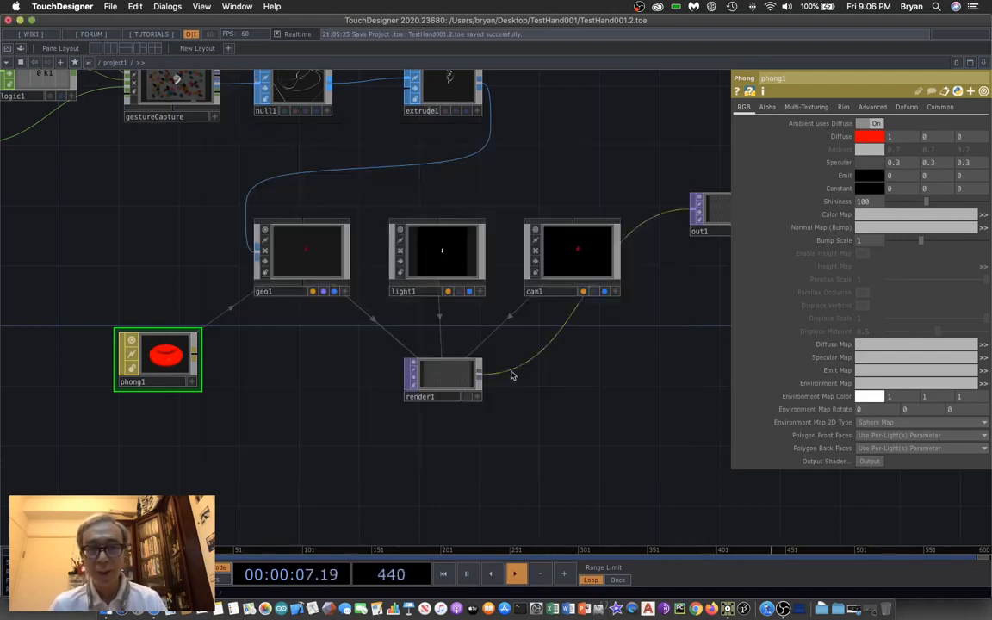
Step: Set the Z Translate of cam1 to 1 and briefly preview render1 on the network background
drag(600, 378, 554, 406)
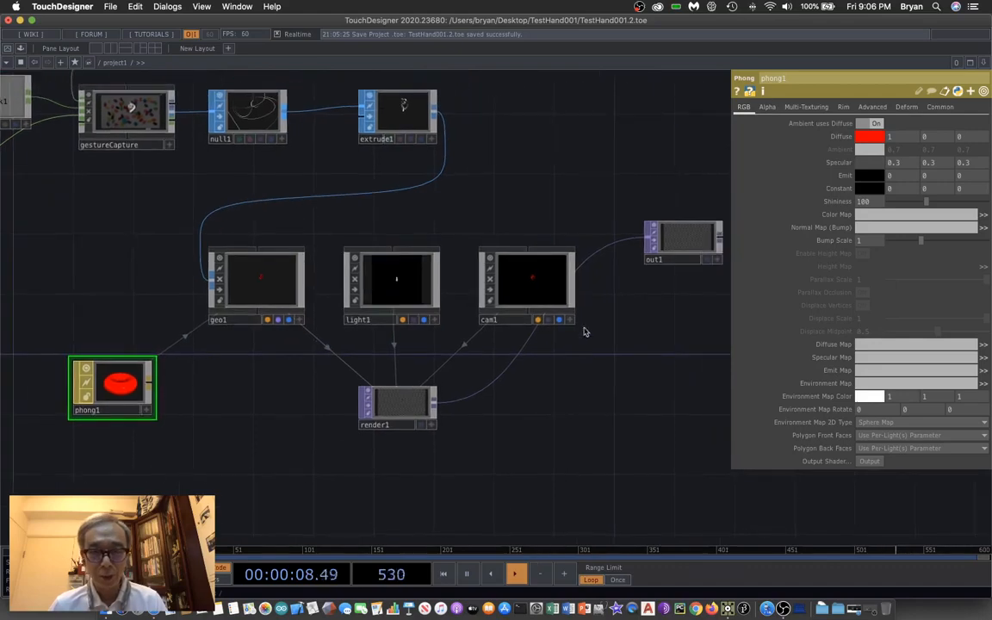
click(539, 284)
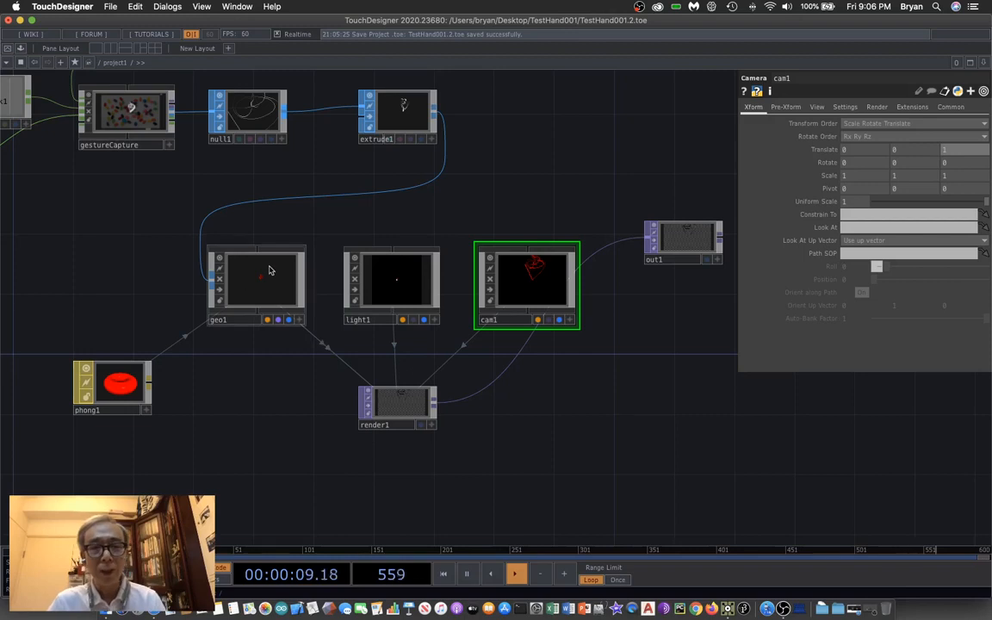
drag(672, 417, 576, 406)
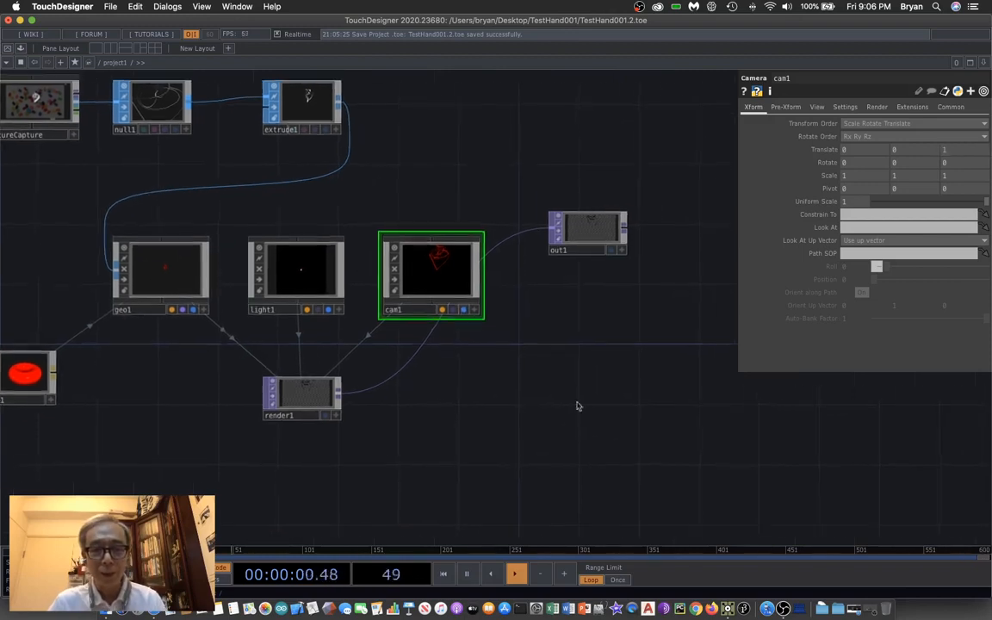
click(321, 414)
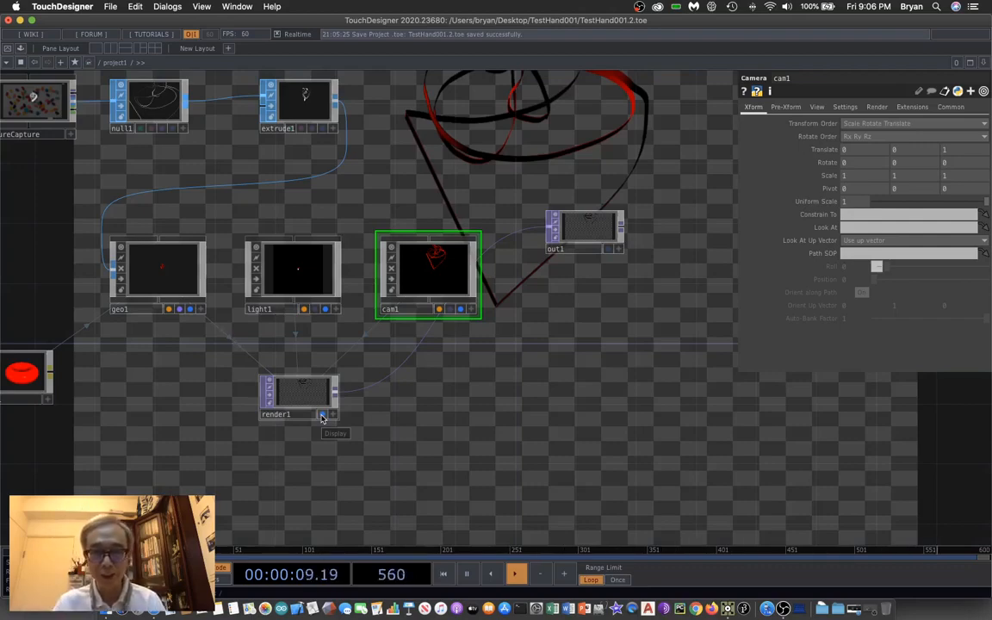
click(322, 415)
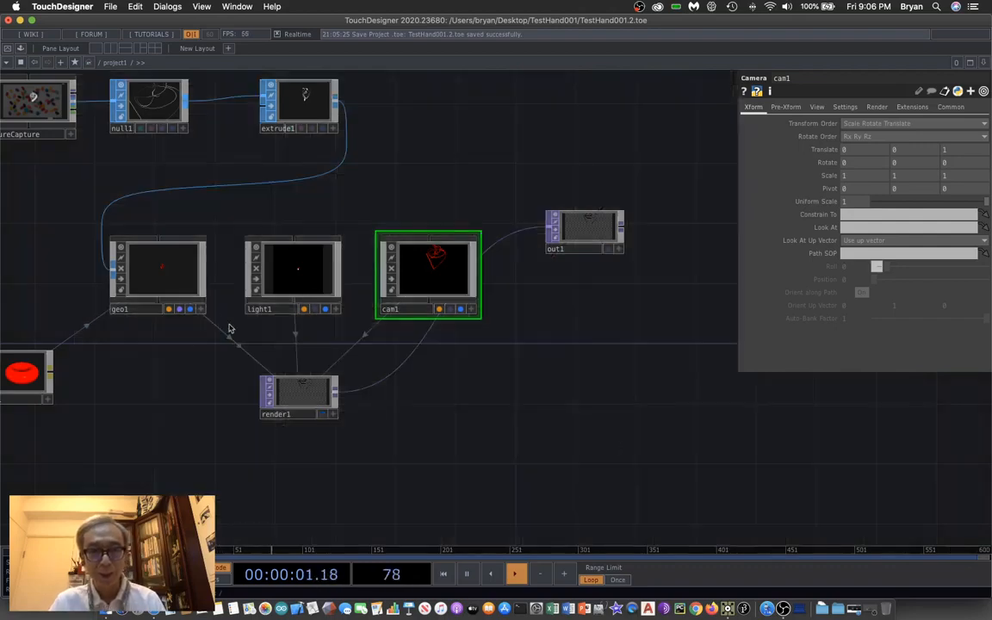
Step: Set the Y Translate of geo1 to -0.1 and then -0.15, previewing render1 on the network background for each value
click(160, 245)
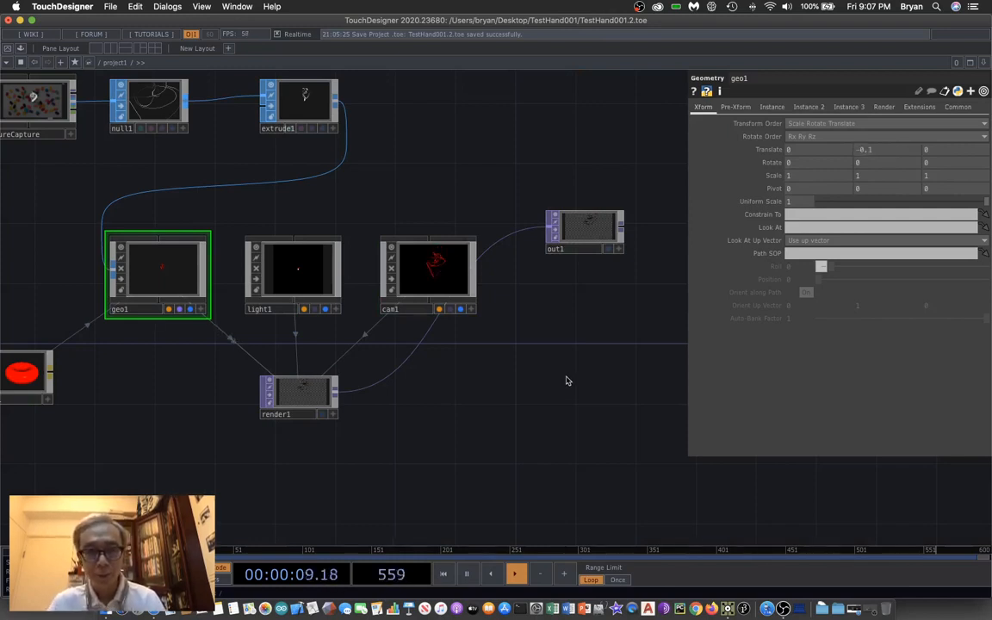
click(322, 417)
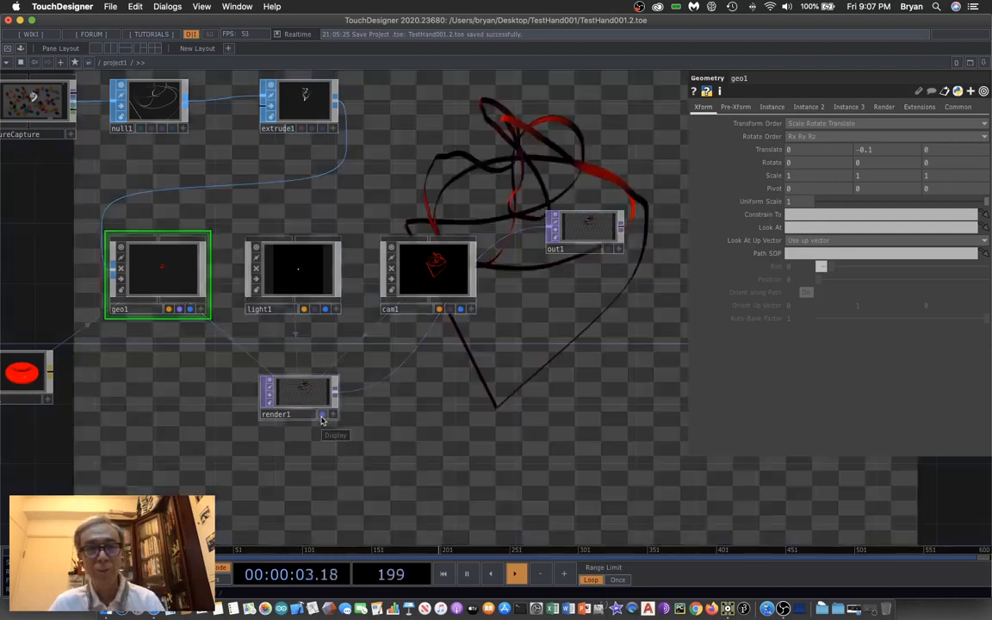
click(323, 416)
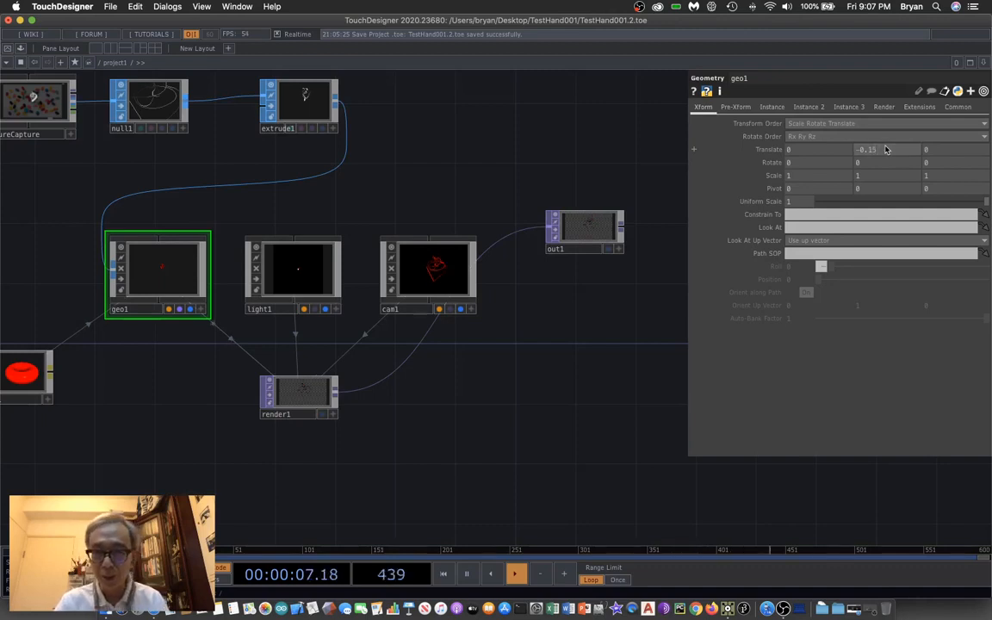
click(322, 414)
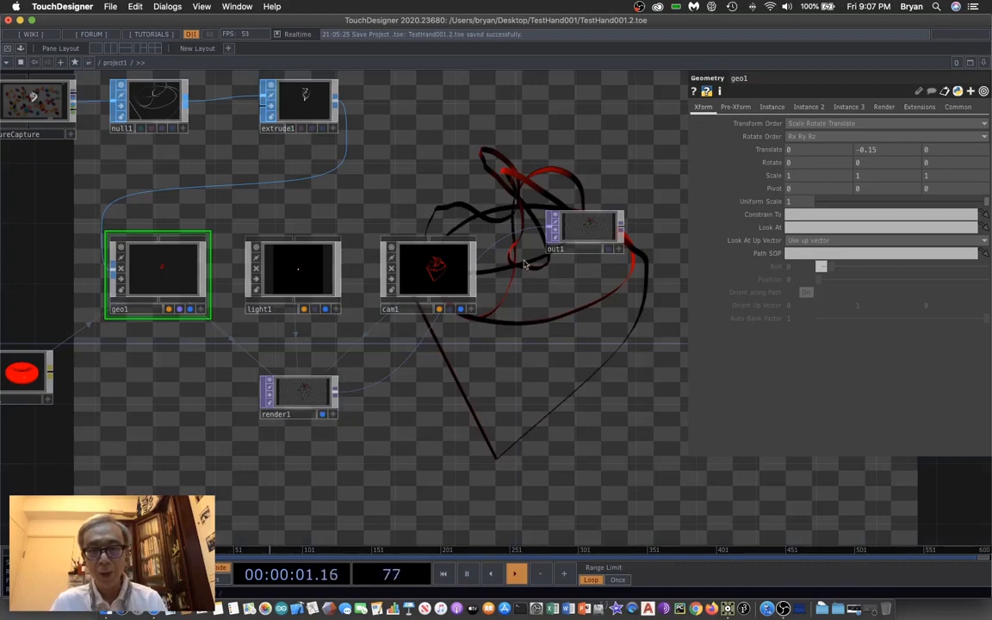
click(322, 415)
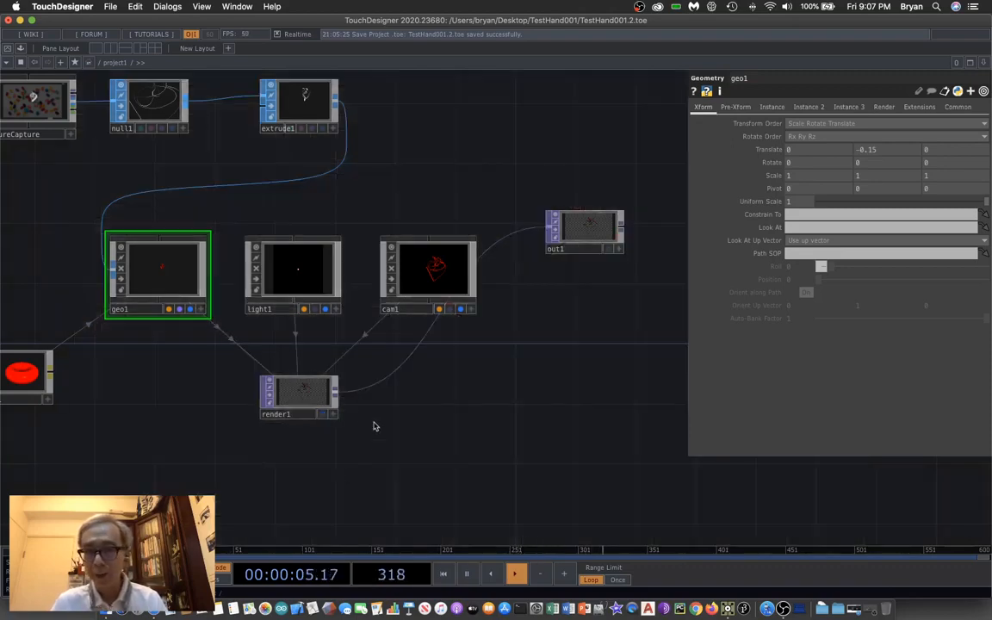
Step: At the root level, set the perform window's Opening Size to Fill and switch its Borders off
drag(90, 449, 178, 472)
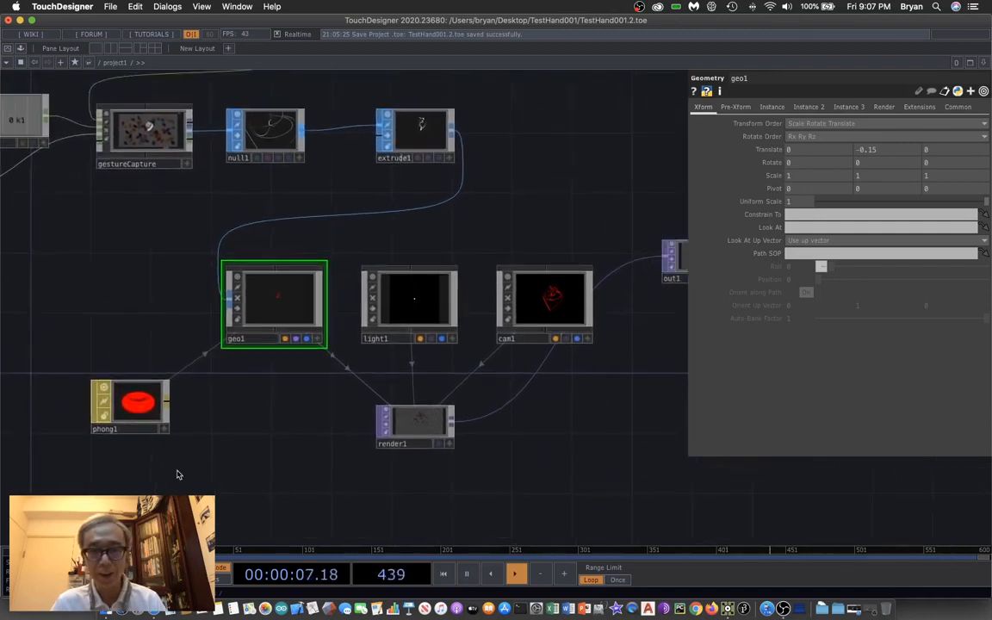
click(101, 63)
click(102, 77)
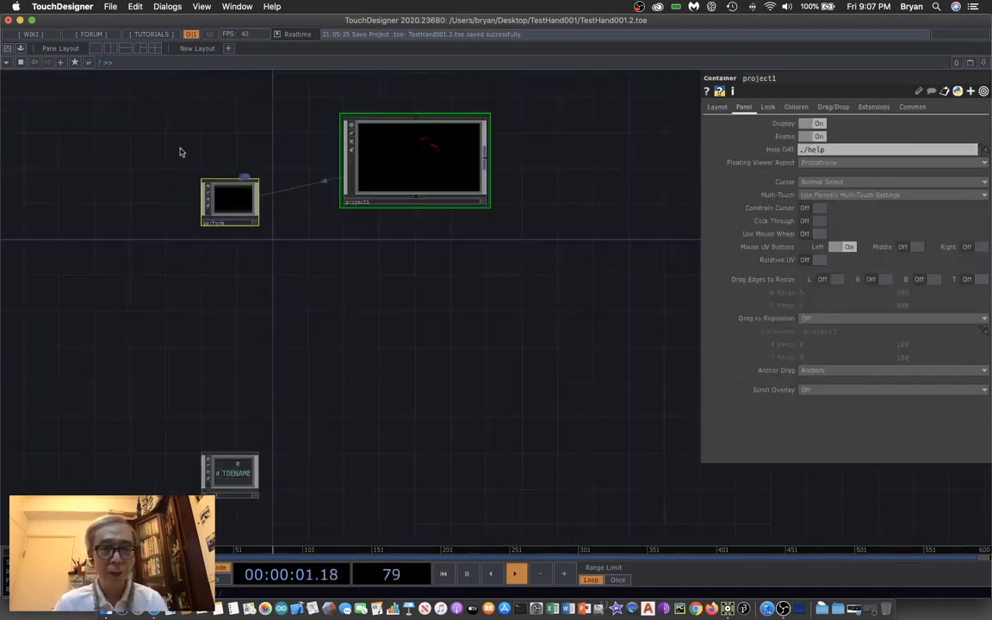
click(236, 202)
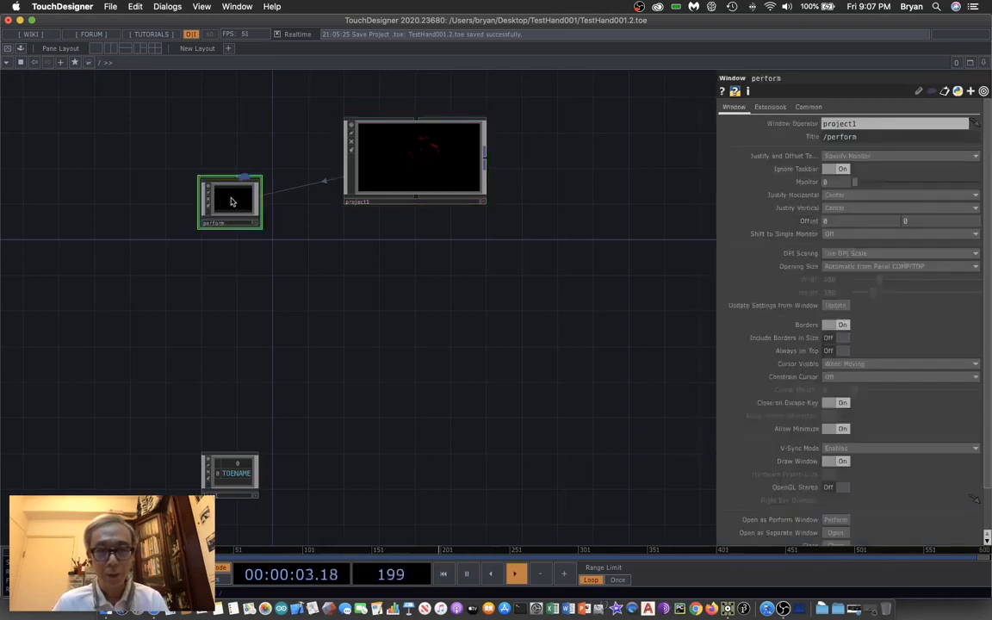
click(856, 267)
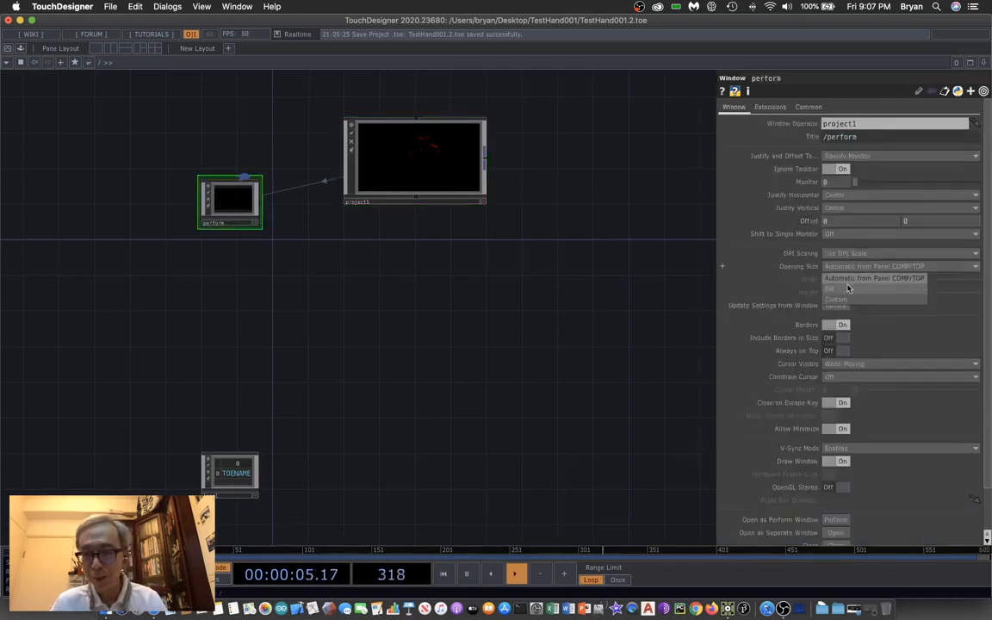
click(848, 291)
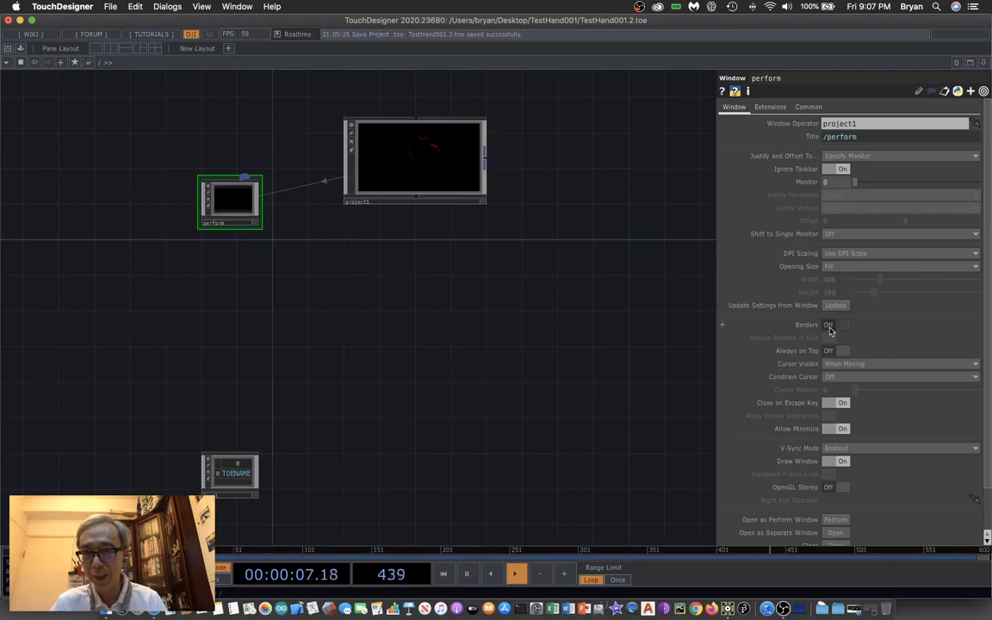
click(831, 324)
Step: Return to the project1 network, hide the parameter display and save the TestHand001 project
drag(550, 402, 554, 404)
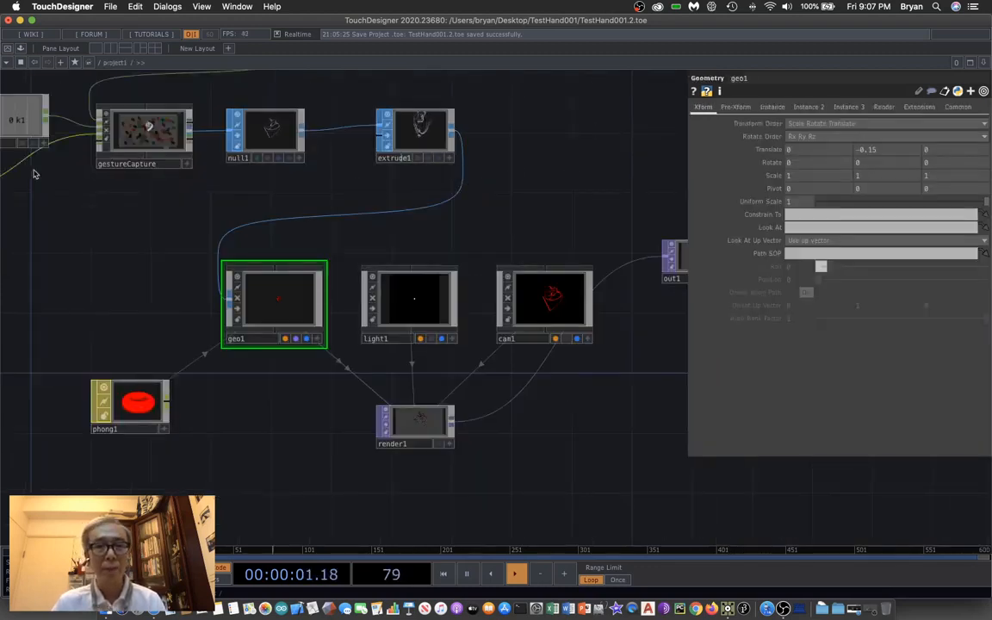
key(p)
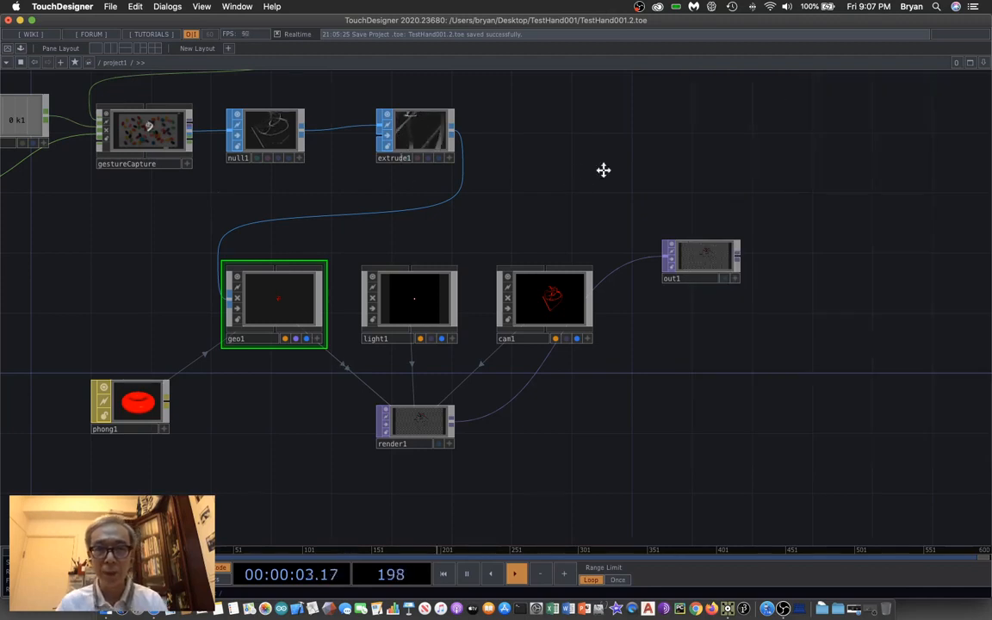
drag(602, 168, 756, 233)
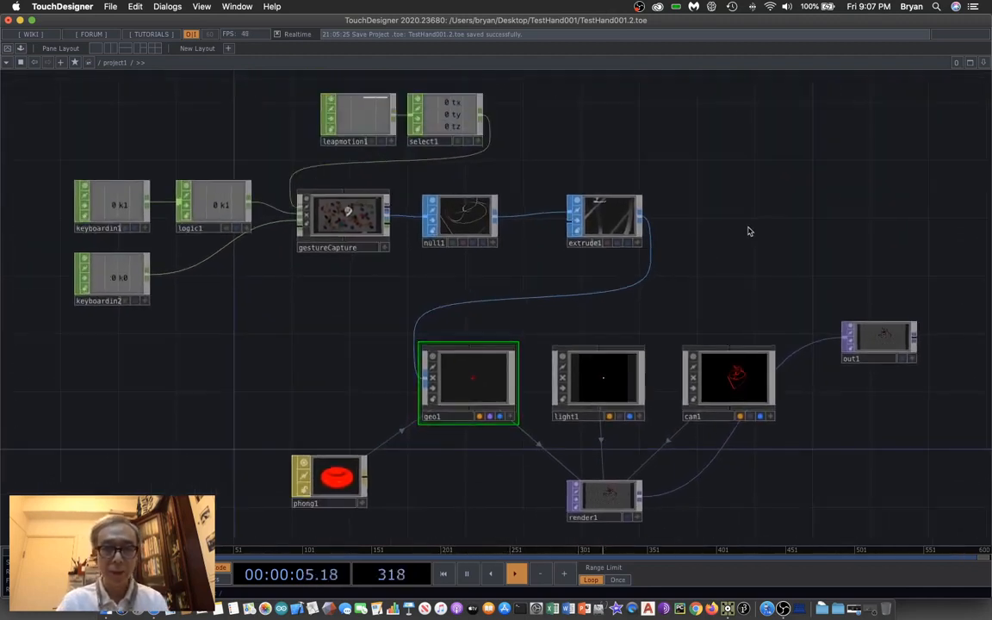
scroll(750, 228, down, 1)
click(101, 8)
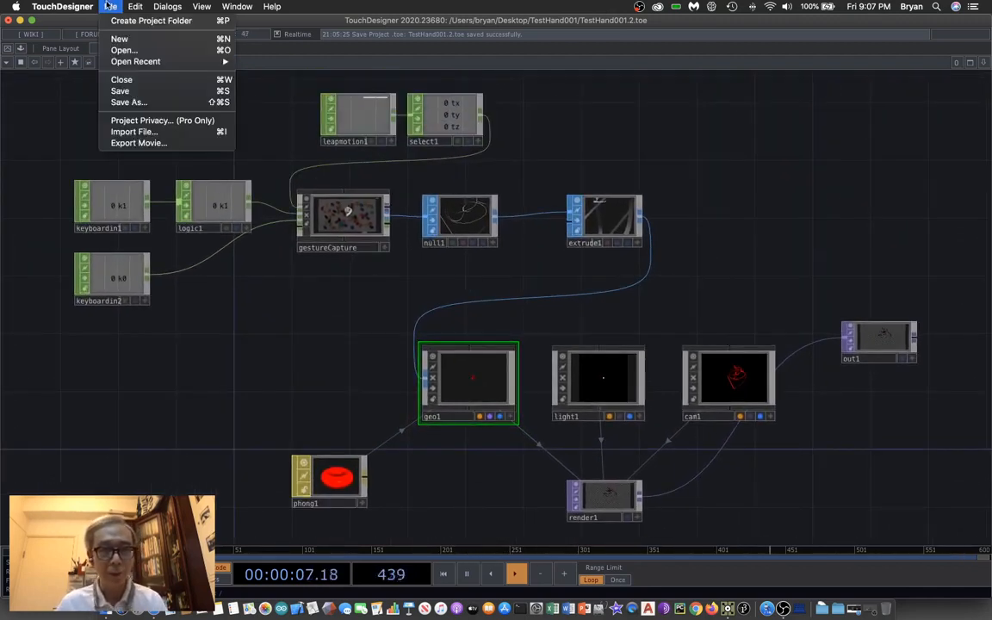
click(127, 83)
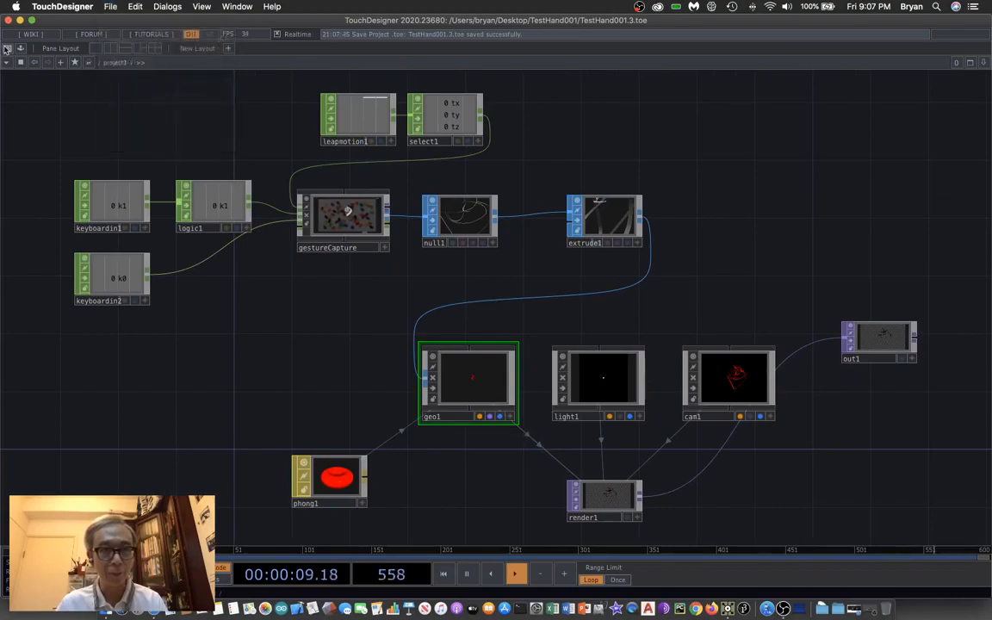